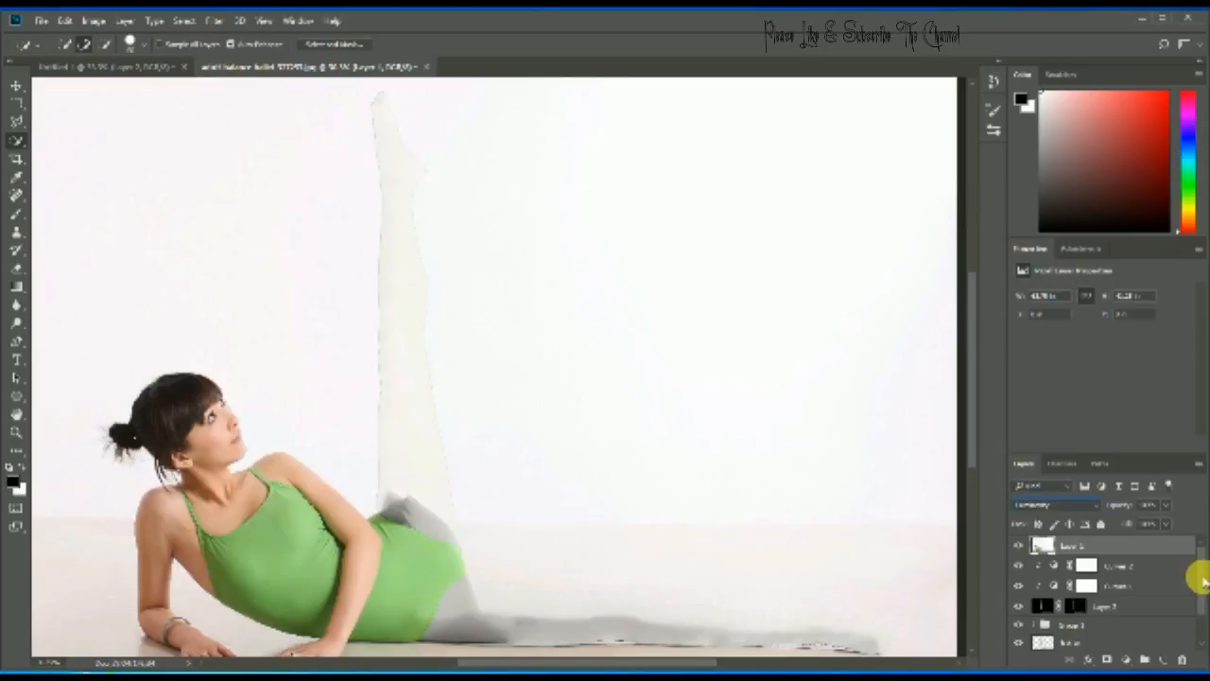
# Duplicate the Background layer and select the woman's raised leg on the copy using a 150-pixel Quick Selection brush.
pyautogui.click(656, 652)
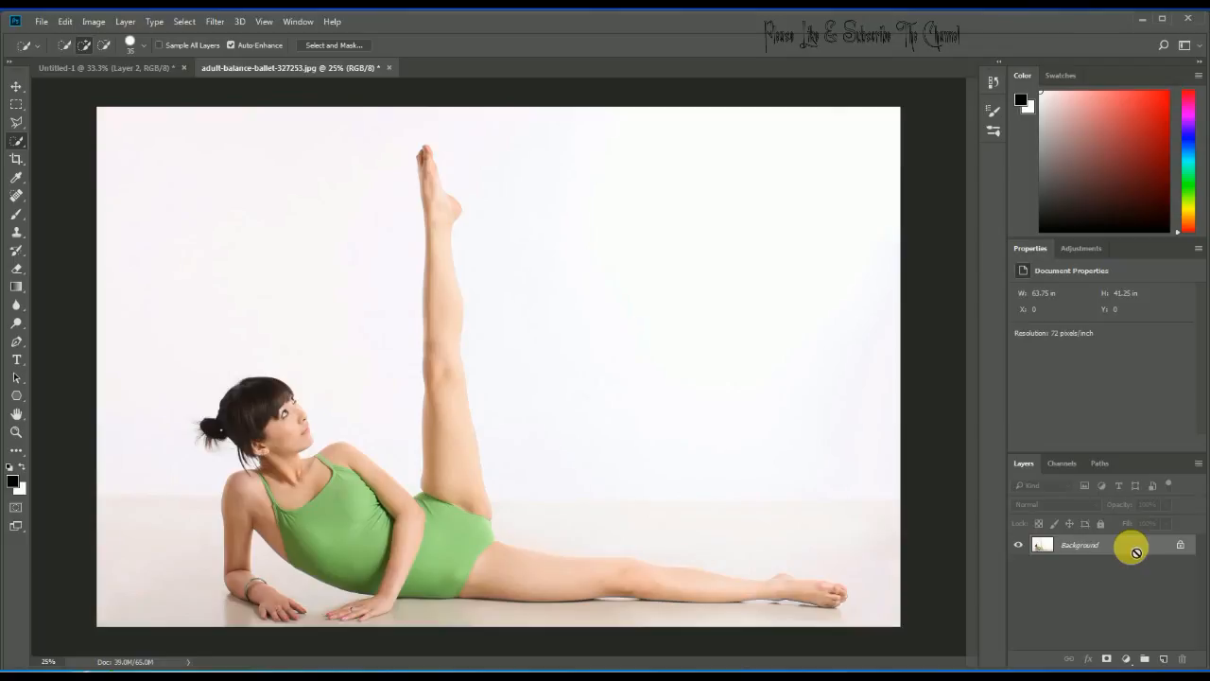
pyautogui.hotkey('ctrl', 'j')
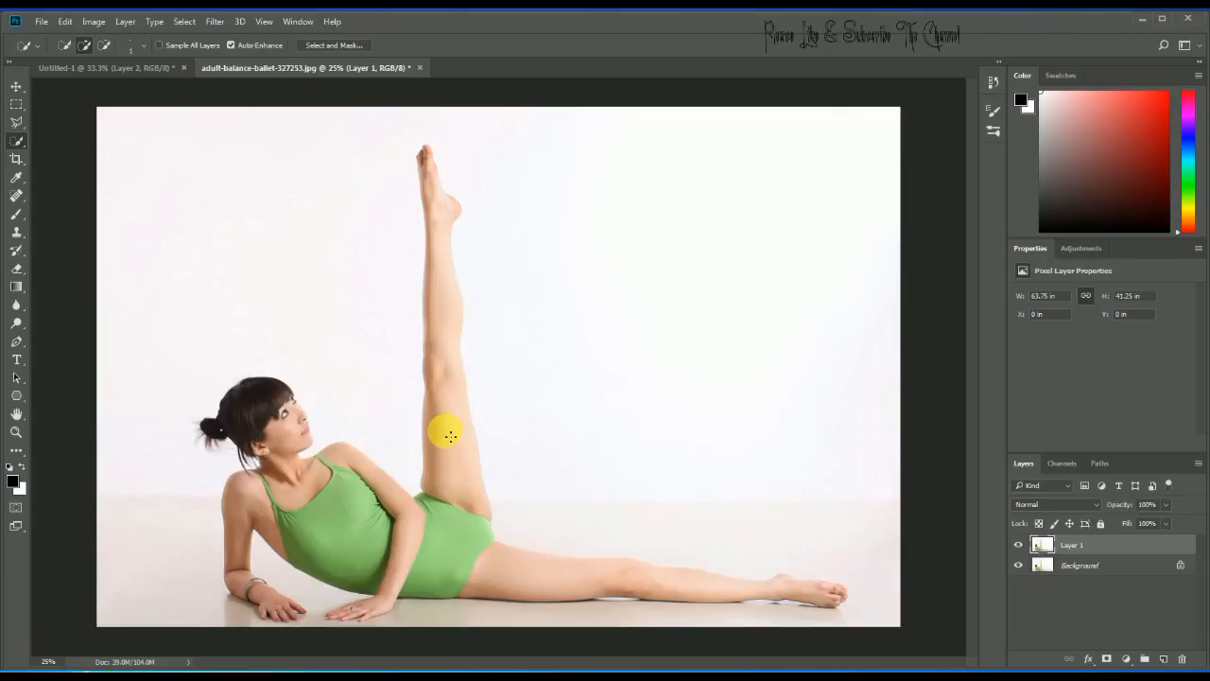
pyautogui.press(']')
pyautogui.press(']')
pyautogui.press(']')
pyautogui.press(']')
pyautogui.press(']')
pyautogui.press(']')
pyautogui.press(']')
pyautogui.press(']')
pyautogui.press(']')
pyautogui.press(']')
pyautogui.press(']')
pyautogui.press(']')
pyautogui.press(']')
pyautogui.press(']')
pyautogui.press(']')
pyautogui.press(']')
pyautogui.press(']')
pyautogui.press(']')
pyautogui.press(']')
pyautogui.press(']')
pyautogui.moveTo(464, 495); pyautogui.dragTo(445, 210)
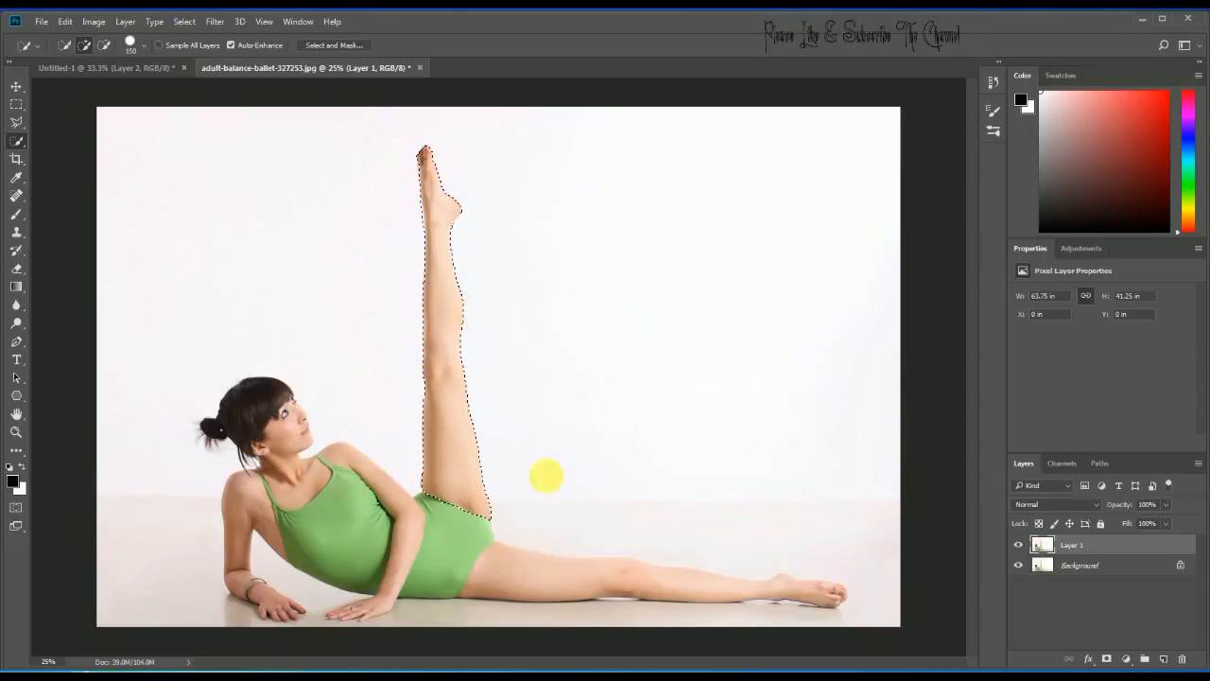
# Add the leg lying on the floor to the selection and trim the spill along the top of its ankle.
pyautogui.moveTo(514, 573)
pyautogui.mouseDown()
pyautogui.moveTo(502, 570)
pyautogui.moveTo(547, 593)
pyautogui.moveTo(849, 605)
pyautogui.moveTo(737, 587)
pyautogui.mouseUp()
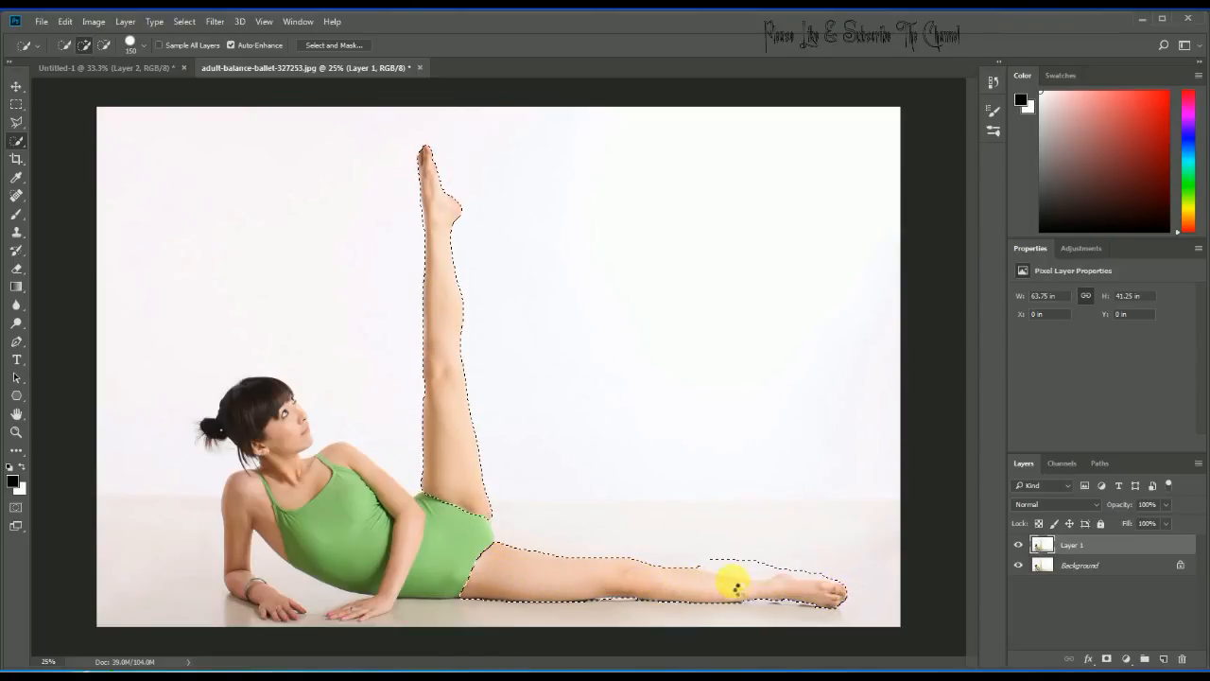
pyautogui.keyDown('alt'); pyautogui.click(729, 573); pyautogui.keyUp('alt')
pyautogui.moveTo(729, 573); pyautogui.dragTo(763, 576)
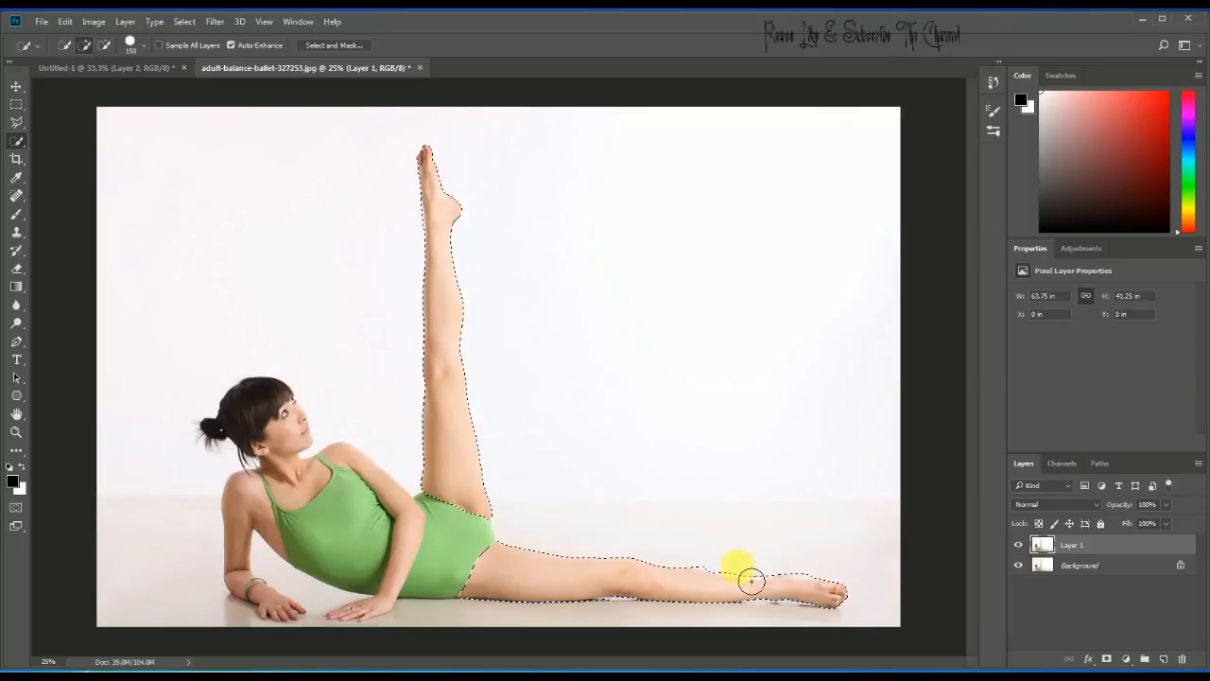
pyautogui.moveTo(713, 570); pyautogui.dragTo(744, 570)
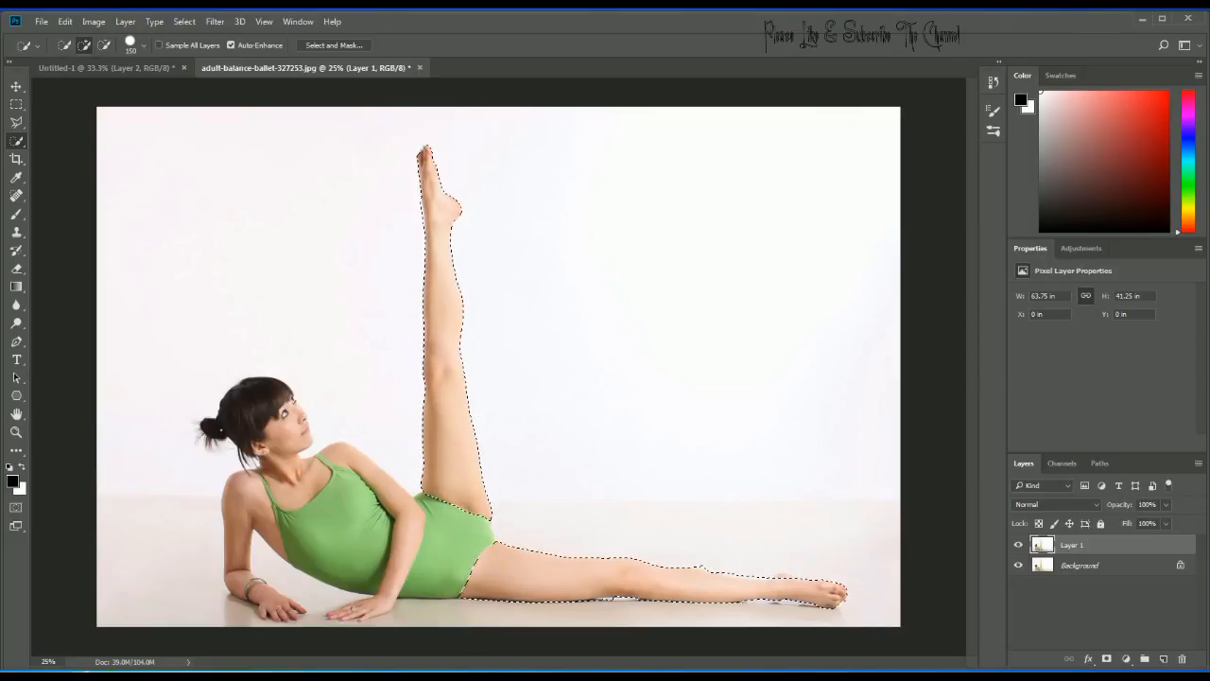
# Copy the selected legs to a new layer and duplicate that layer twice.
pyautogui.hotkey('ctrl', 'j')
pyautogui.hotkey('ctrl', 'j')
pyautogui.hotkey('ctrl', 'j')
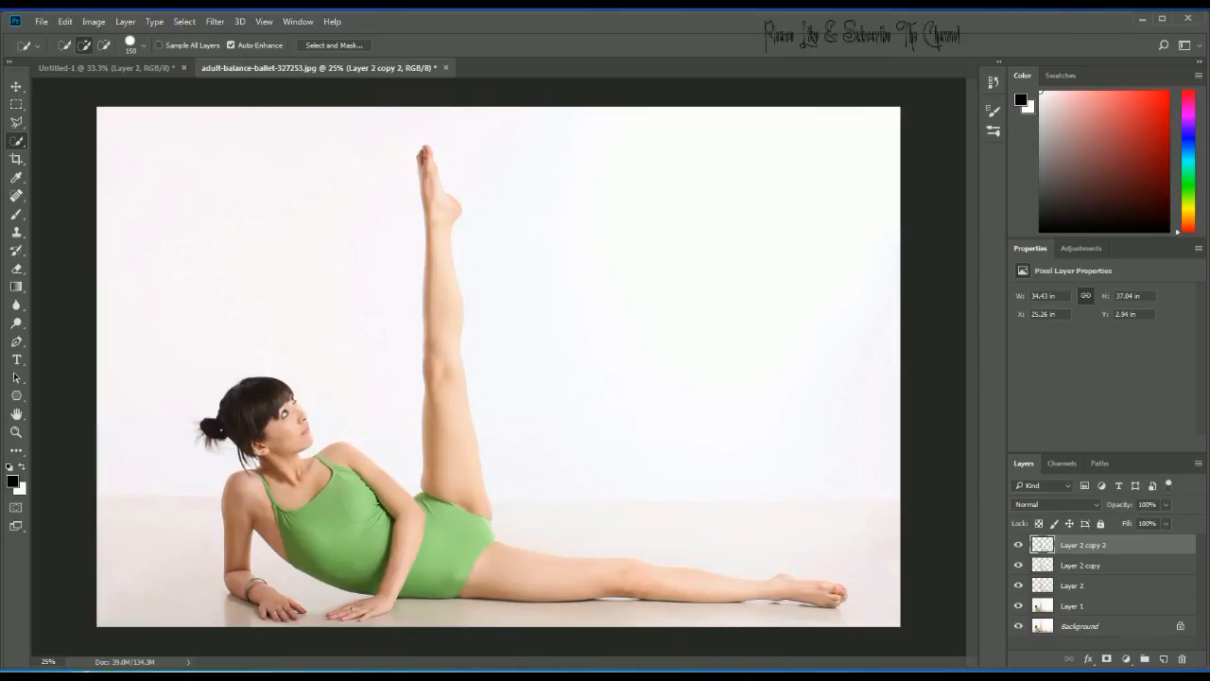
# Hide Layer 1 and the Background so that only the cut-out leg layers show.
pyautogui.click(1073, 585)
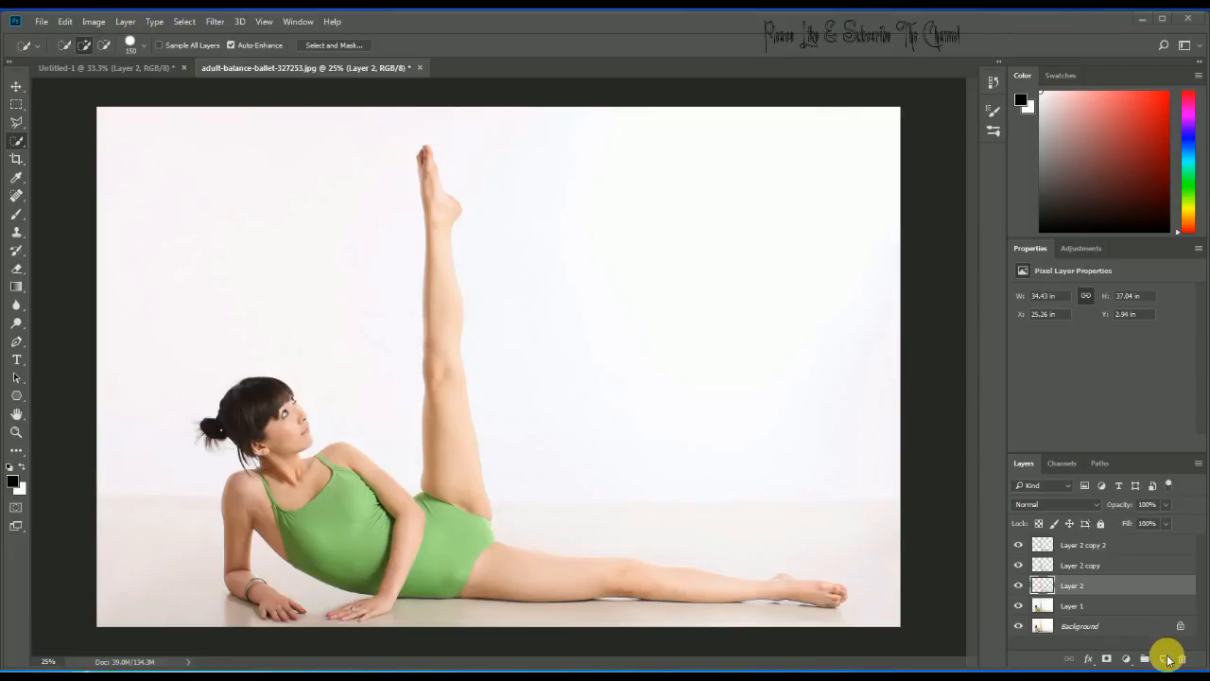
pyautogui.click(1102, 606)
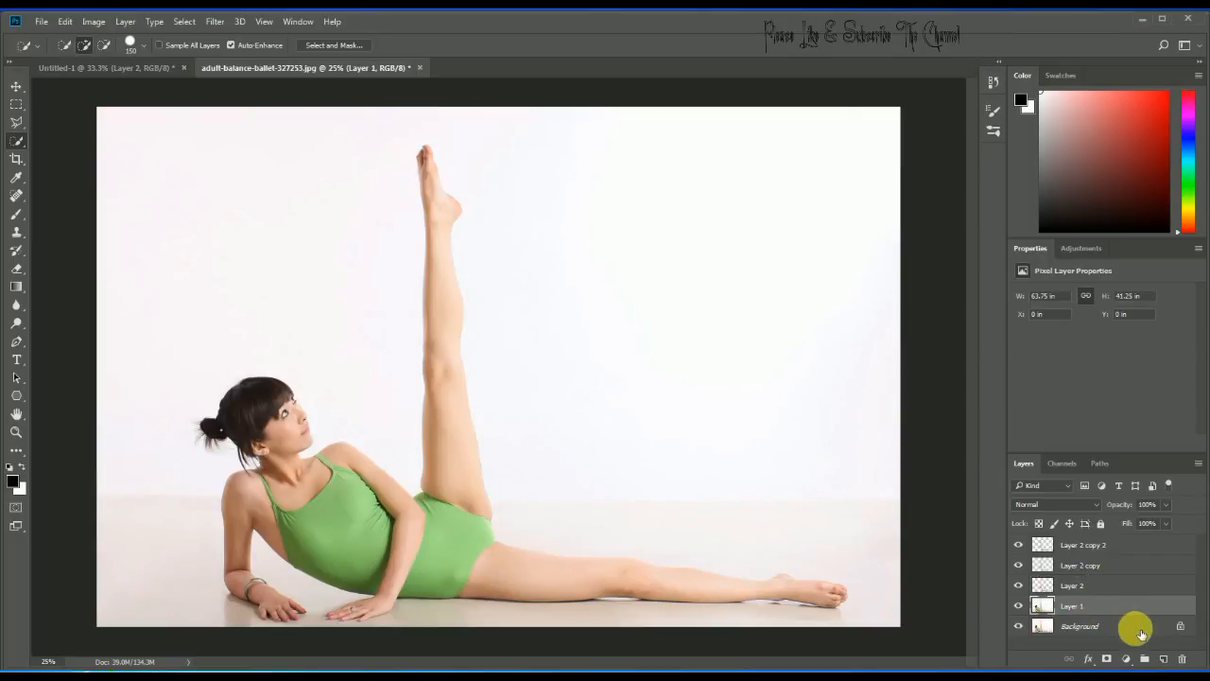
pyautogui.click(1020, 608)
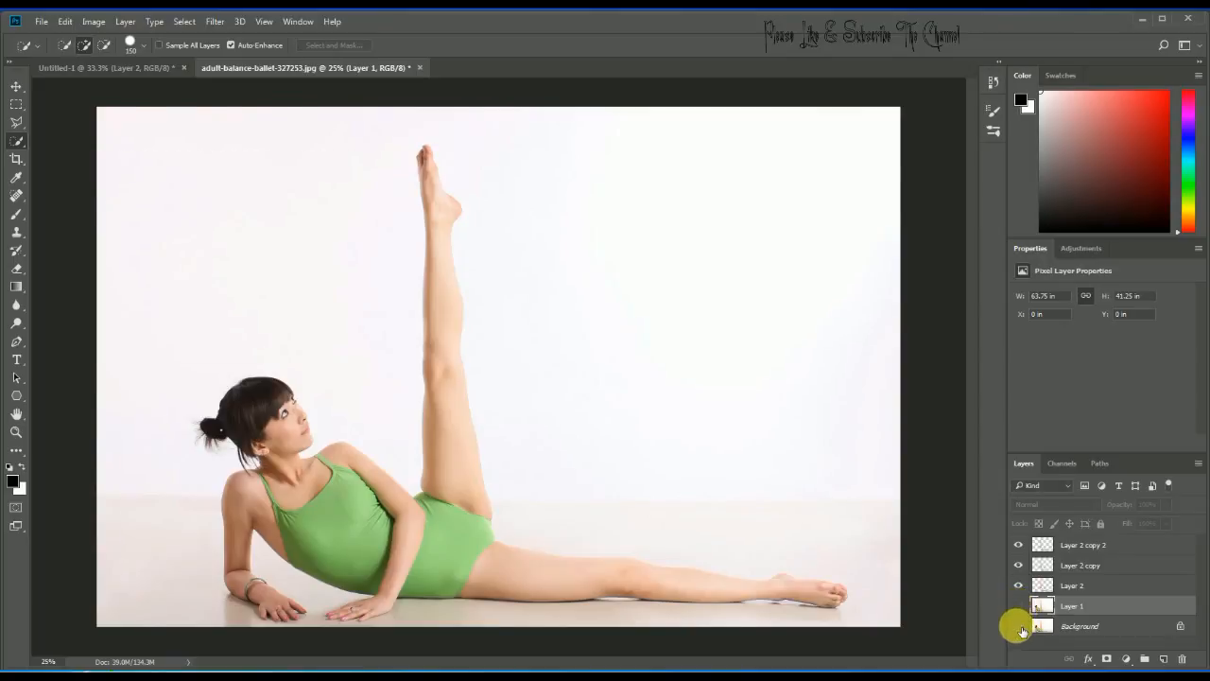
pyautogui.click(1018, 626)
# Add a solid black (000000) color fill layer directly above Layer 2.
pyautogui.click(1078, 585)
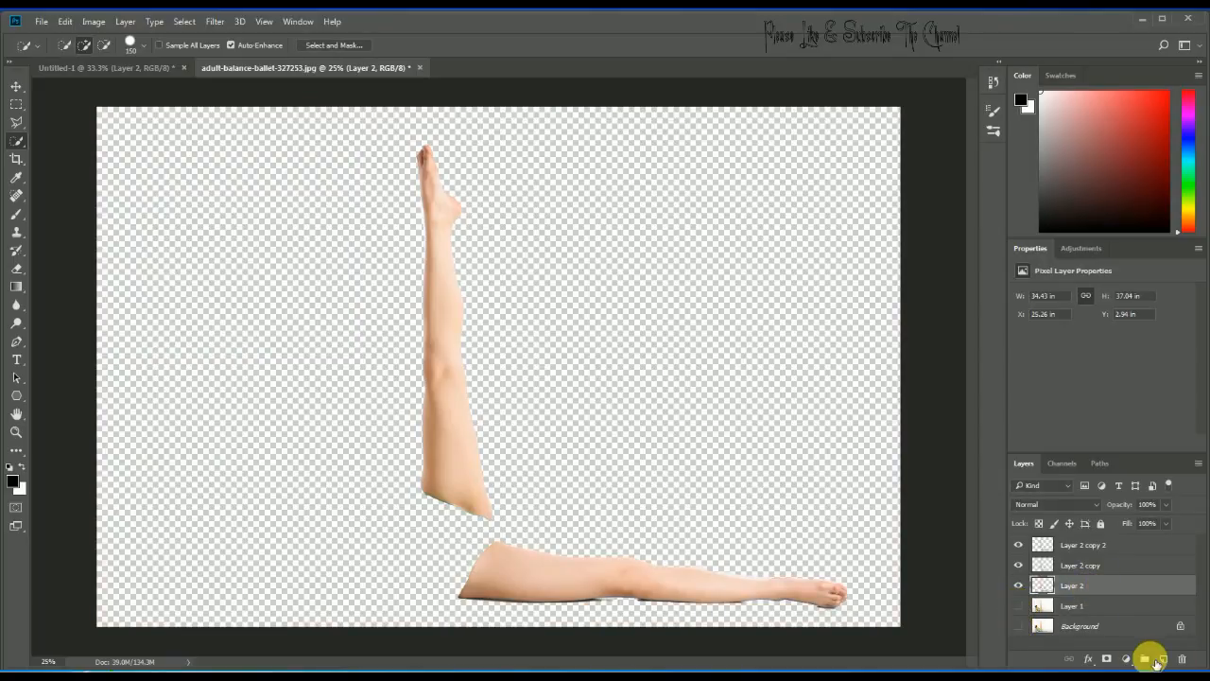
pyautogui.click(1132, 660)
pyautogui.click(1184, 357)
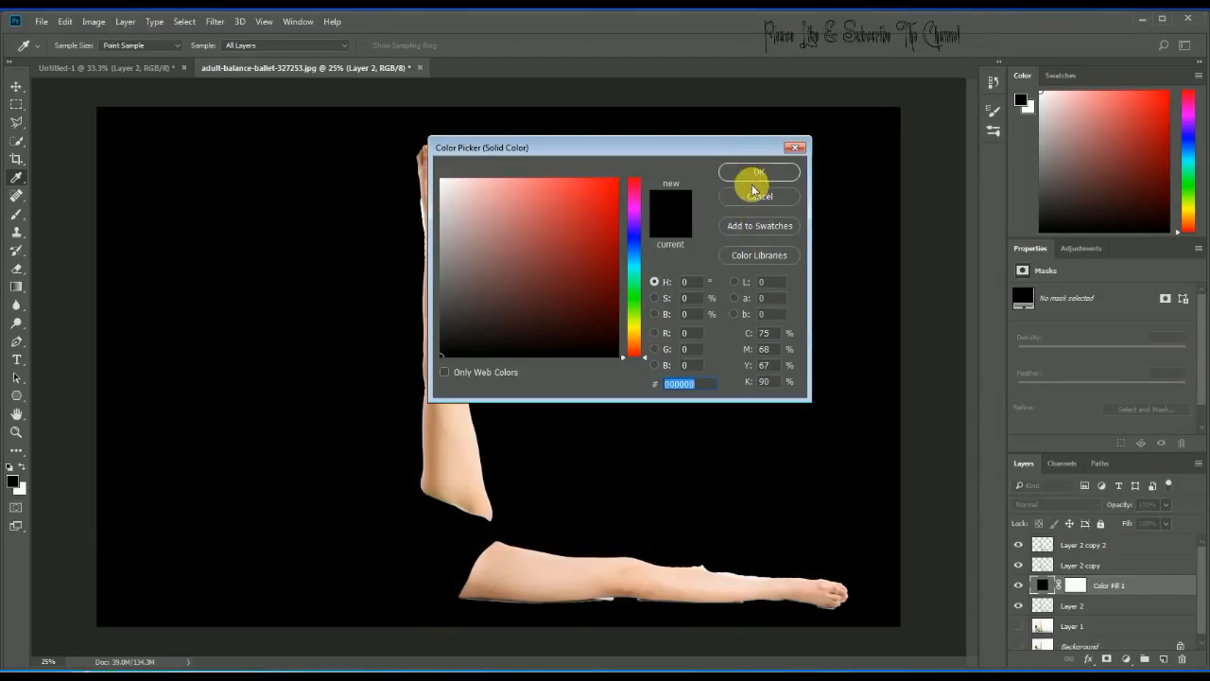
pyautogui.click(760, 172)
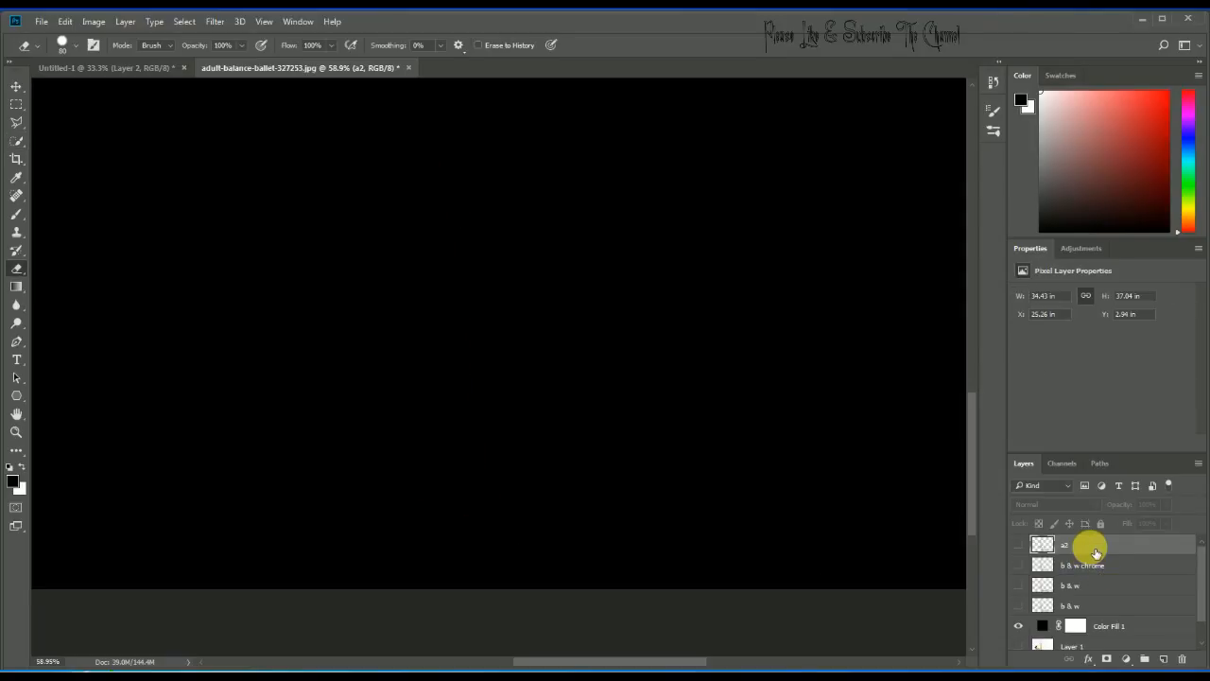
# Show layer a2, duplicate it and rename the copy a1.
pyautogui.click(1018, 545)
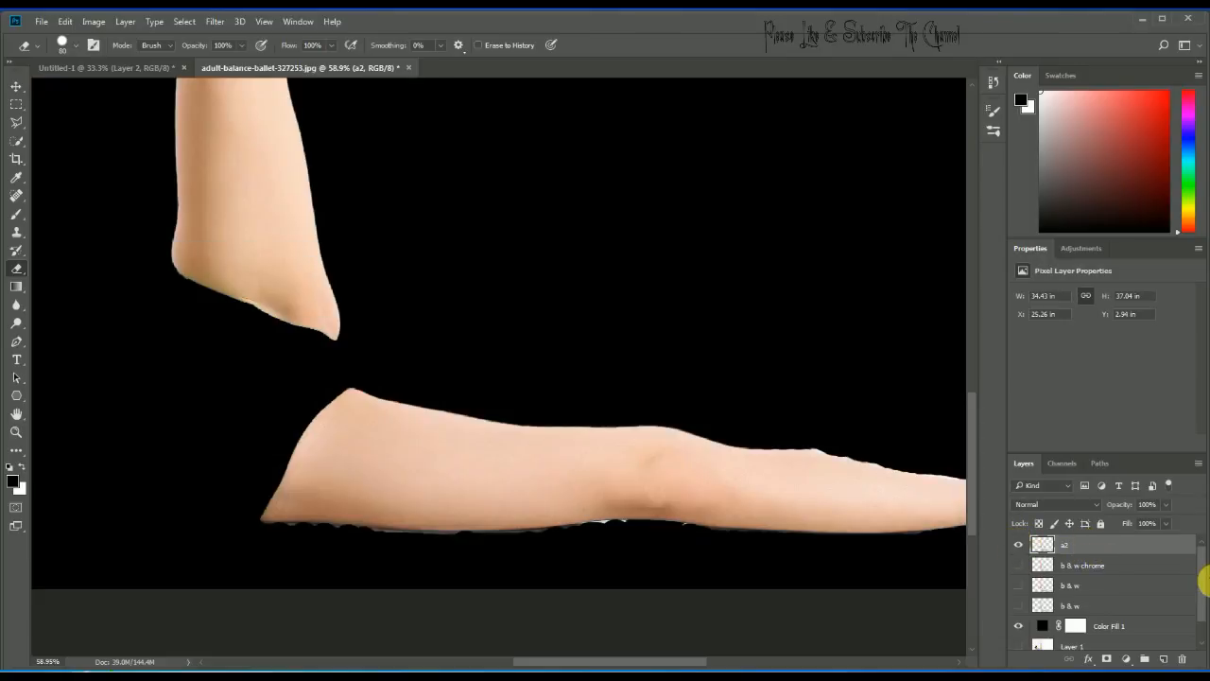
pyautogui.hotkey('ctrl', 'j')
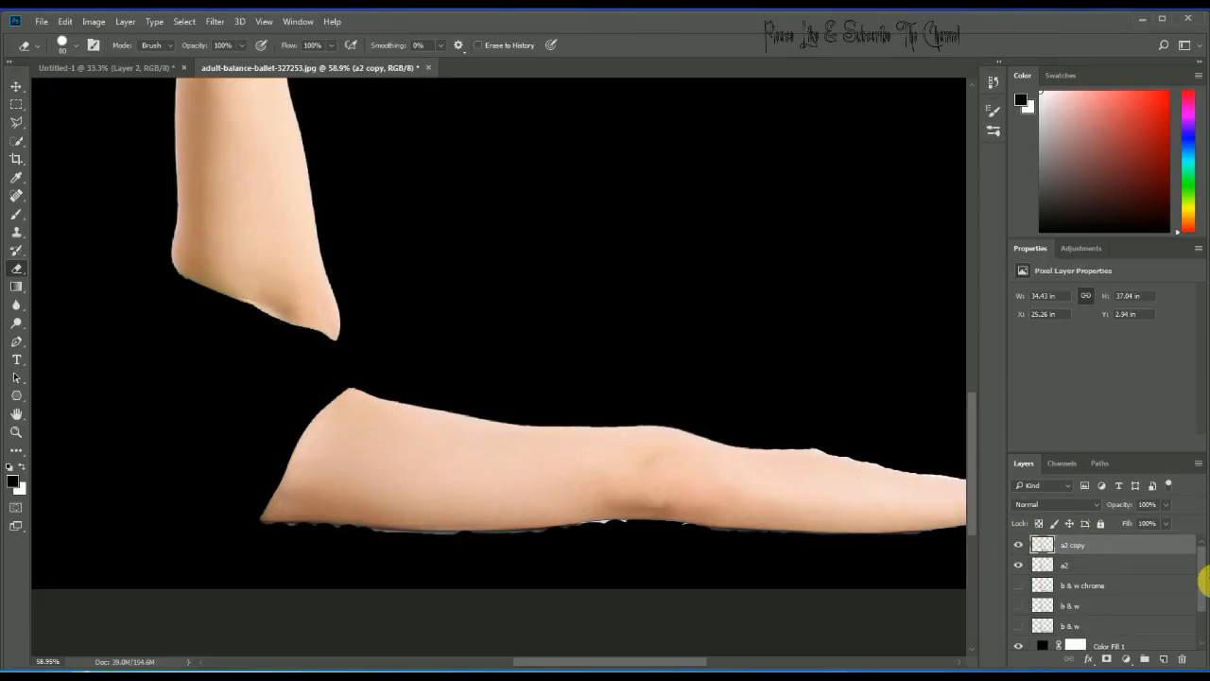
pyautogui.doubleClick(1074, 545)
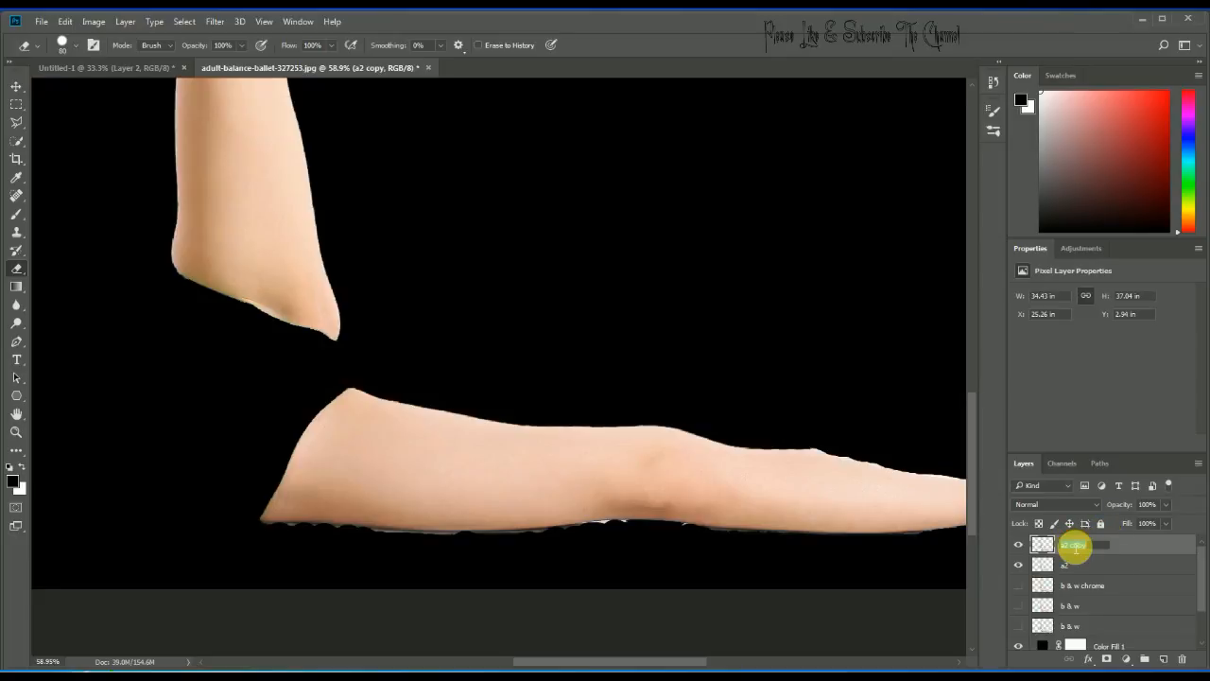
pyautogui.write('a1')
pyautogui.press('Return')
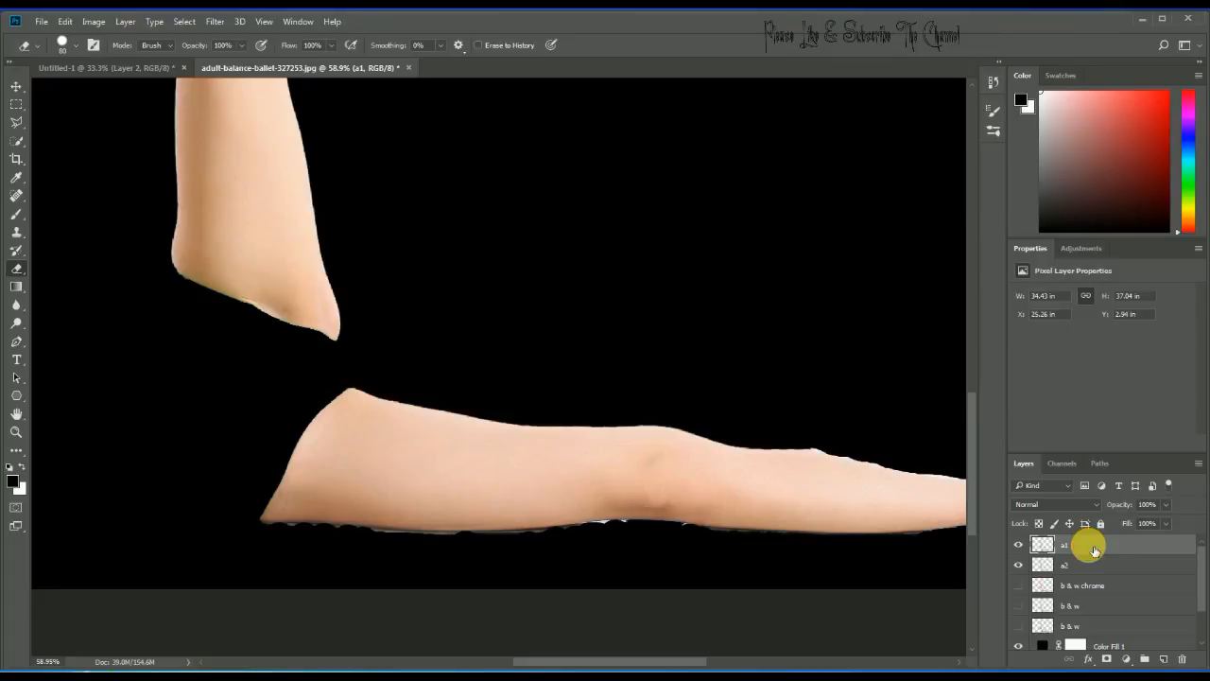
# Set layer a1's opacity to 21% and give it a Bevel & Emboss of 16 px size with 86% highlight opacity.
pyautogui.doubleClick(1079, 545)
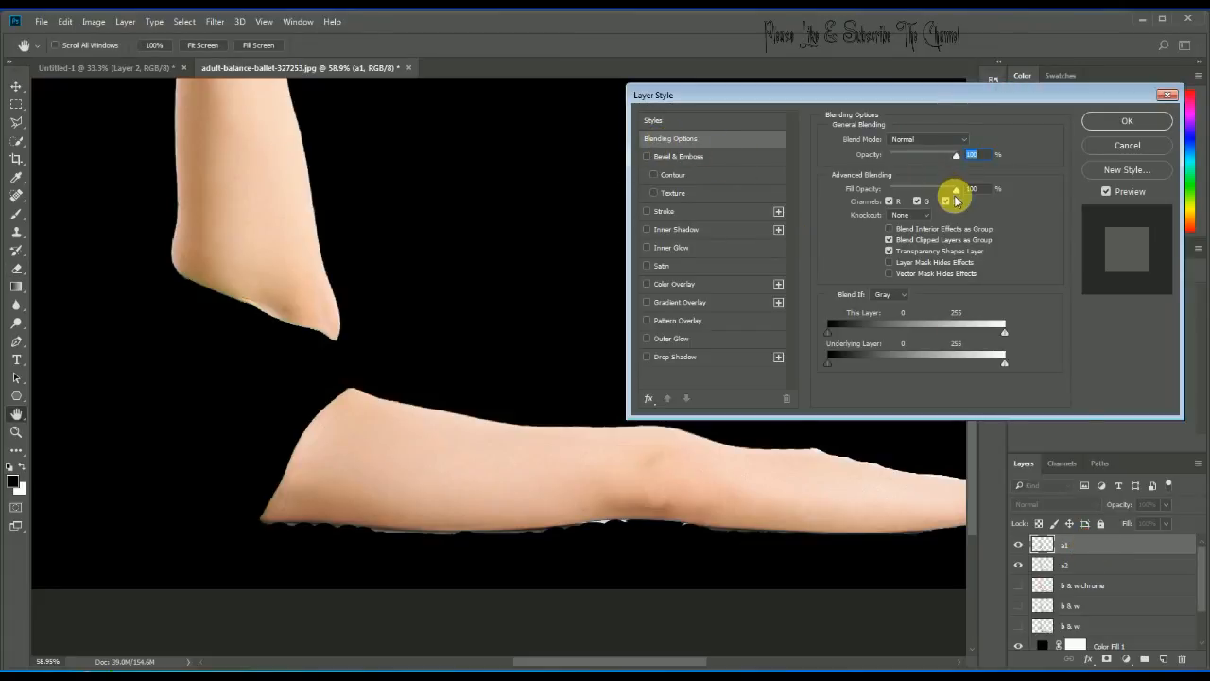
pyautogui.moveTo(955, 154); pyautogui.dragTo(899, 158)
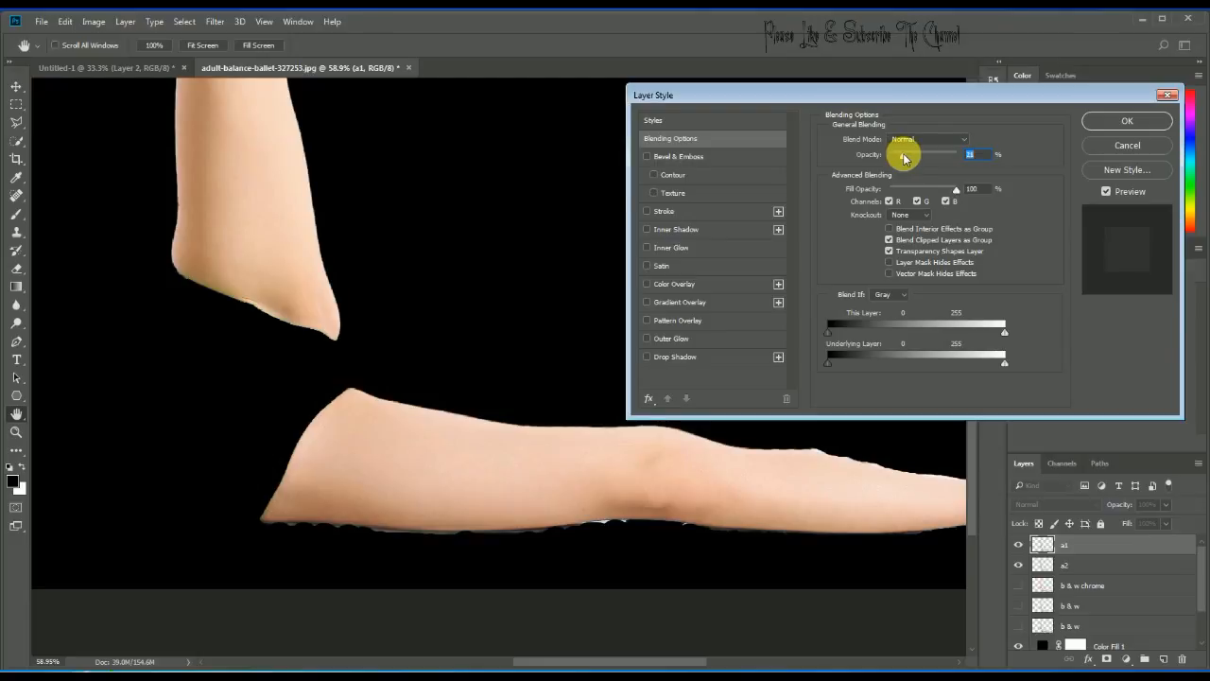
pyautogui.click(692, 156)
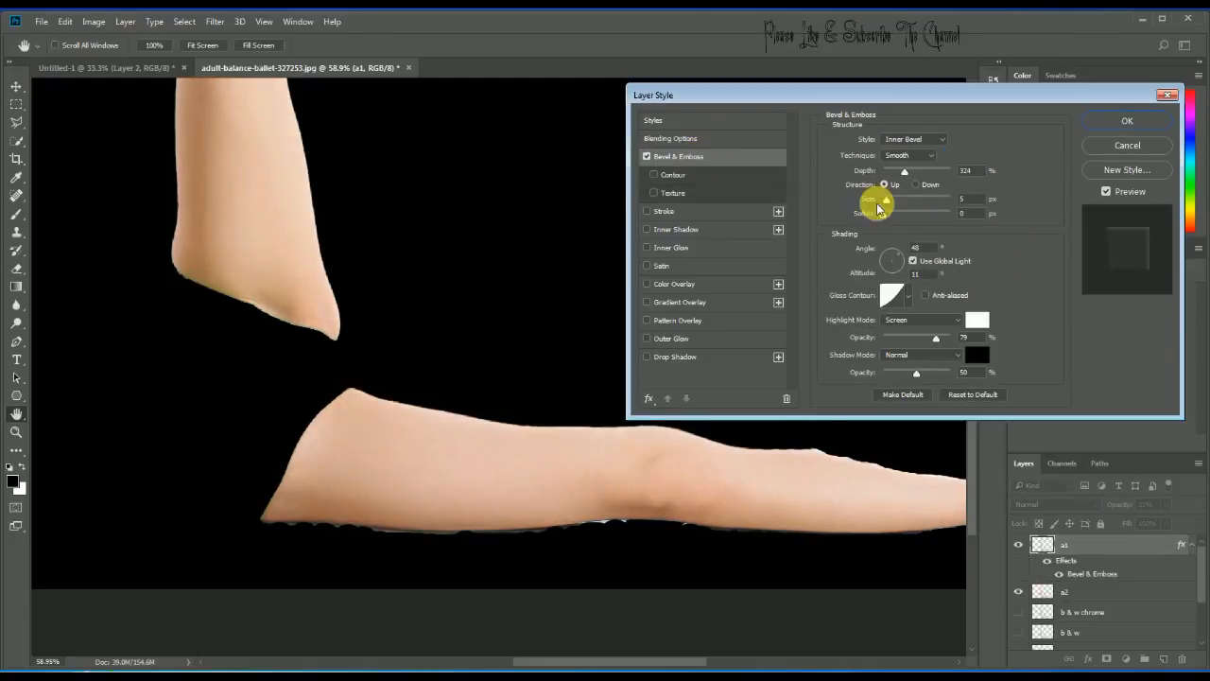
pyautogui.click(933, 338)
pyautogui.moveTo(932, 339)
pyautogui.mouseDown()
pyautogui.moveTo(899, 338)
pyautogui.moveTo(924, 337)
pyautogui.mouseUp()
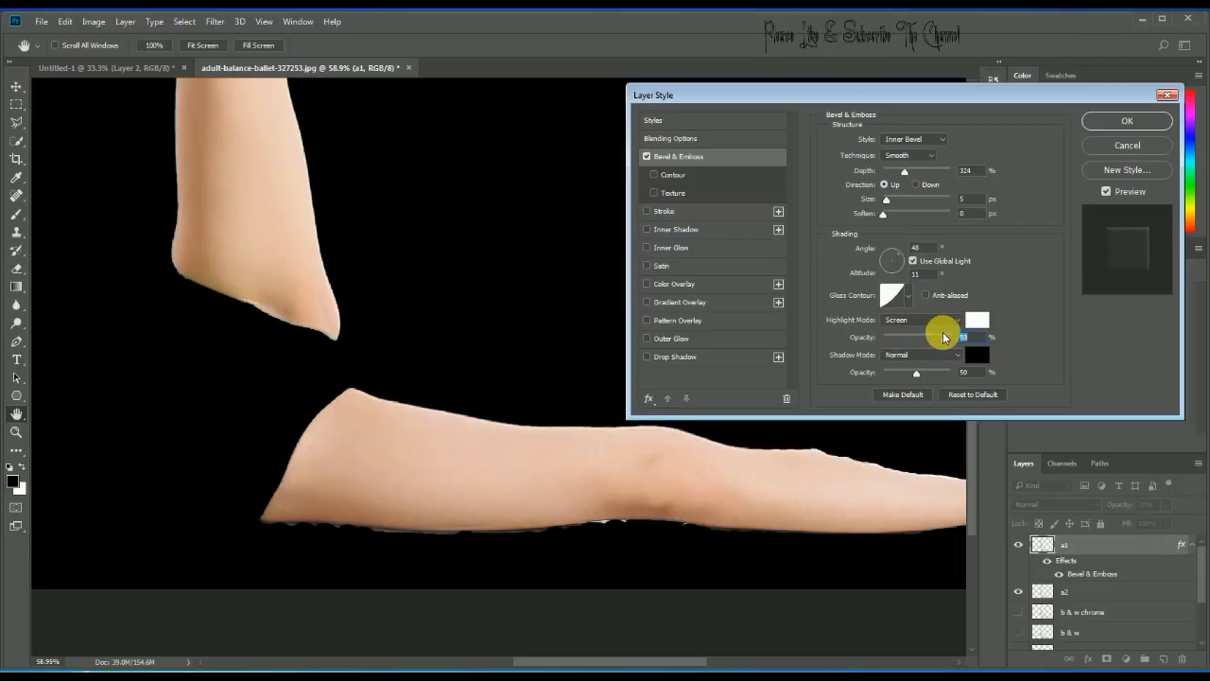
pyautogui.moveTo(888, 204)
pyautogui.mouseDown()
pyautogui.moveTo(904, 201)
pyautogui.moveTo(890, 202)
pyautogui.mouseUp()
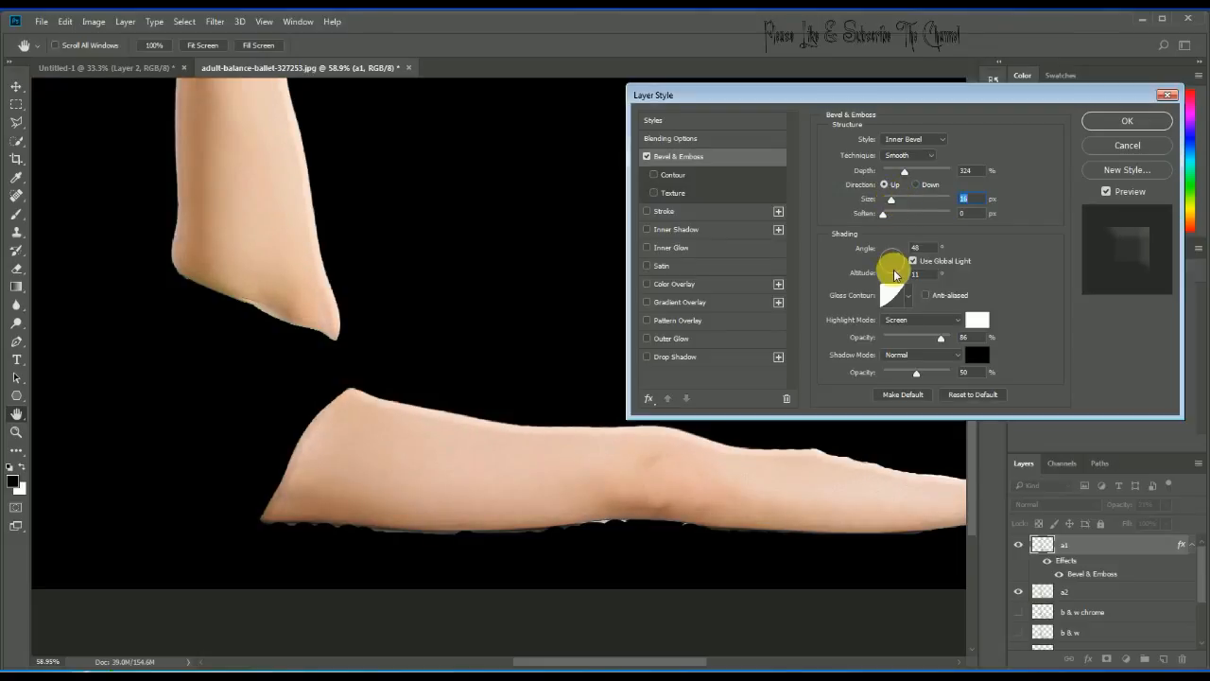
# Adjust the midpoint of the bevel's gloss contour curve and set the bevel size to 16 px.
pyautogui.click(891, 295)
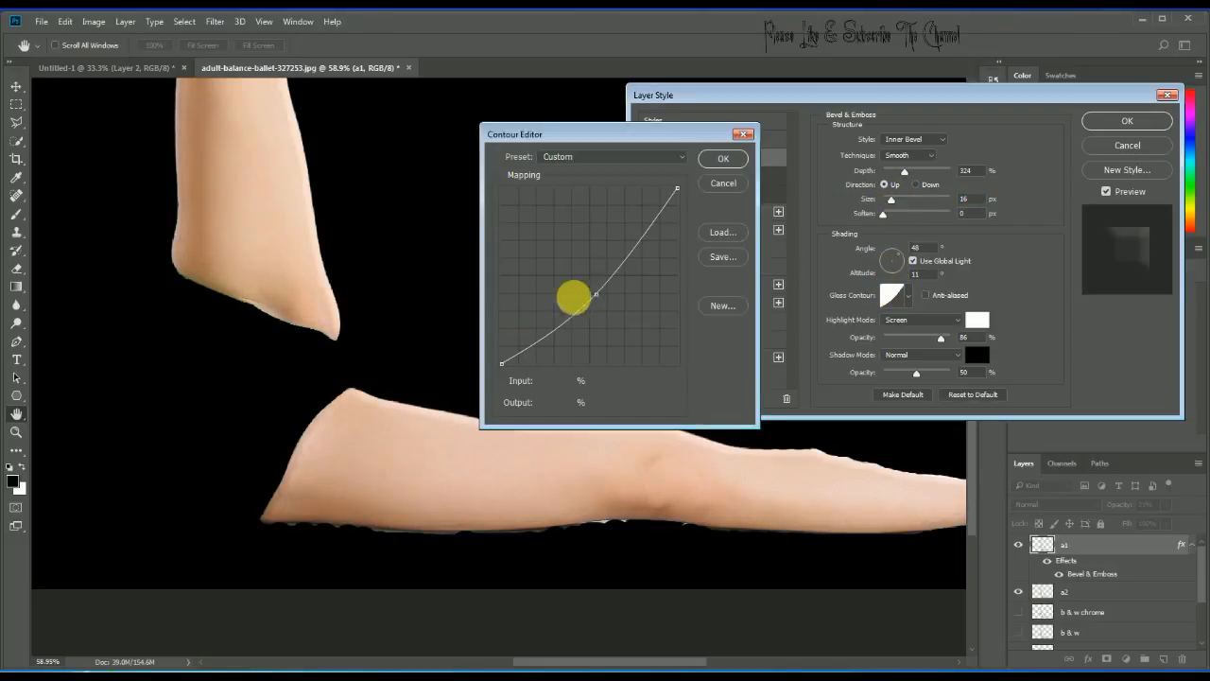
pyautogui.moveTo(595, 294); pyautogui.dragTo(643, 248)
pyautogui.click(723, 160)
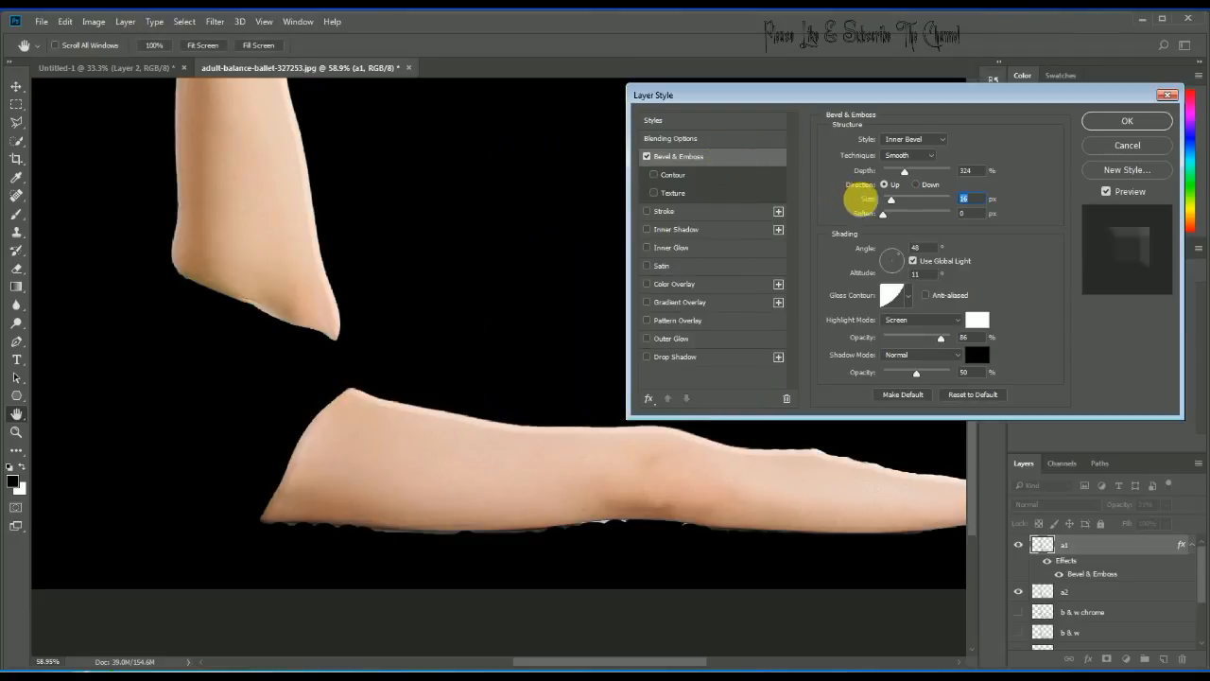
pyautogui.moveTo(886, 201); pyautogui.dragTo(892, 200)
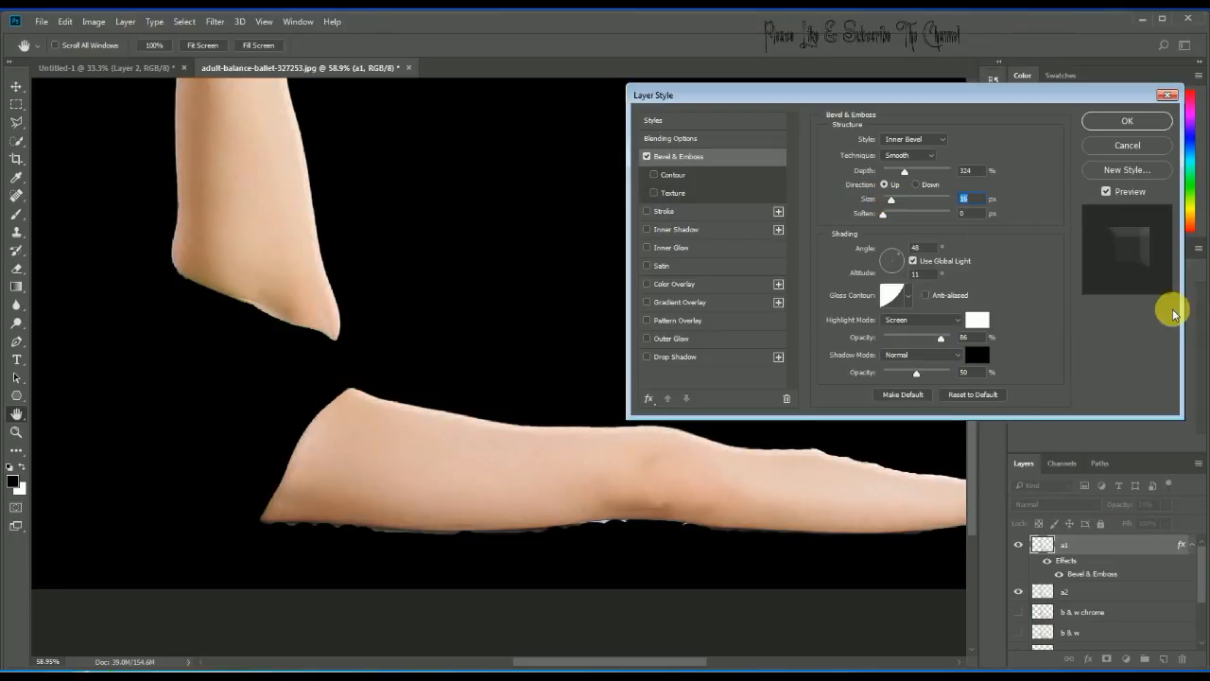
# Lower layer a1's fill opacity to 8% and apply the layer style.
pyautogui.click(693, 140)
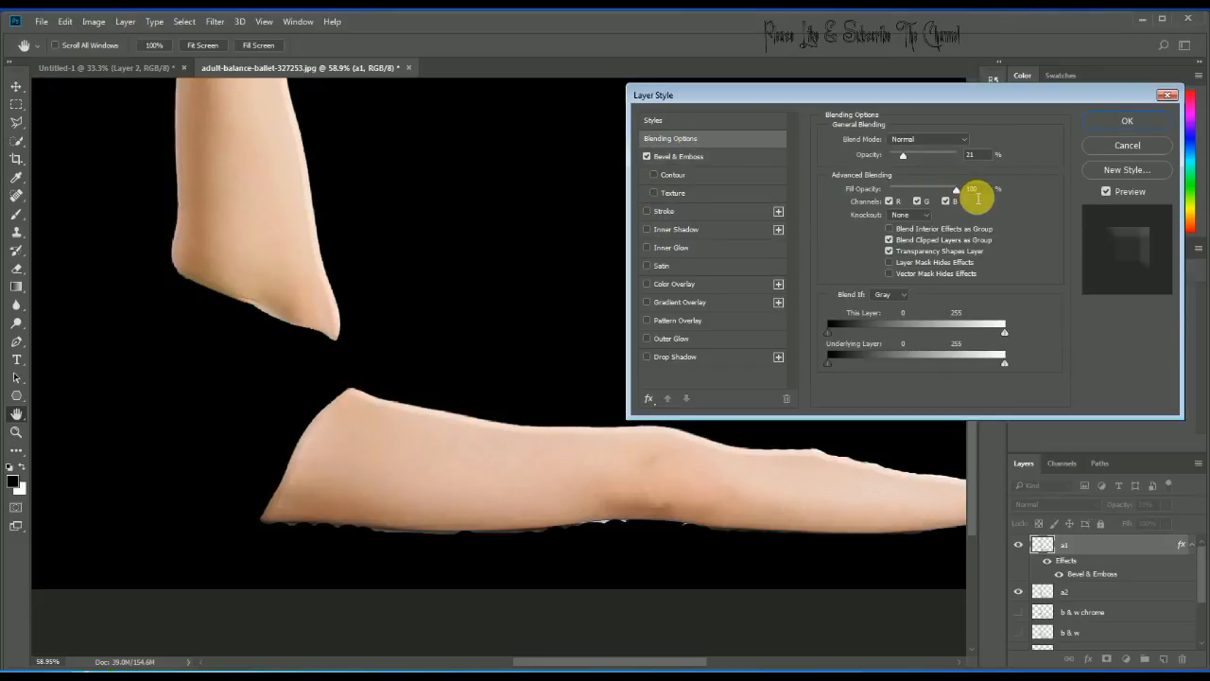
pyautogui.moveTo(956, 193); pyautogui.dragTo(891, 193)
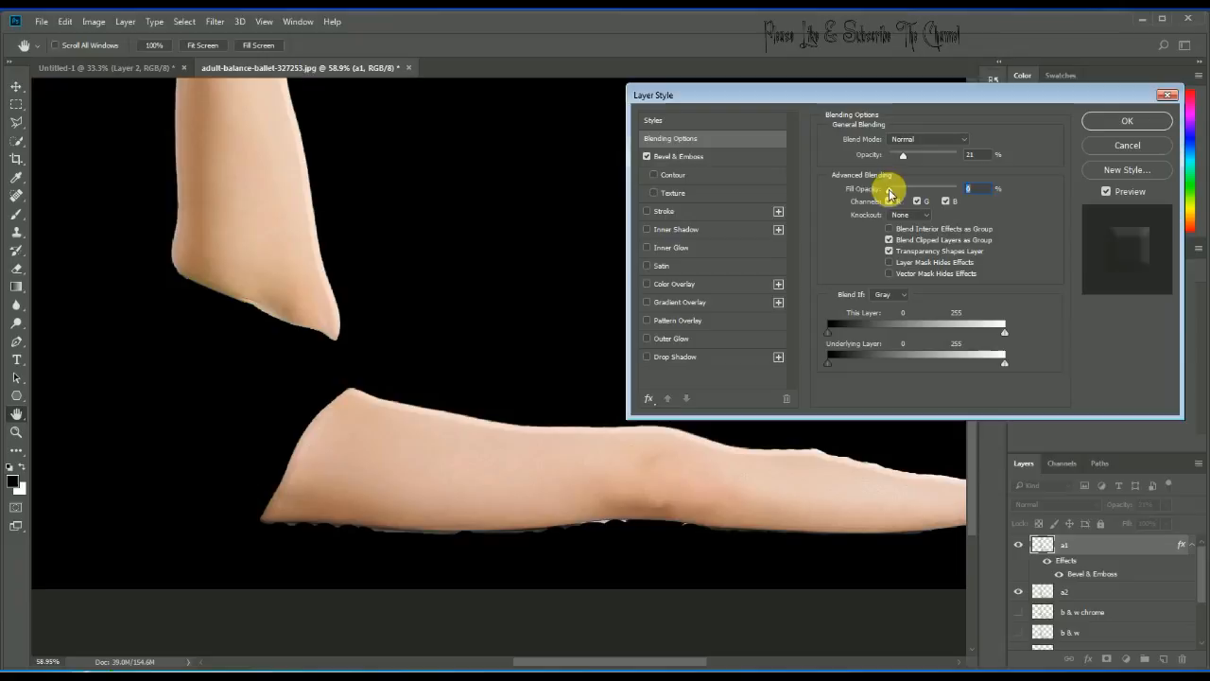
pyautogui.click(1142, 121)
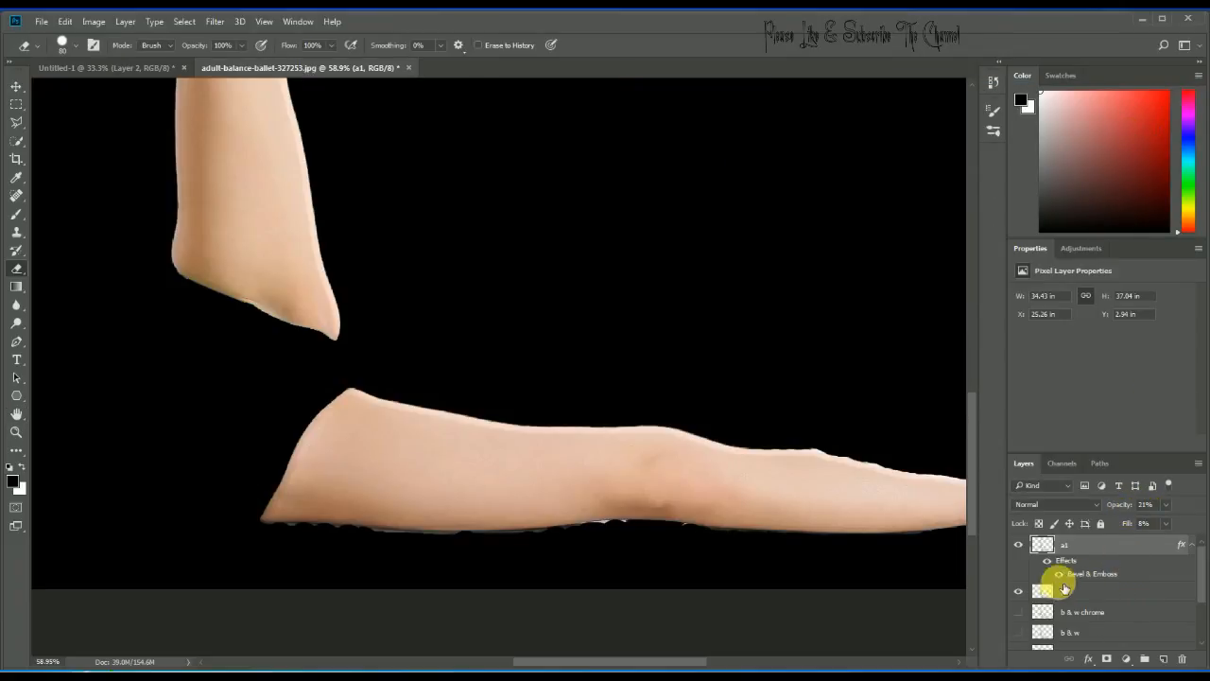
# Raise layer a1's opacity to 100% while layer a2 is temporarily hidden.
pyautogui.click(1018, 591)
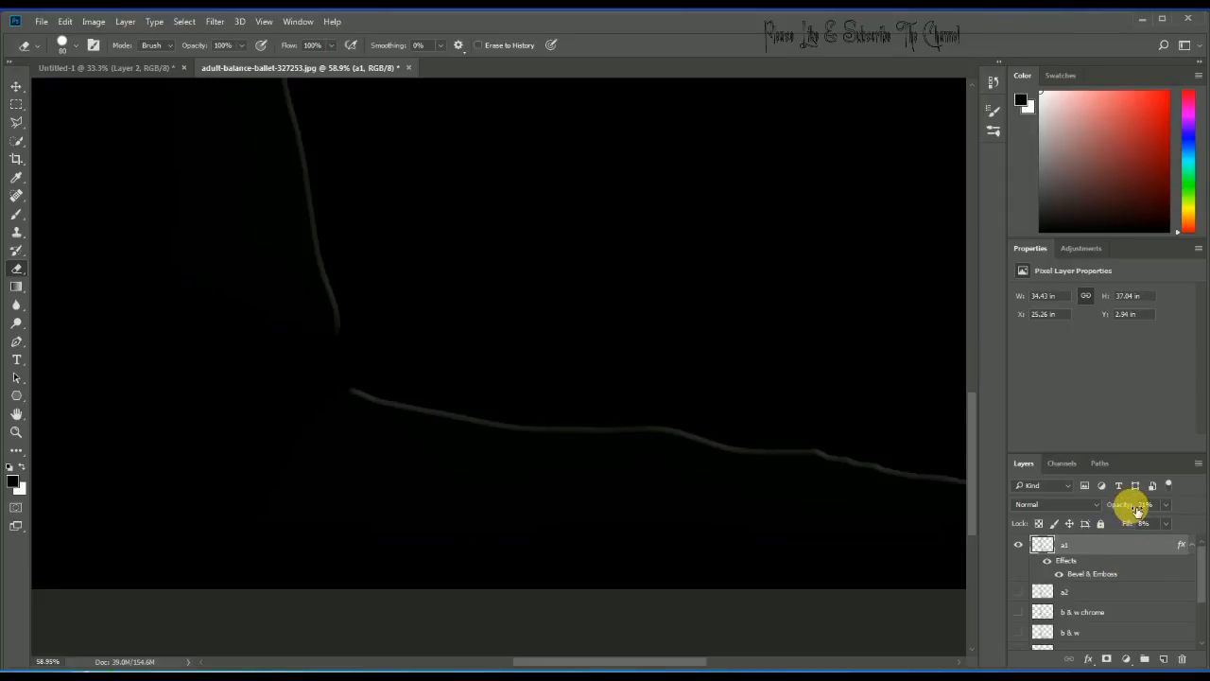
pyautogui.moveTo(1134, 508); pyautogui.dragTo(1181, 502)
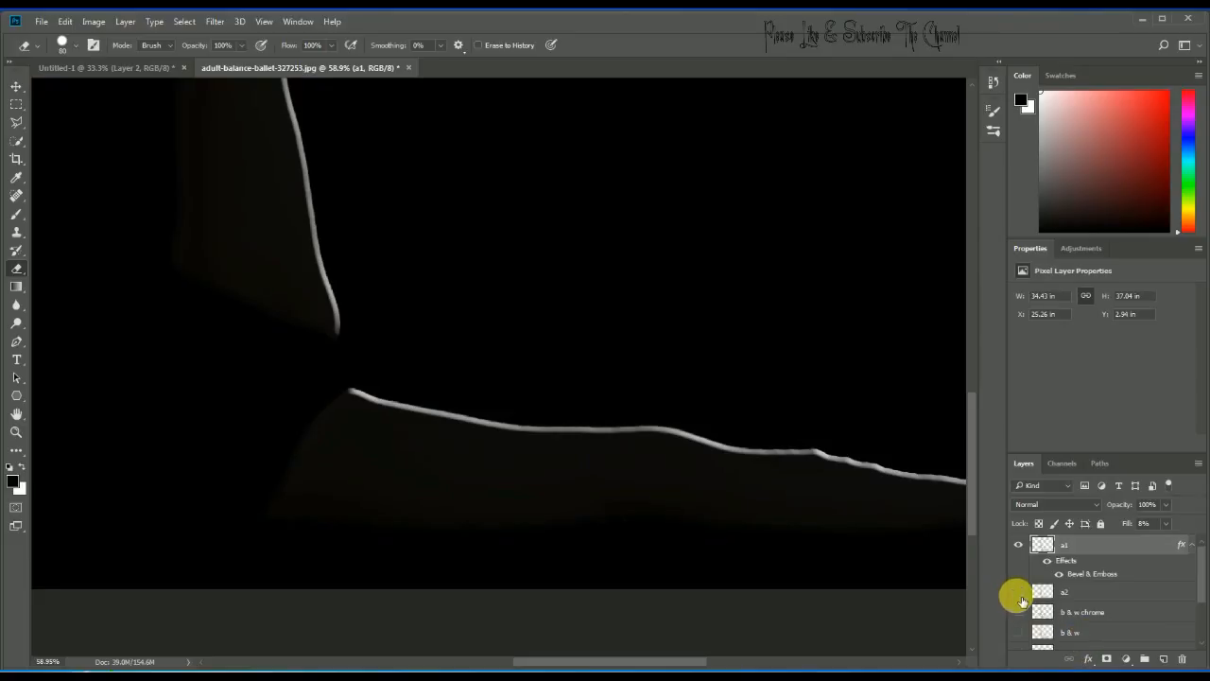
pyautogui.click(1020, 594)
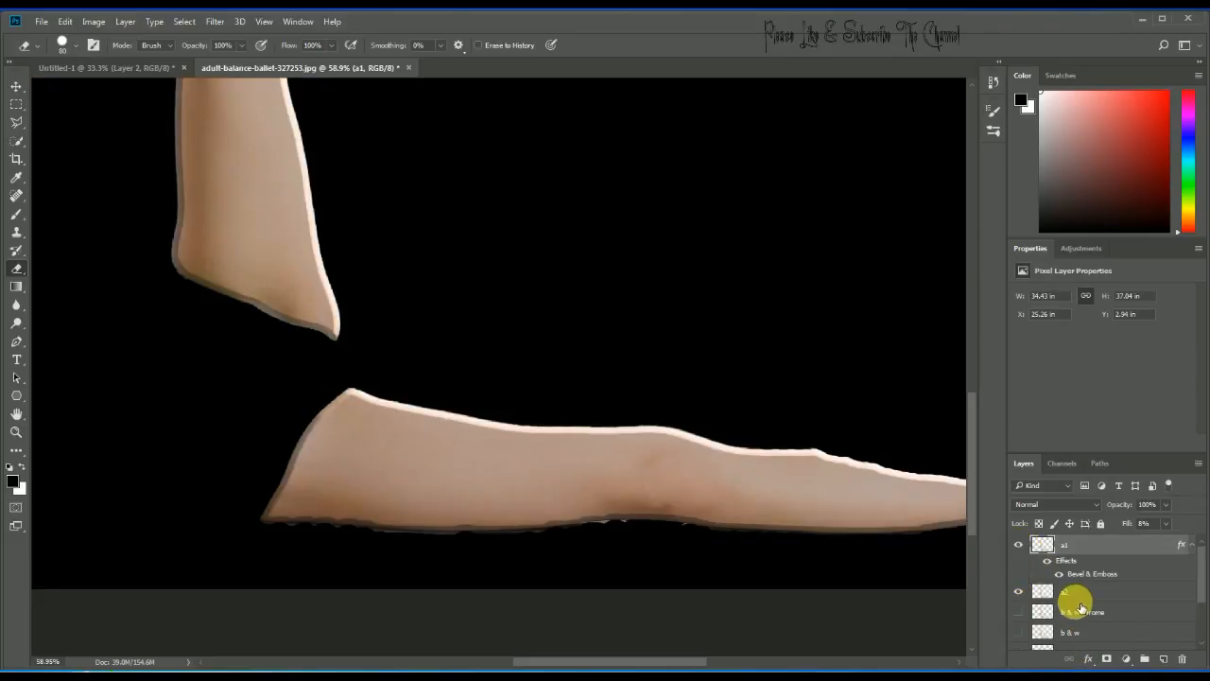
# Lower layer a2's fill opacity to 6% and enable Bevel & Emboss with the light angle at -143°.
pyautogui.doubleClick(1085, 594)
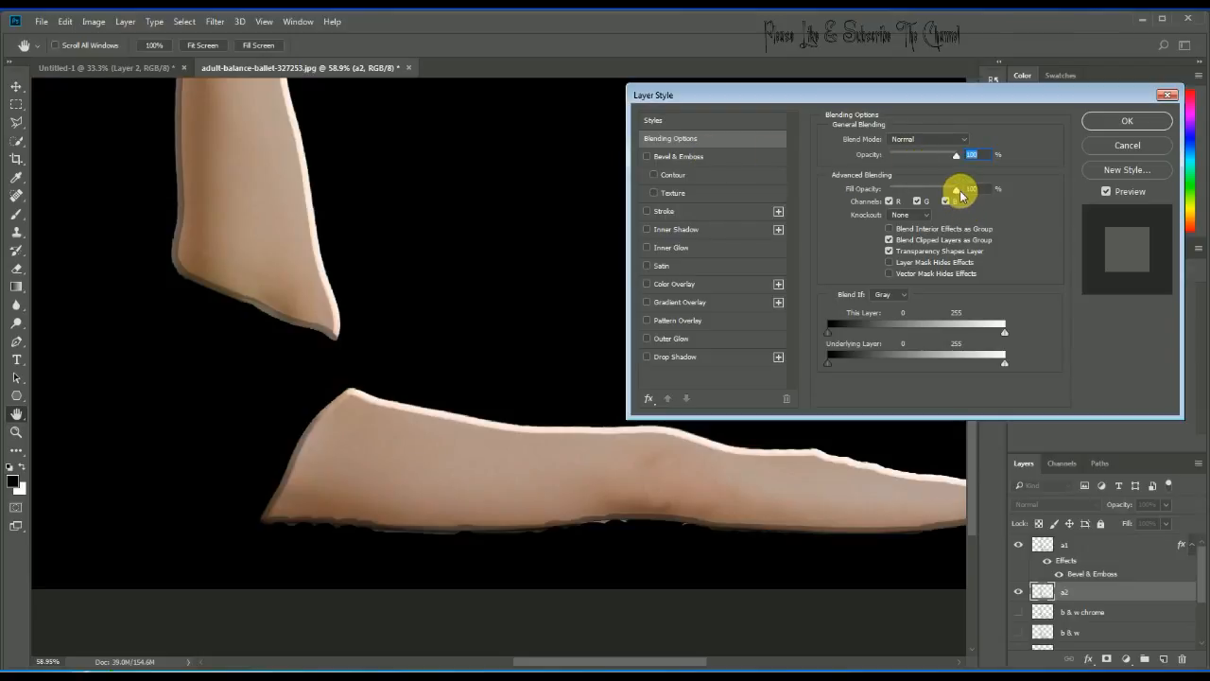
pyautogui.moveTo(960, 193); pyautogui.dragTo(894, 197)
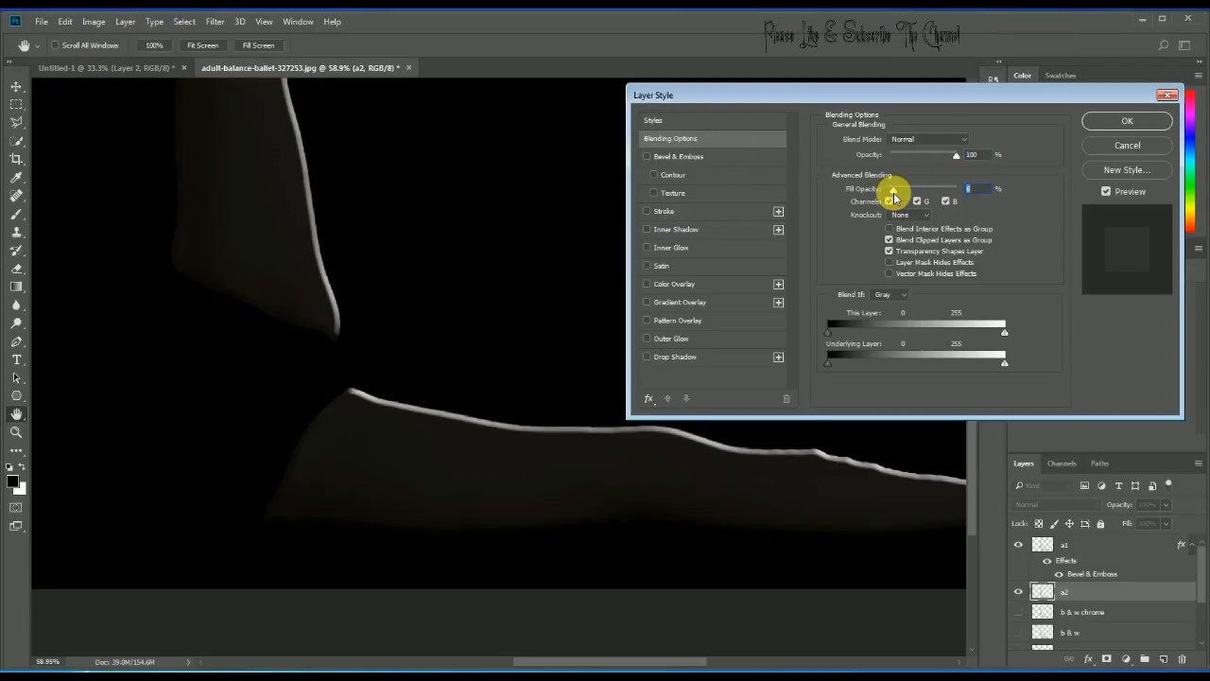
pyautogui.click(700, 156)
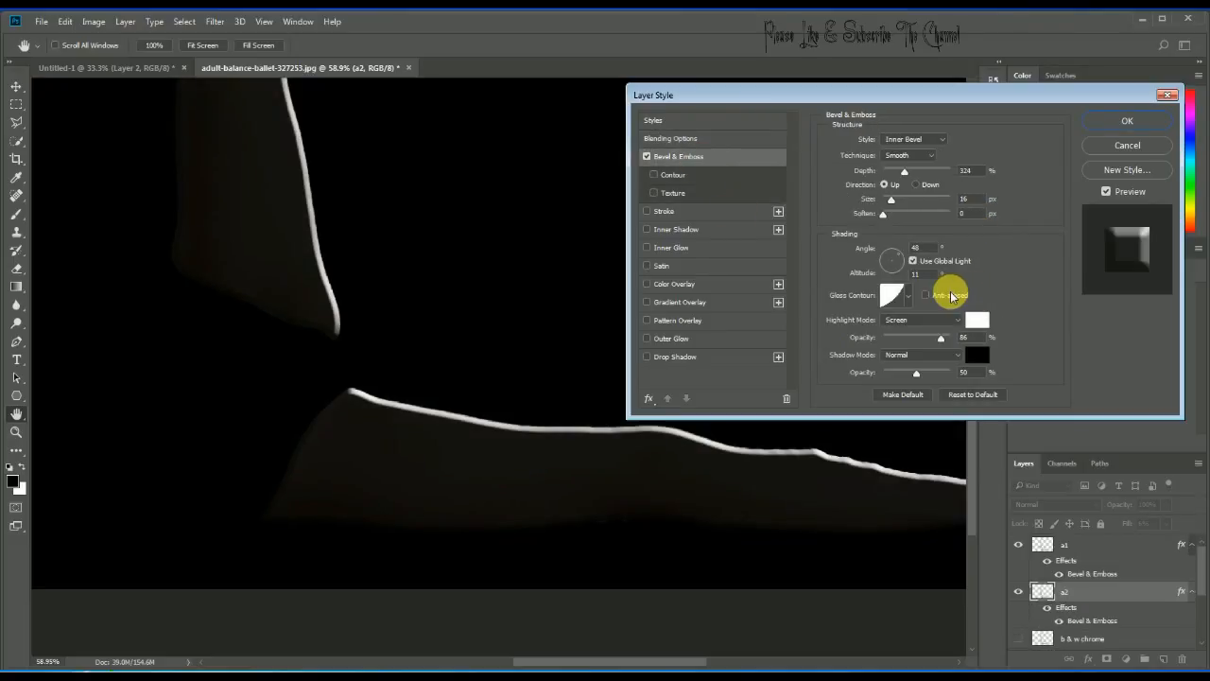
pyautogui.click(884, 277)
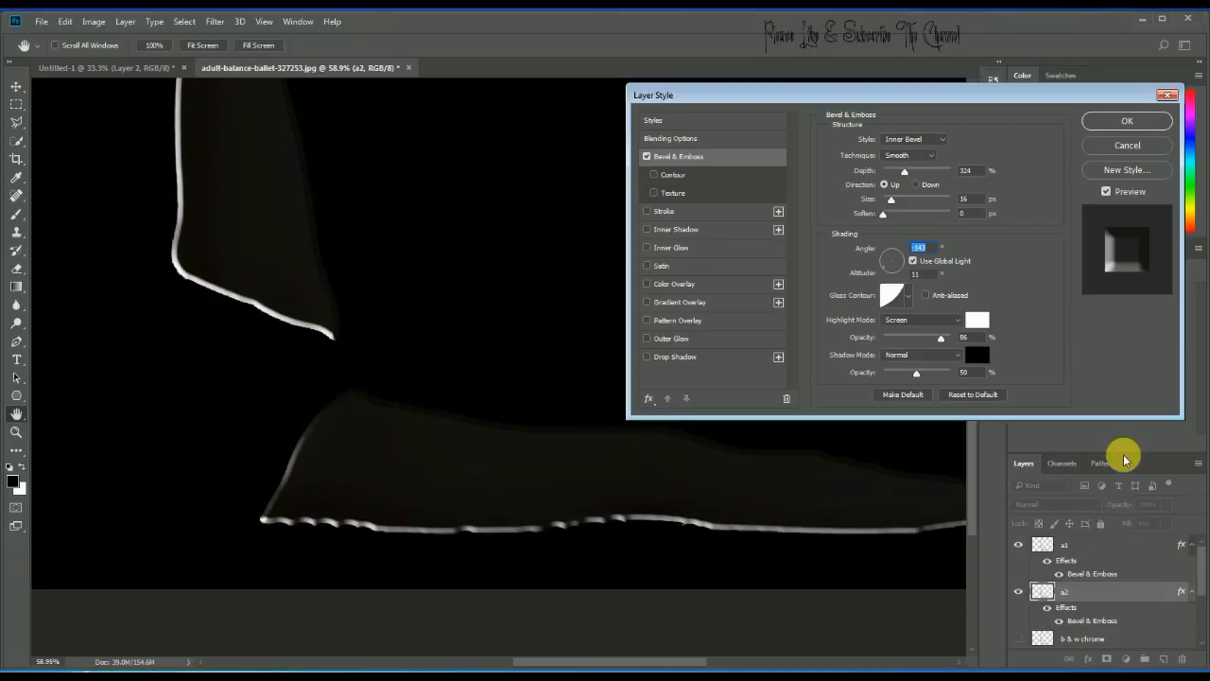
# Reduce layer a2's bevel highlight opacity to 36% and increase the bevel size to 35 px.
pyautogui.moveTo(938, 339); pyautogui.dragTo(909, 342)
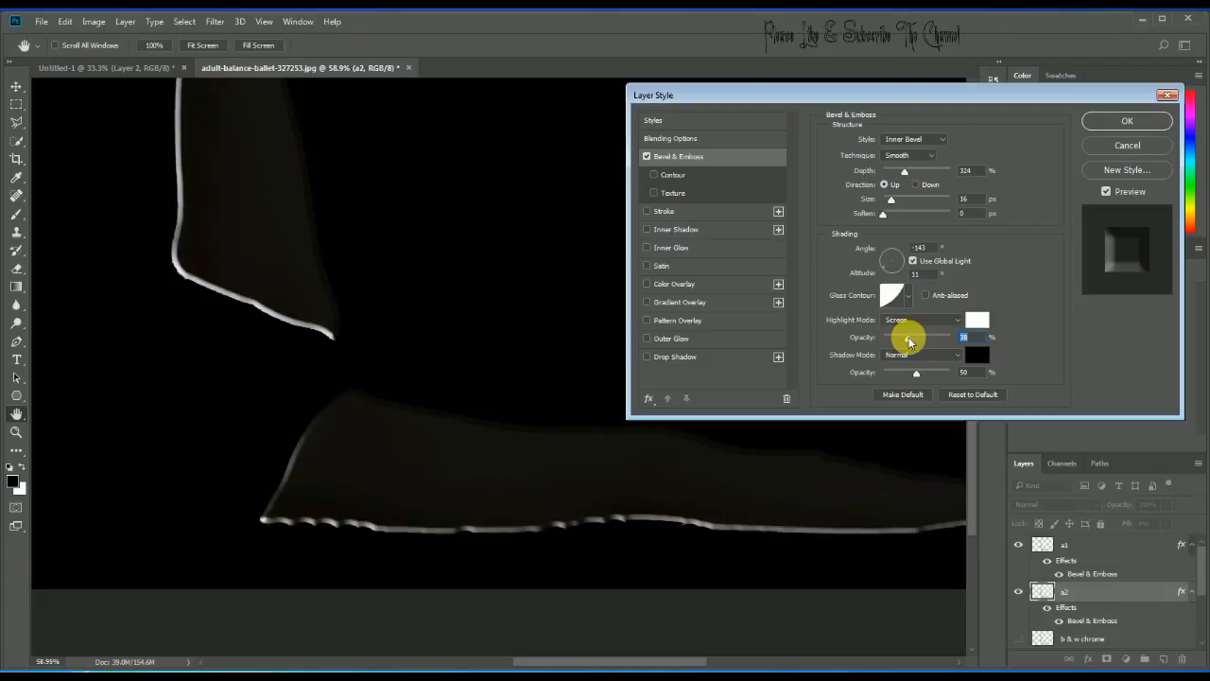
pyautogui.moveTo(909, 342); pyautogui.dragTo(907, 342)
pyautogui.moveTo(890, 203); pyautogui.dragTo(896, 203)
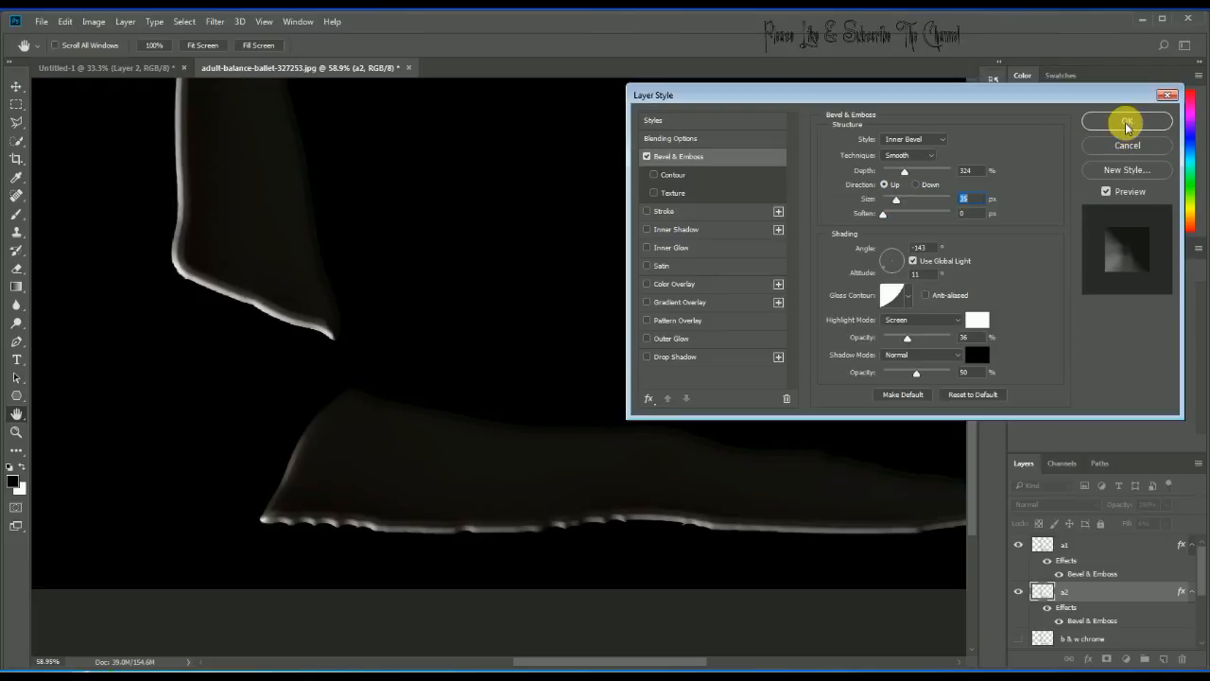
# Apply layer a2's layer style and lower the layer's fill to 0%.
pyautogui.click(686, 138)
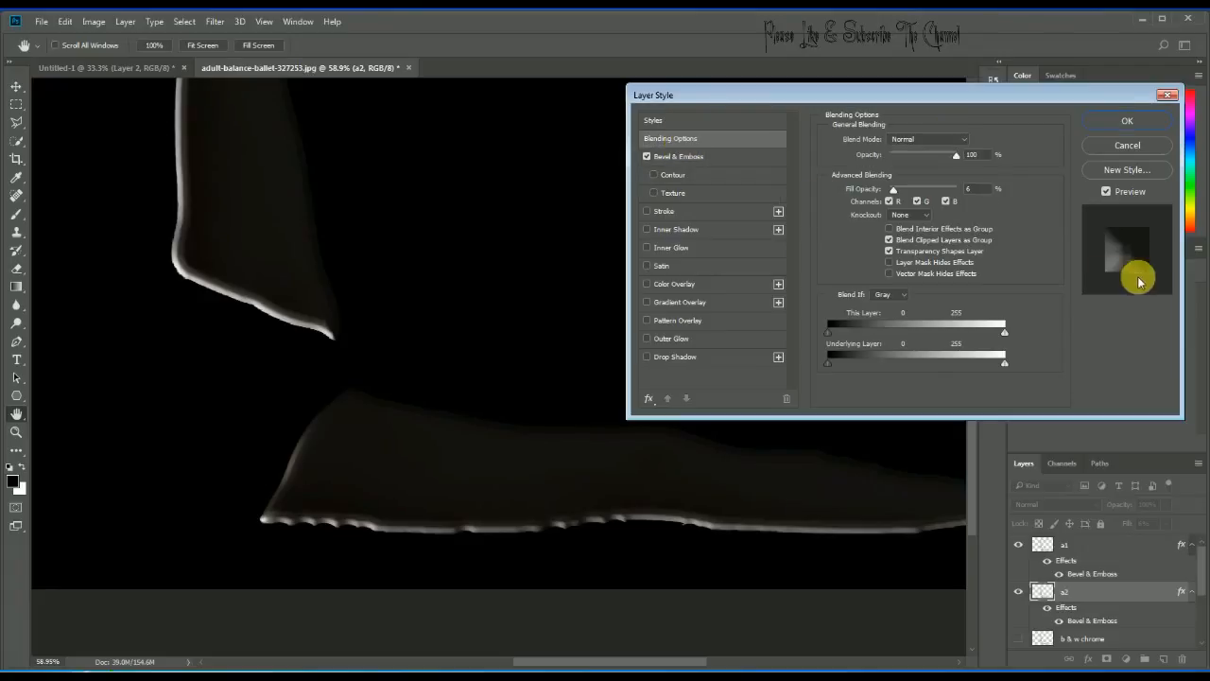
pyautogui.moveTo(893, 190); pyautogui.dragTo(896, 193)
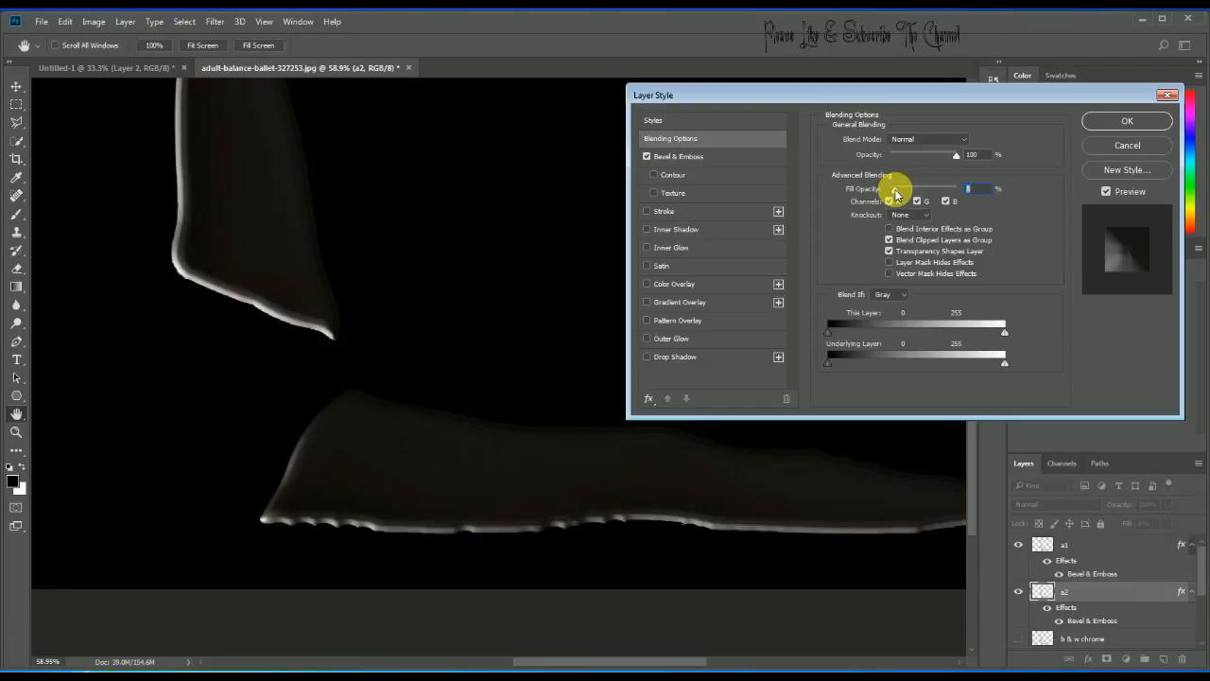
pyautogui.click(1127, 121)
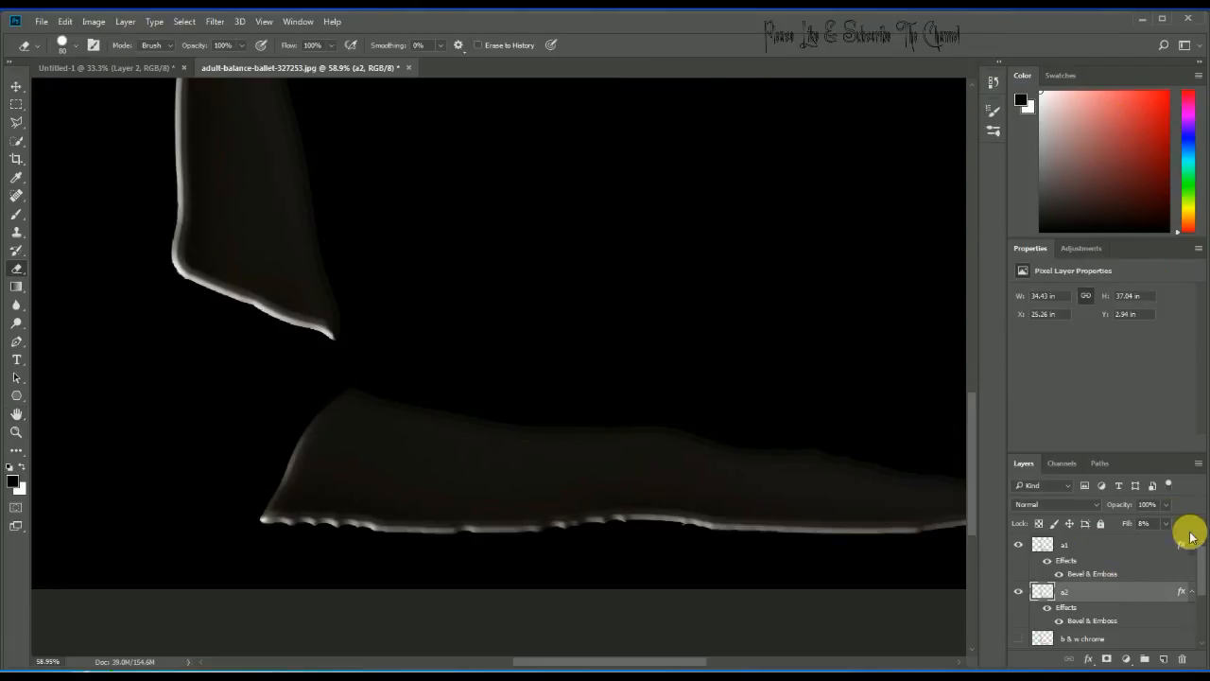
pyautogui.moveTo(1129, 521); pyautogui.dragTo(1053, 521)
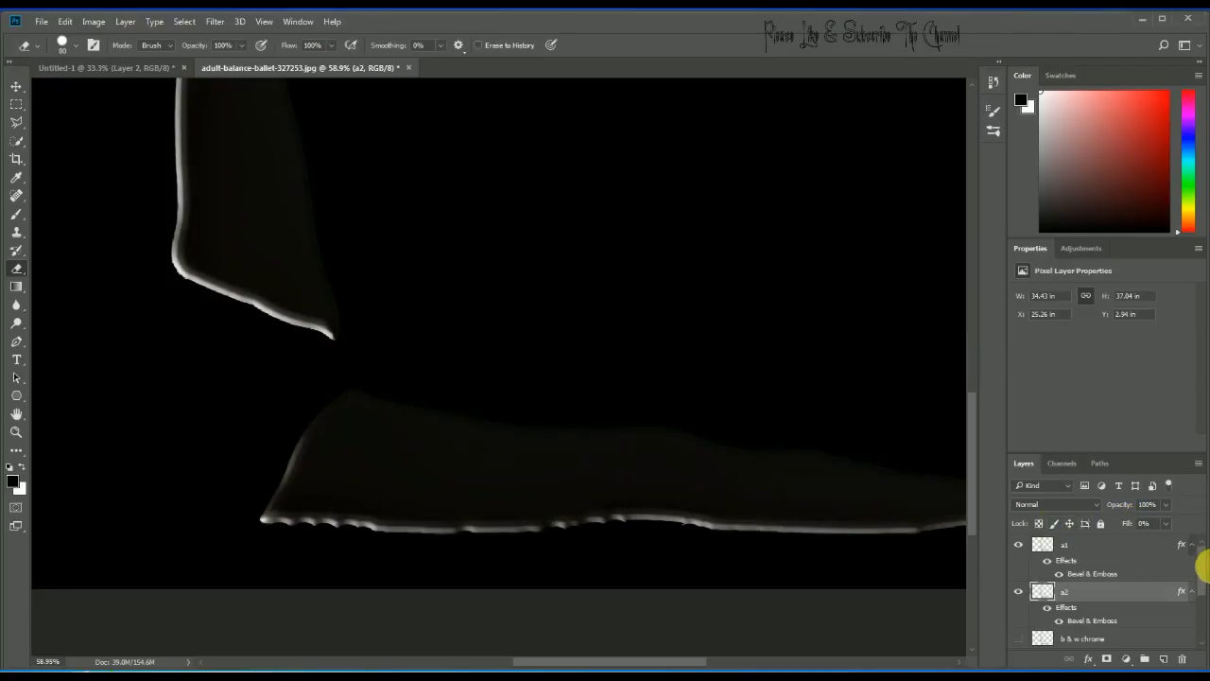
# Show and select the b & w chrome layer and hide layers a1 and a2.
pyautogui.moveTo(1203, 568); pyautogui.dragTo(1202, 599)
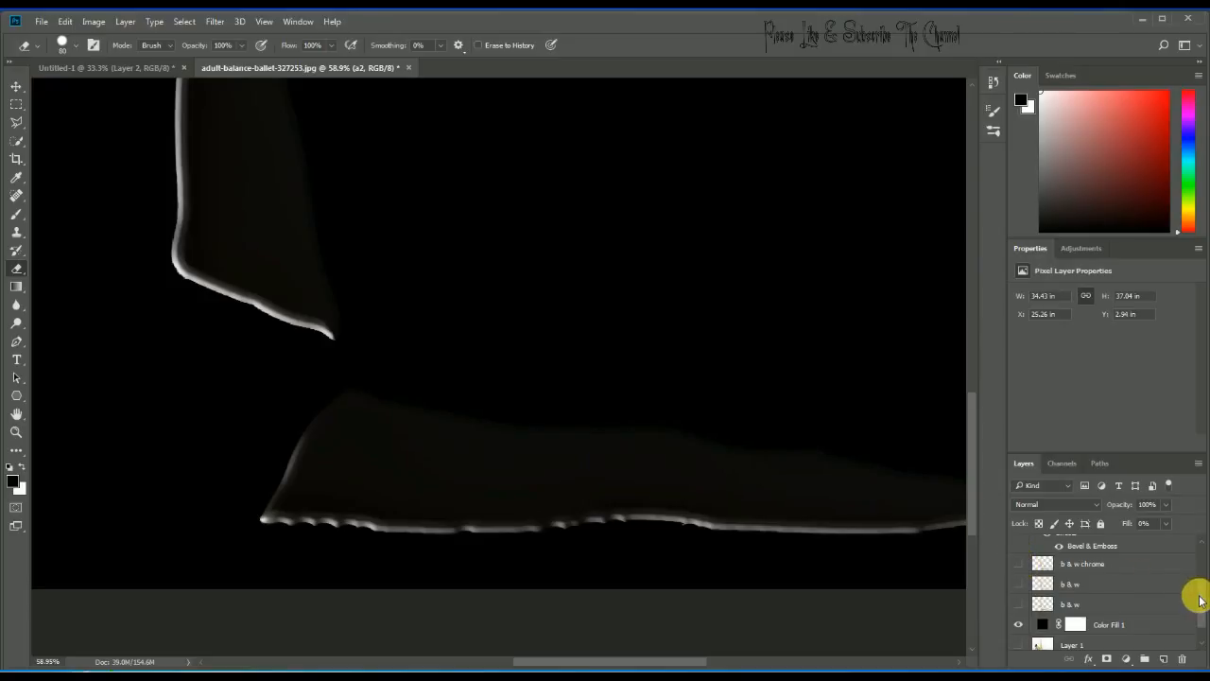
pyautogui.scroll(1, 1193, 586)
pyautogui.click(1018, 585)
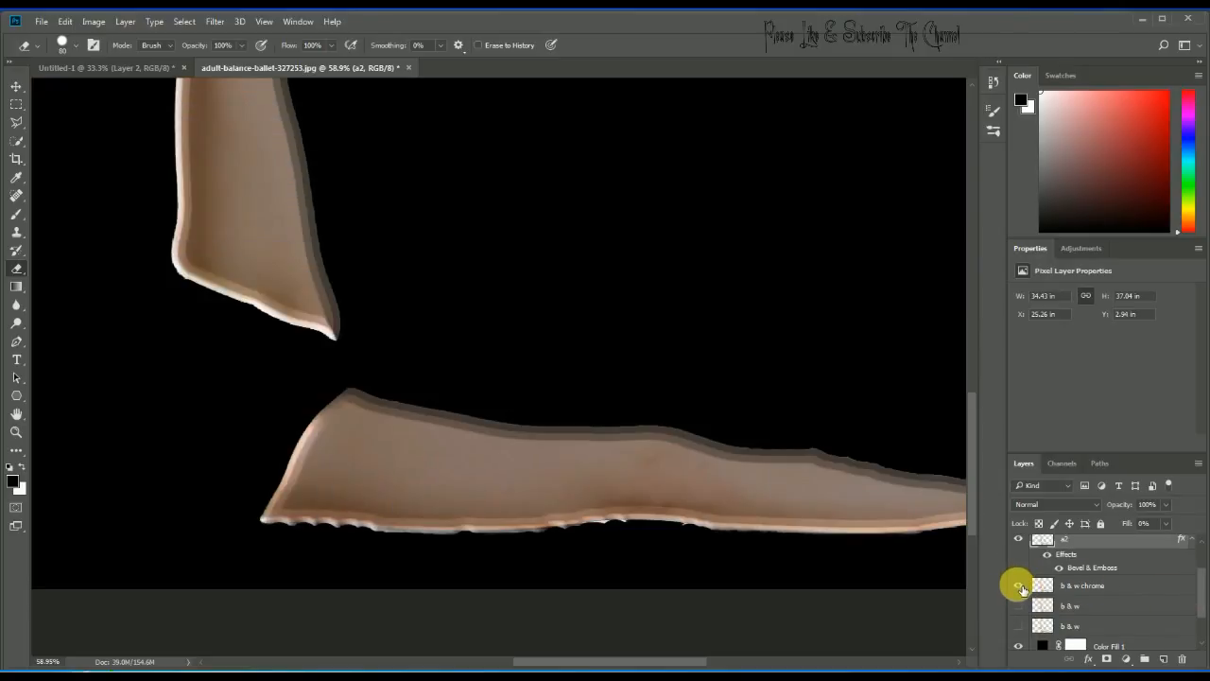
pyautogui.click(1096, 593)
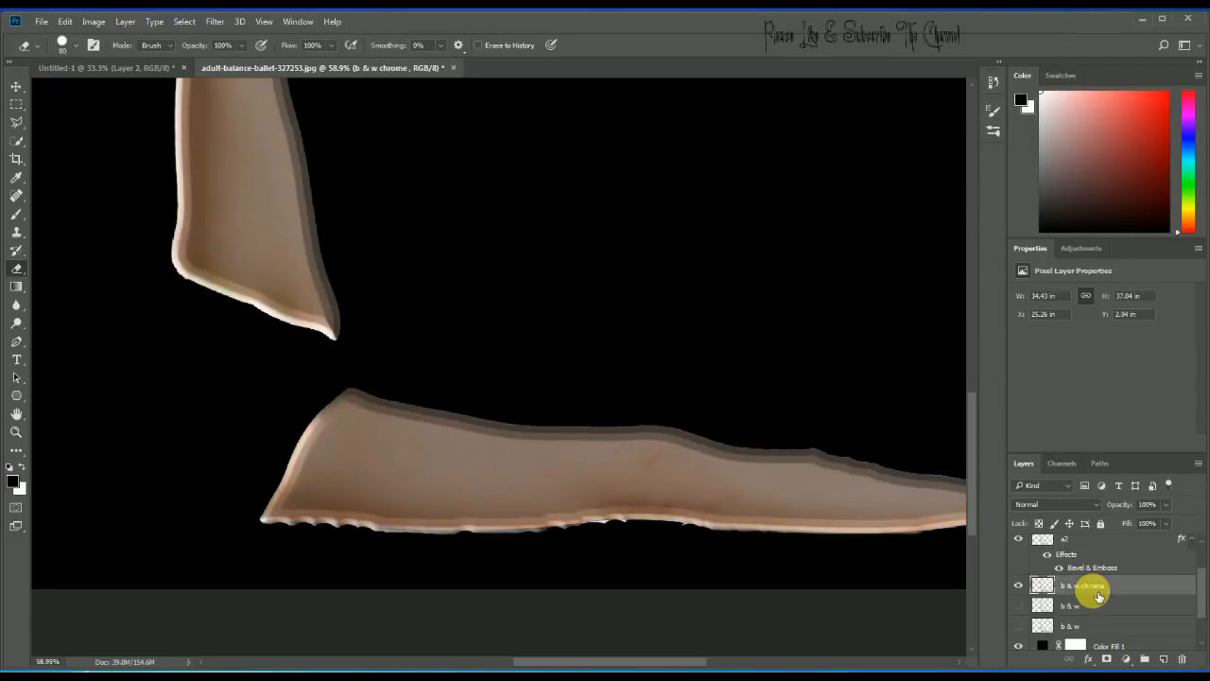
pyautogui.scroll(1, 1035, 554)
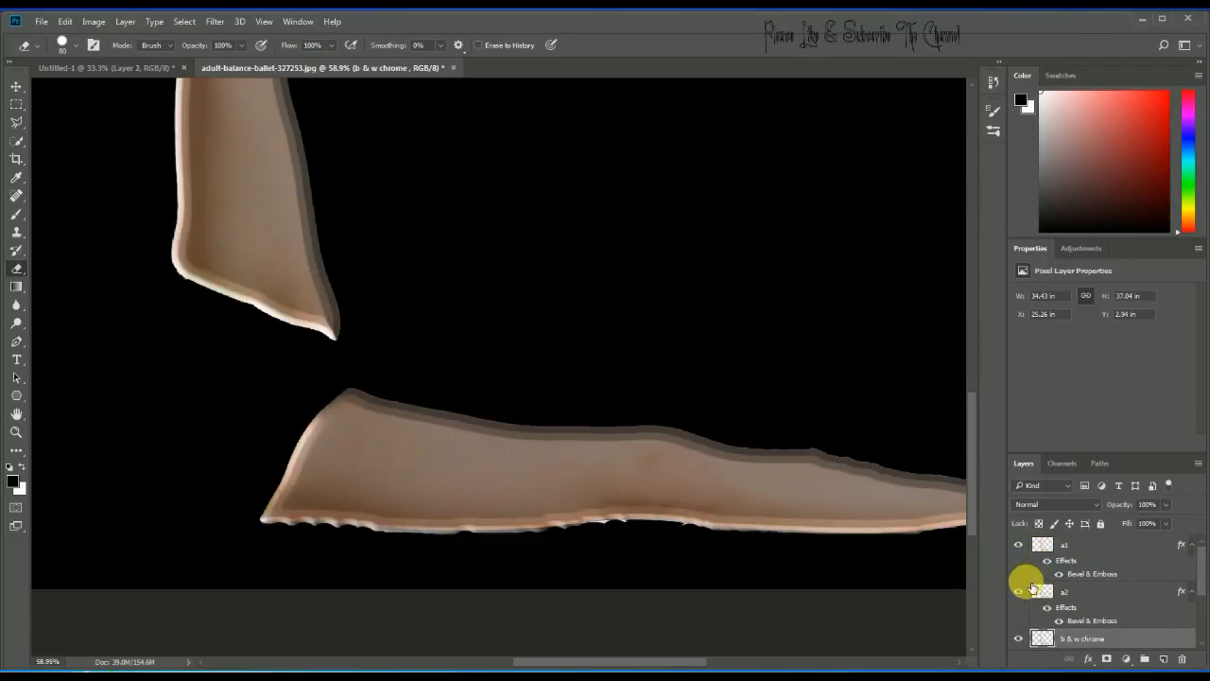
pyautogui.click(1020, 553)
pyautogui.click(1019, 545)
pyautogui.scroll(-1, 1189, 599)
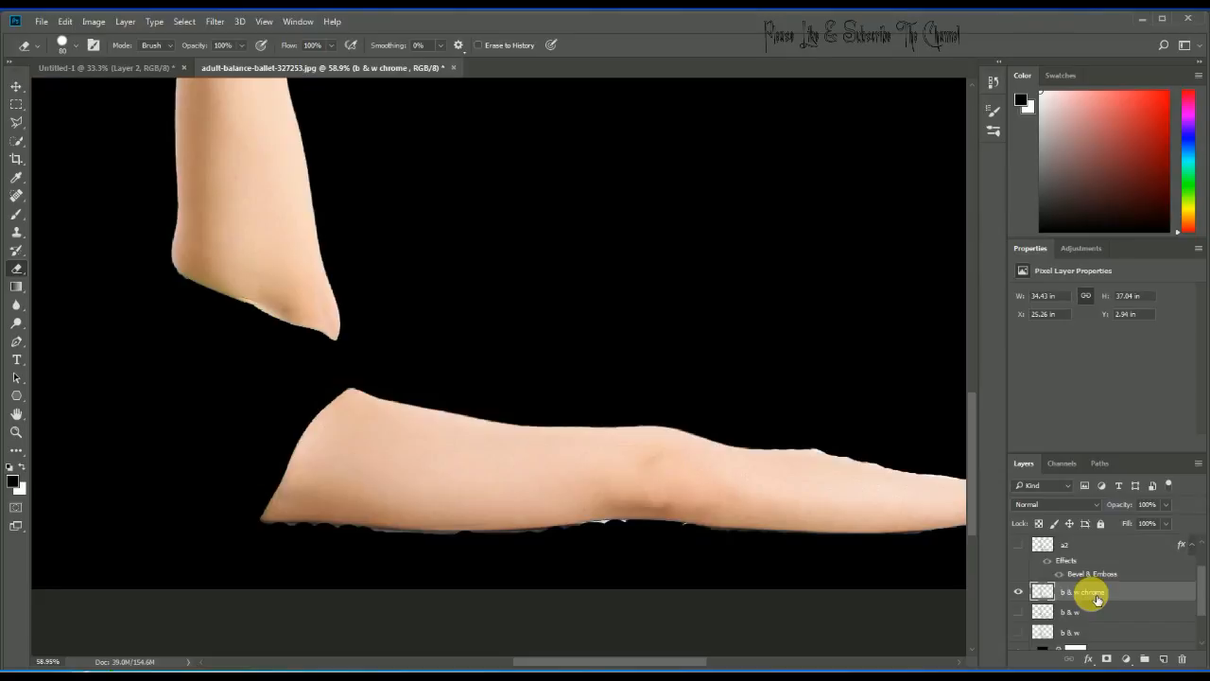
# Undo the merge of the visible layers and desaturate the b & w chrome layer.
pyautogui.hotkey('ctrl', 'shift', 'e')
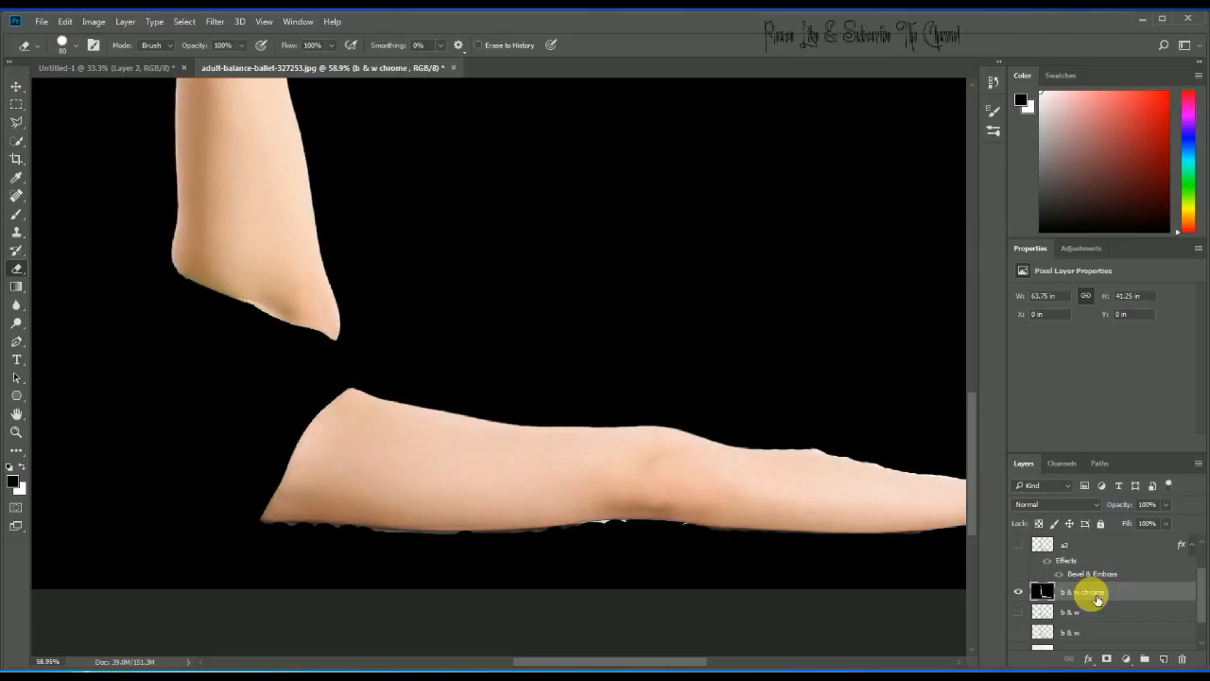
pyautogui.hotkey('ctrl', 'z')
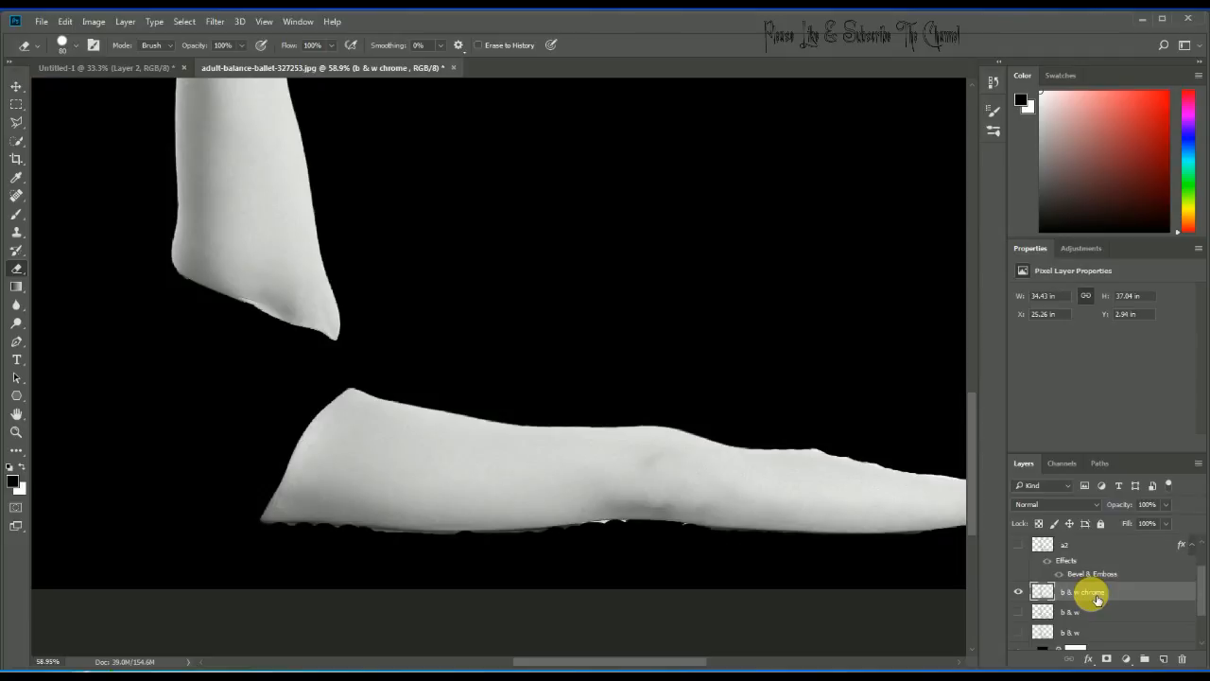
# Open the Filter Gallery for the b & w chrome layer and choose the Chrome filter from the Sketch group.
pyautogui.click(214, 22)
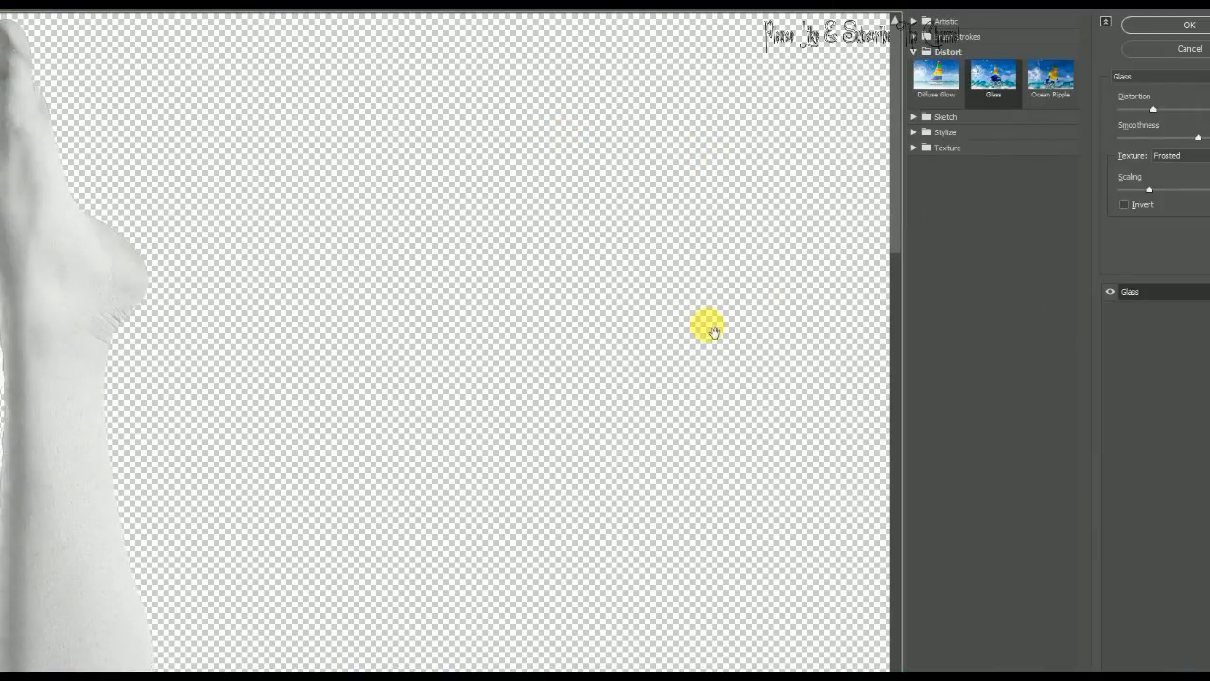
pyautogui.moveTo(889, 227); pyautogui.dragTo(871, 351)
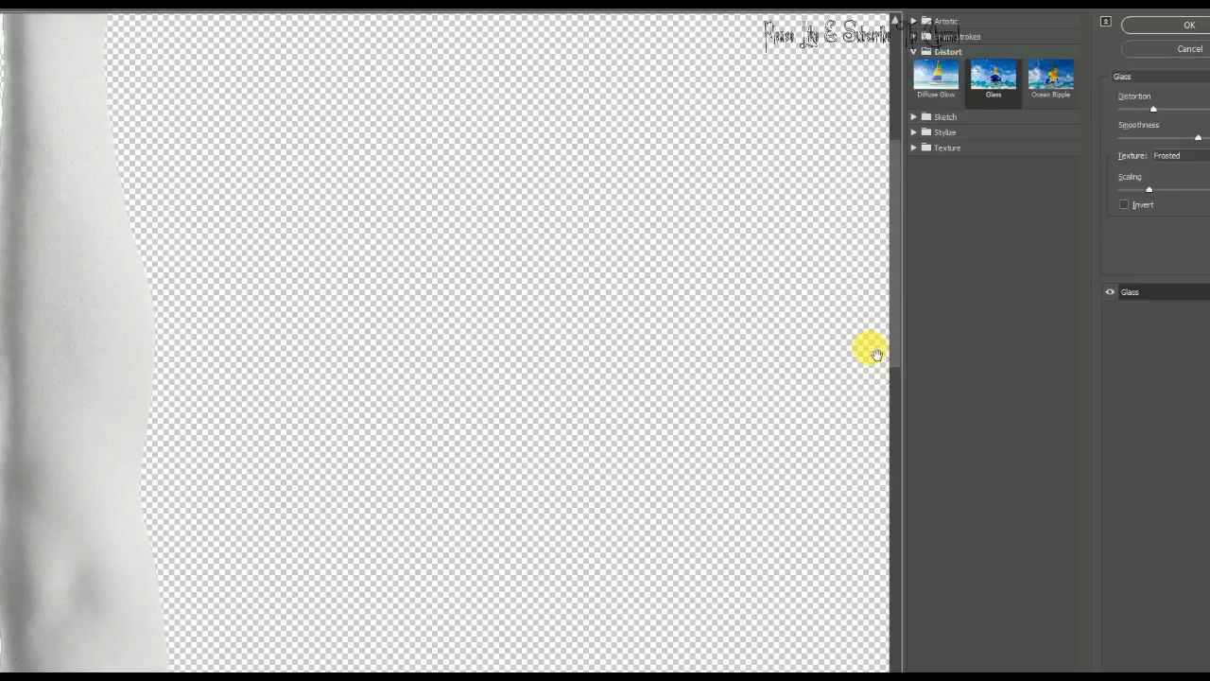
pyautogui.click(914, 119)
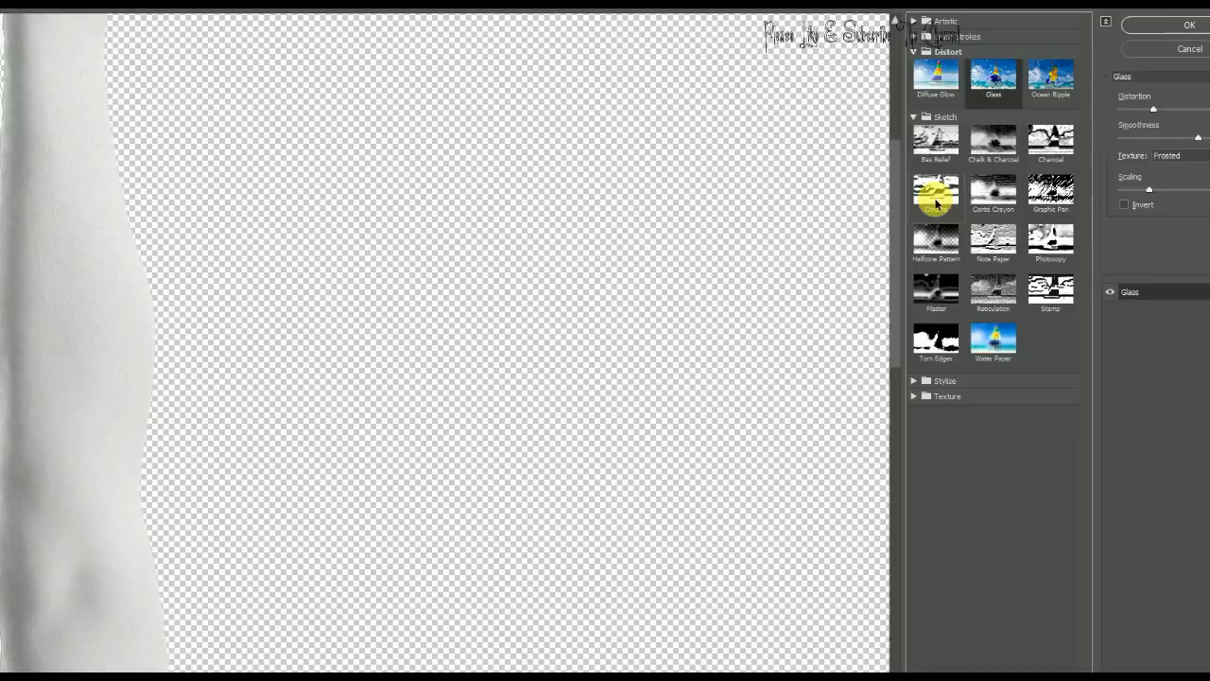
pyautogui.click(936, 200)
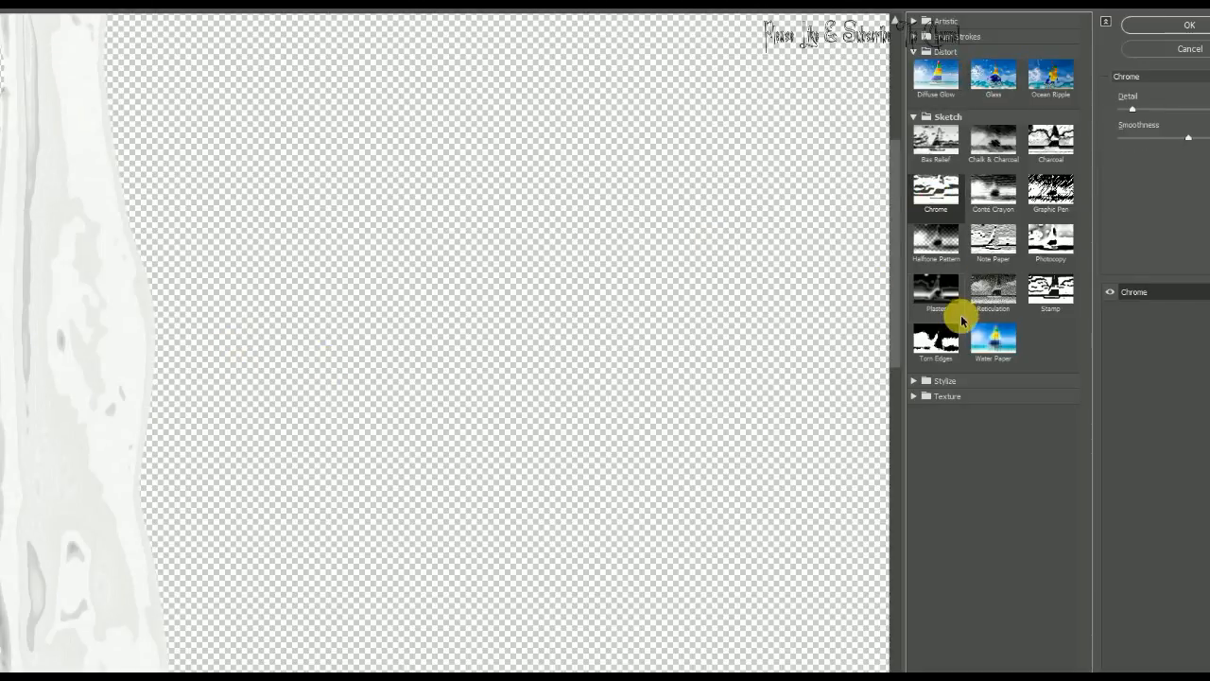
# Fine-tune the Chrome filter's detail and smoothness on the legs and apply the filter to the b & w chrome layer.
pyautogui.moveTo(1133, 112); pyautogui.dragTo(1127, 115)
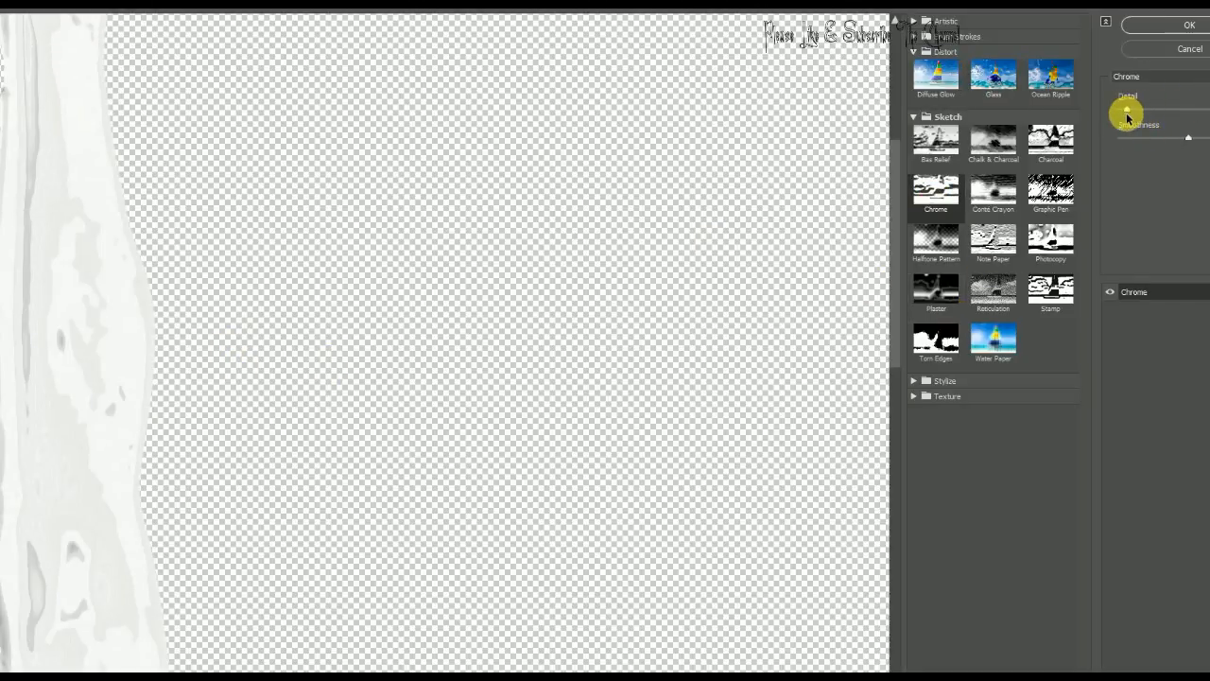
pyautogui.moveTo(893, 206); pyautogui.dragTo(924, 466)
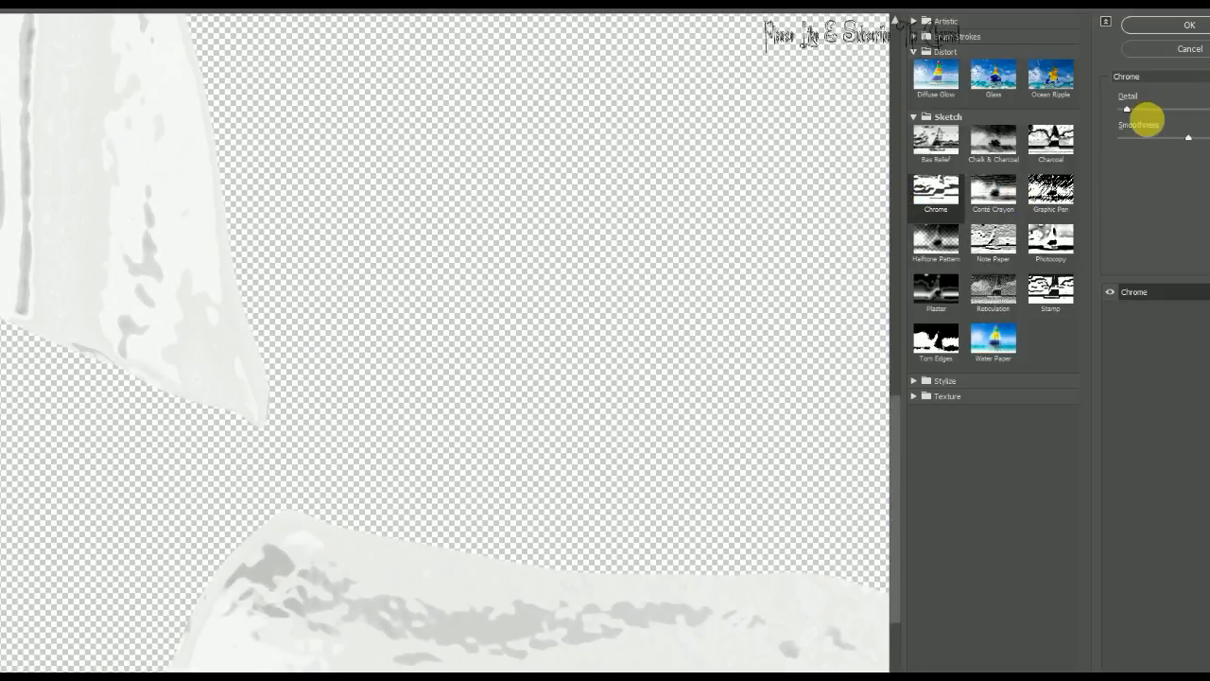
pyautogui.moveTo(1124, 114); pyautogui.dragTo(1189, 145)
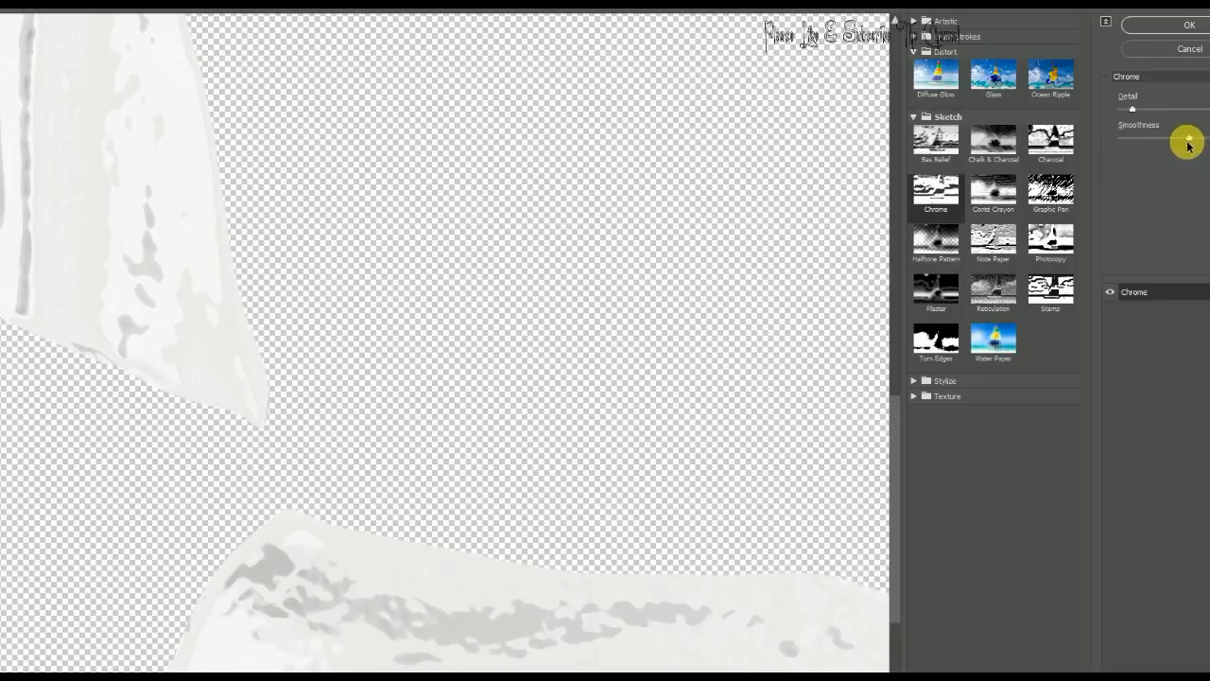
pyautogui.click(1176, 26)
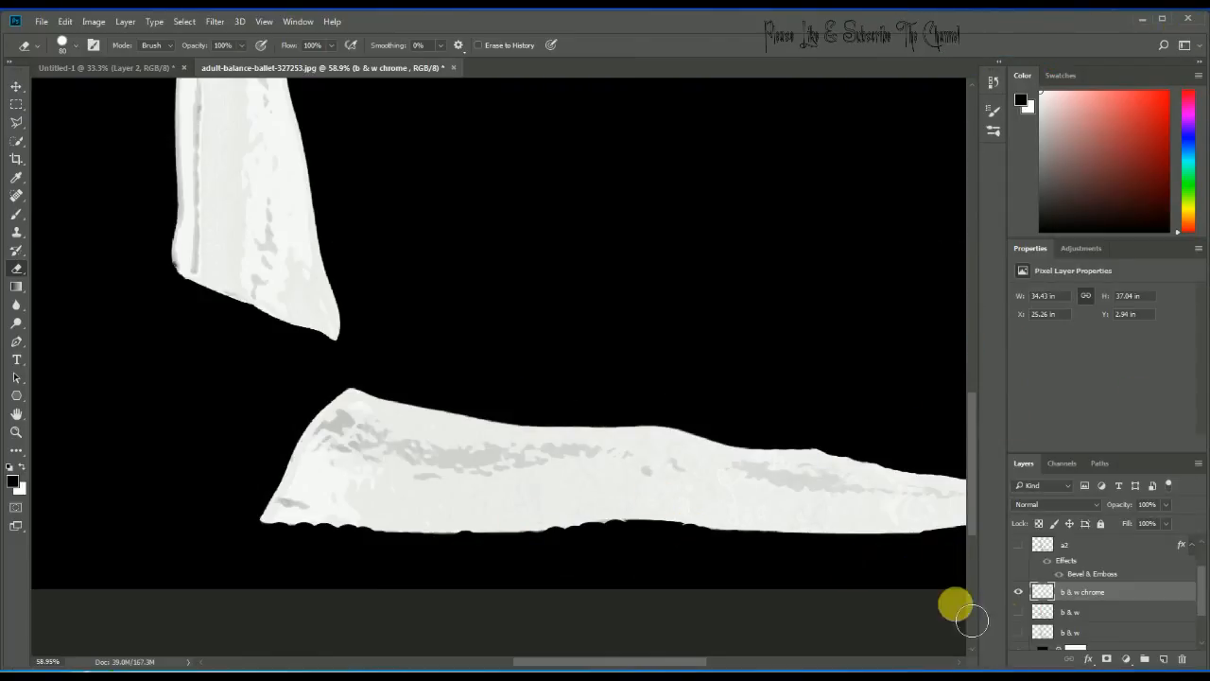
# Make layers a1 and a2 visible again above the b & w chrome layer.
pyautogui.scroll(1, 1202, 581)
pyautogui.moveTo(1203, 581); pyautogui.dragTo(1204, 567)
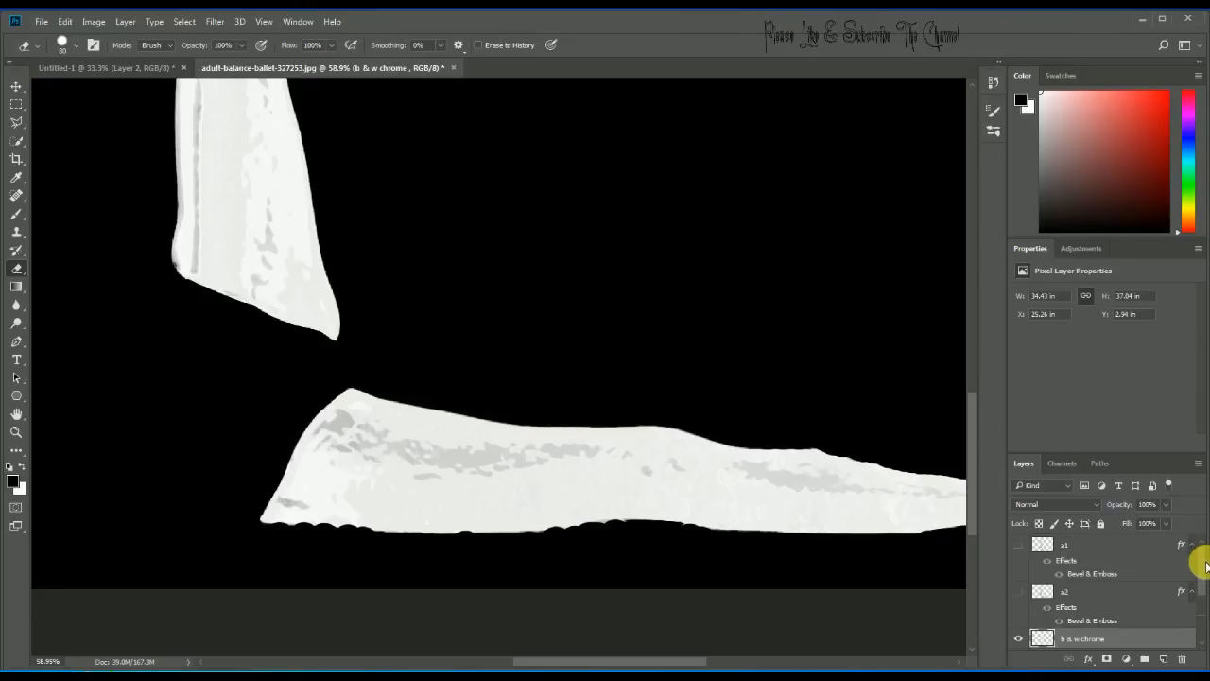
pyautogui.click(1019, 593)
pyautogui.click(1020, 545)
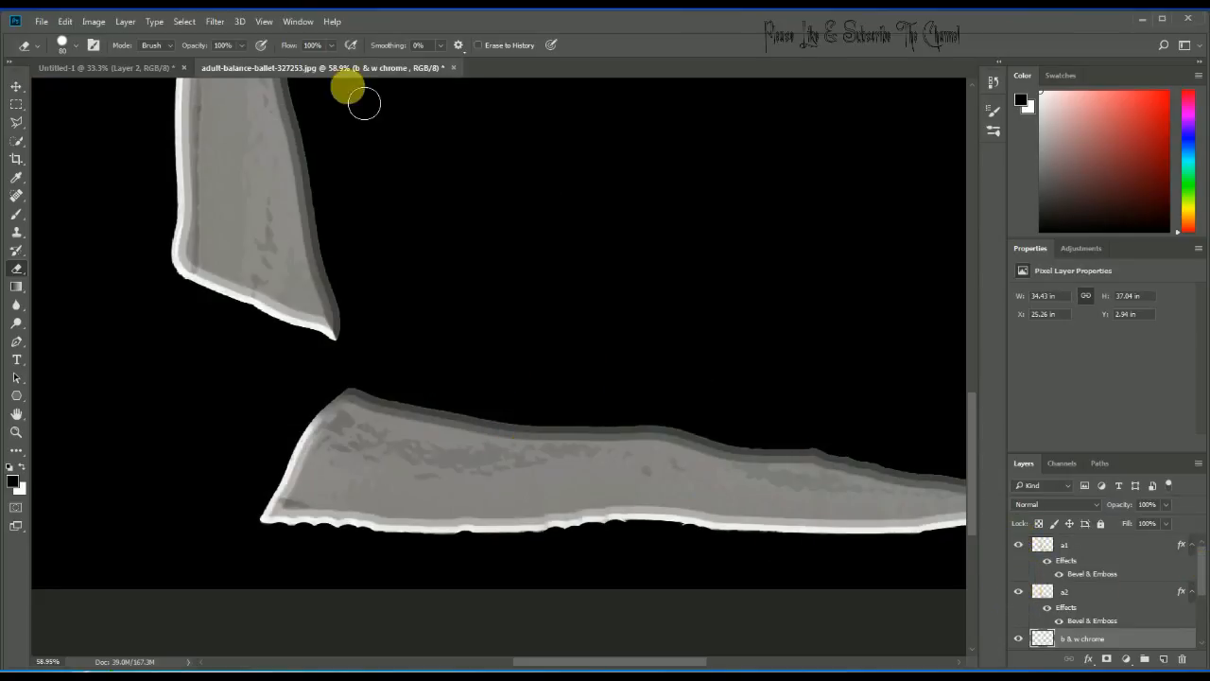
# Show the upper b & w layer, select it and desaturate it.
pyautogui.scroll(-2, 1196, 560)
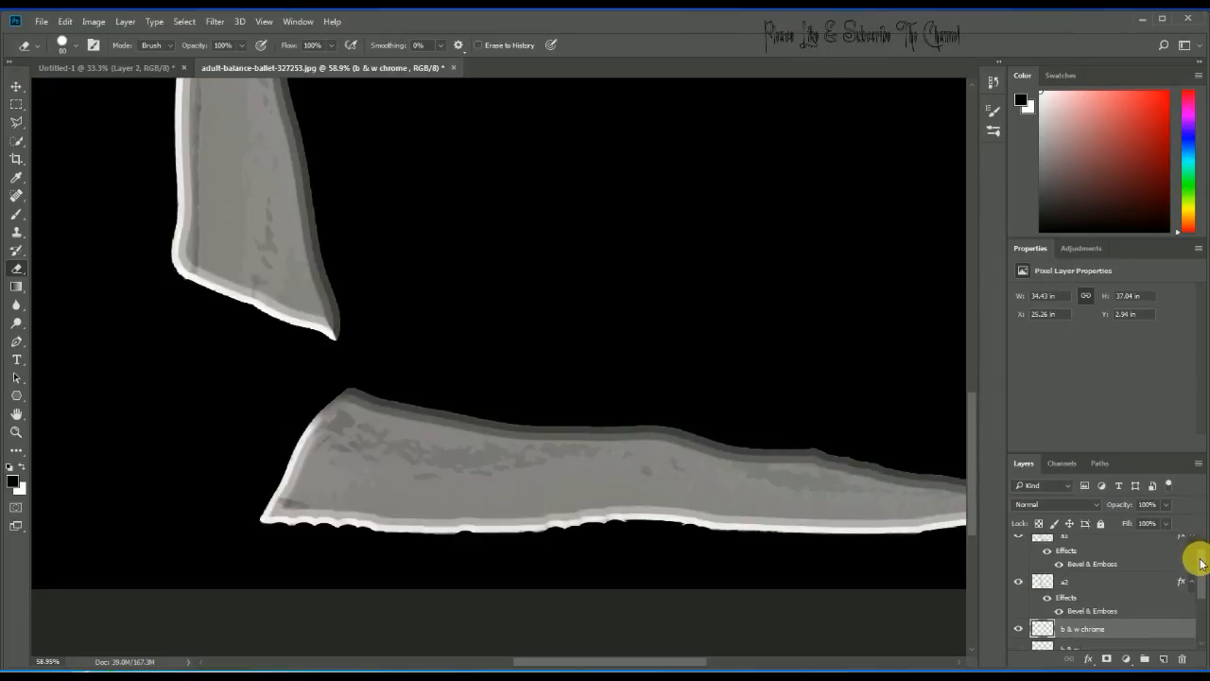
pyautogui.click(1019, 620)
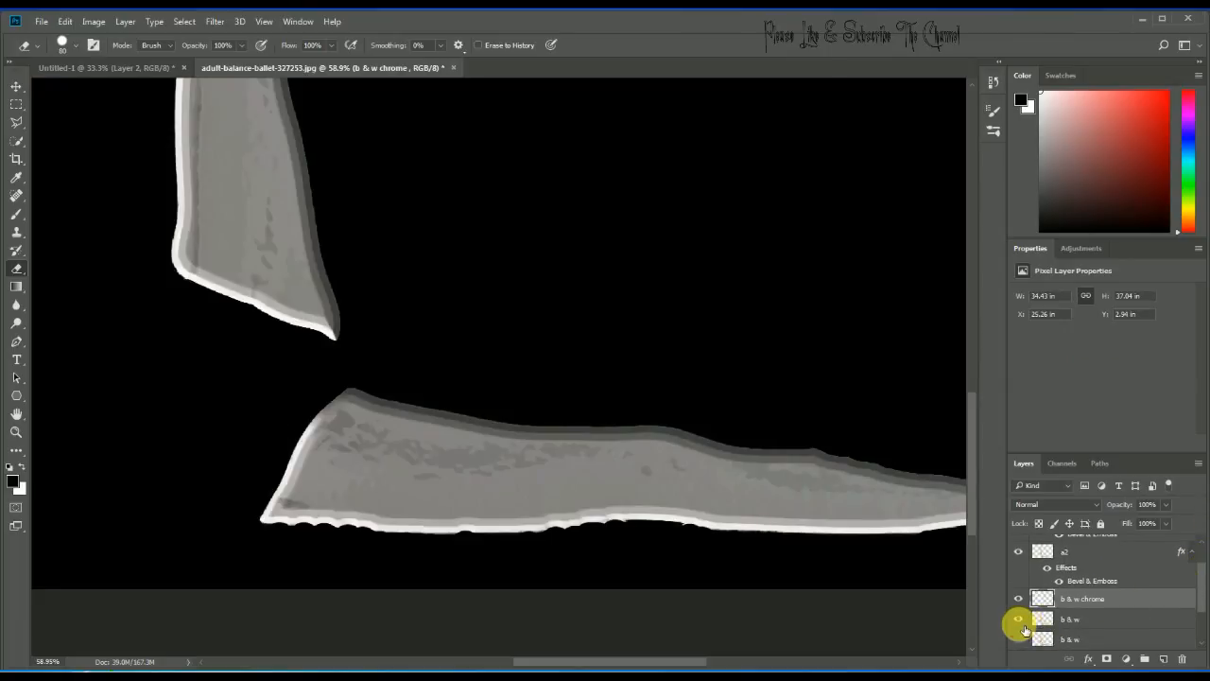
pyautogui.click(1078, 620)
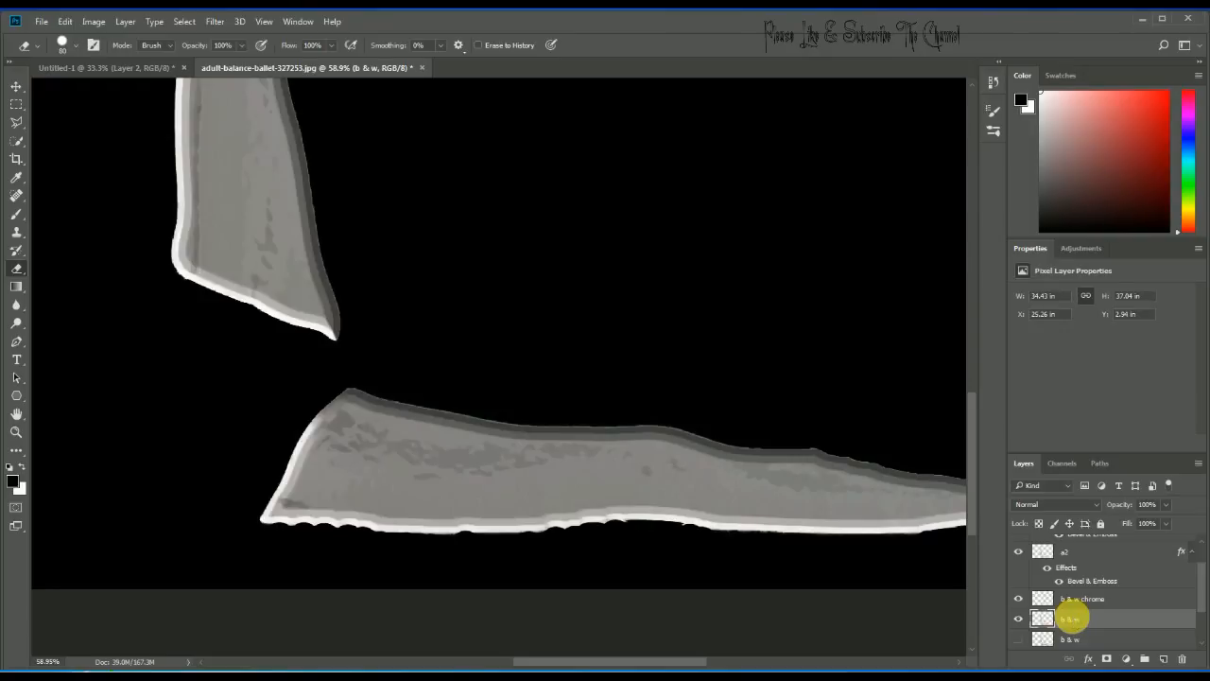
# Hide the b & w chrome, a2 and a1 layers to inspect the upper b & w layer on its own.
pyautogui.click(1018, 598)
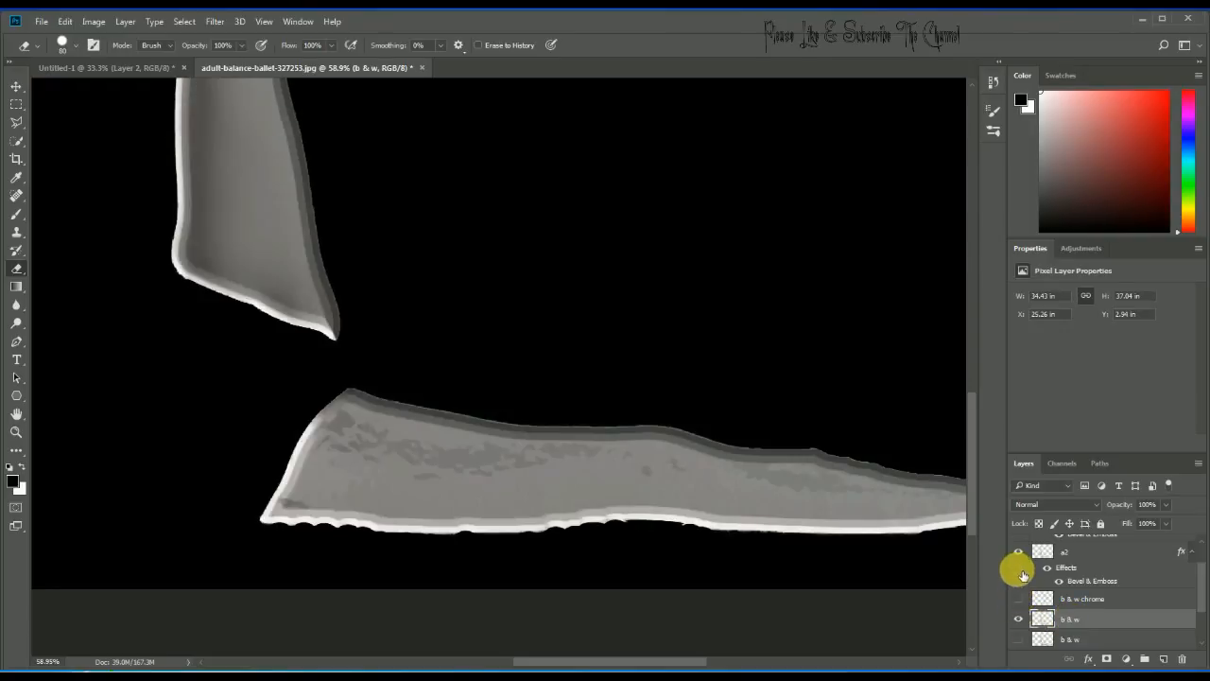
pyautogui.click(1020, 550)
pyautogui.scroll(1, 1021, 554)
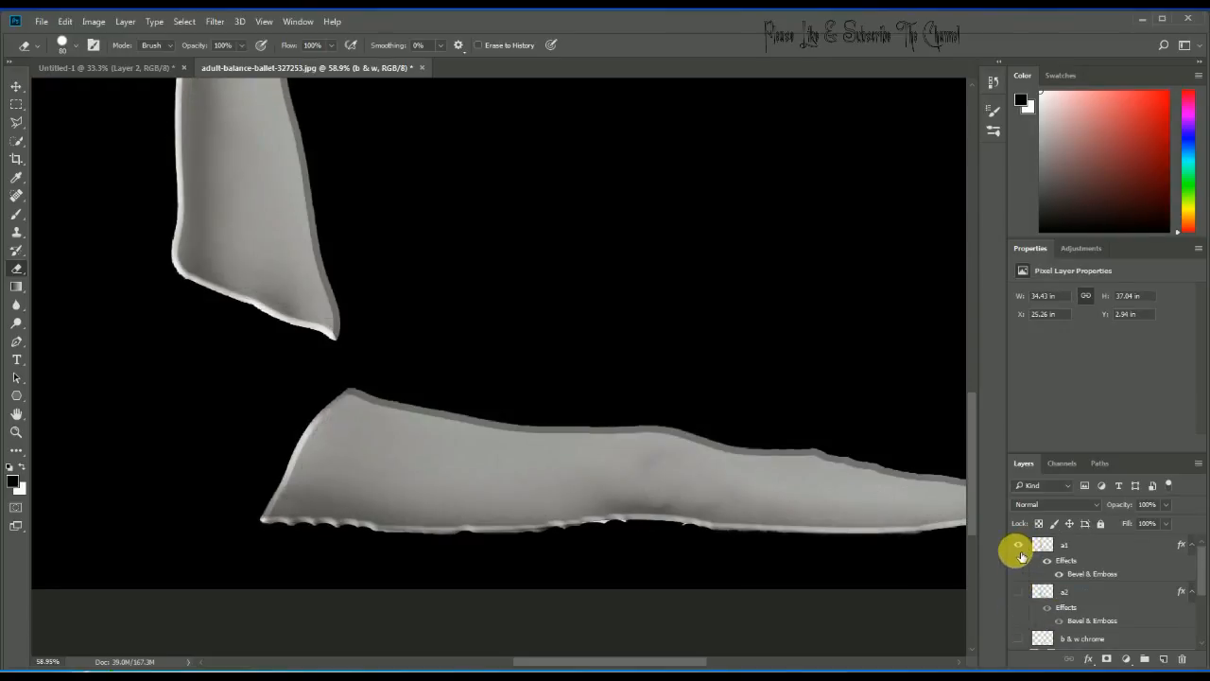
pyautogui.click(1056, 619)
pyautogui.scroll(-3, 1056, 620)
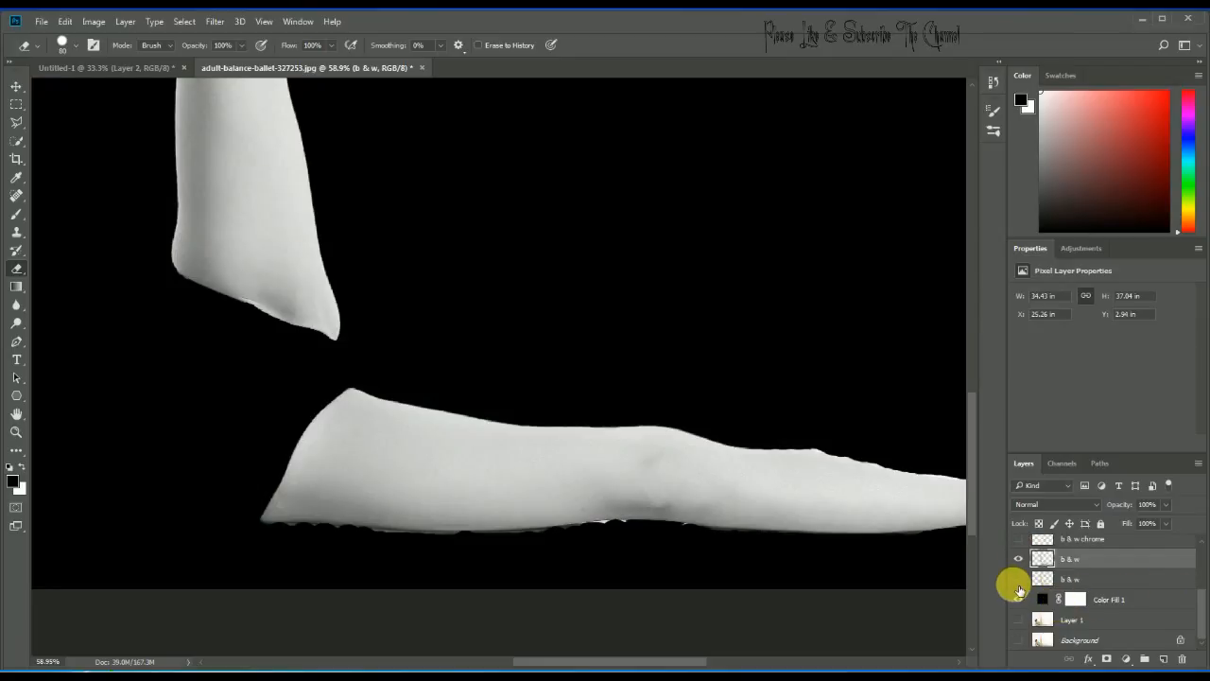
# Turn on the visibility of layer a2, the b & w chrome layer and the lower b & w layer.
pyautogui.scroll(1, 1027, 568)
pyautogui.click(1019, 585)
pyautogui.click(1018, 540)
pyautogui.click(1046, 556)
pyautogui.scroll(-2, 1194, 578)
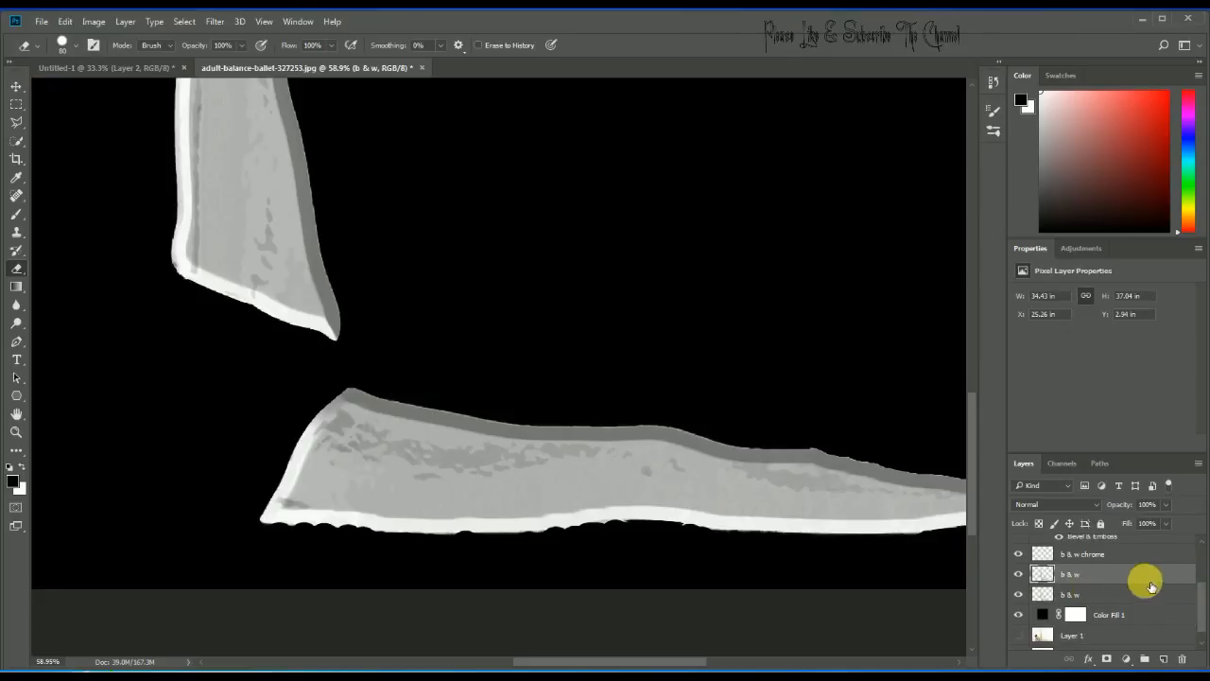
# Select layers a1, a2, b & w chrome and the upper b & w, hiding the lower b & w layer and showing a1.
pyautogui.scroll(2, 1125, 575)
pyautogui.keyDown('ctrl'); pyautogui.click(1101, 601); pyautogui.keyUp('ctrl')
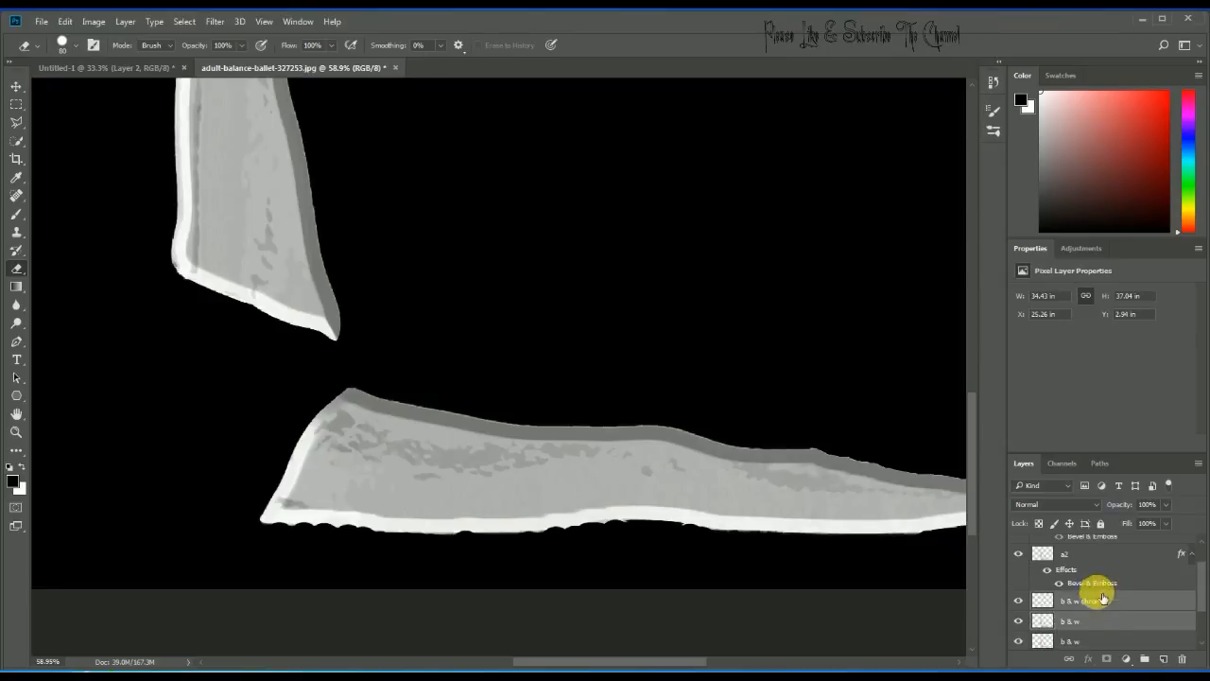
pyautogui.keyDown('ctrl'); pyautogui.click(1088, 556); pyautogui.keyUp('ctrl')
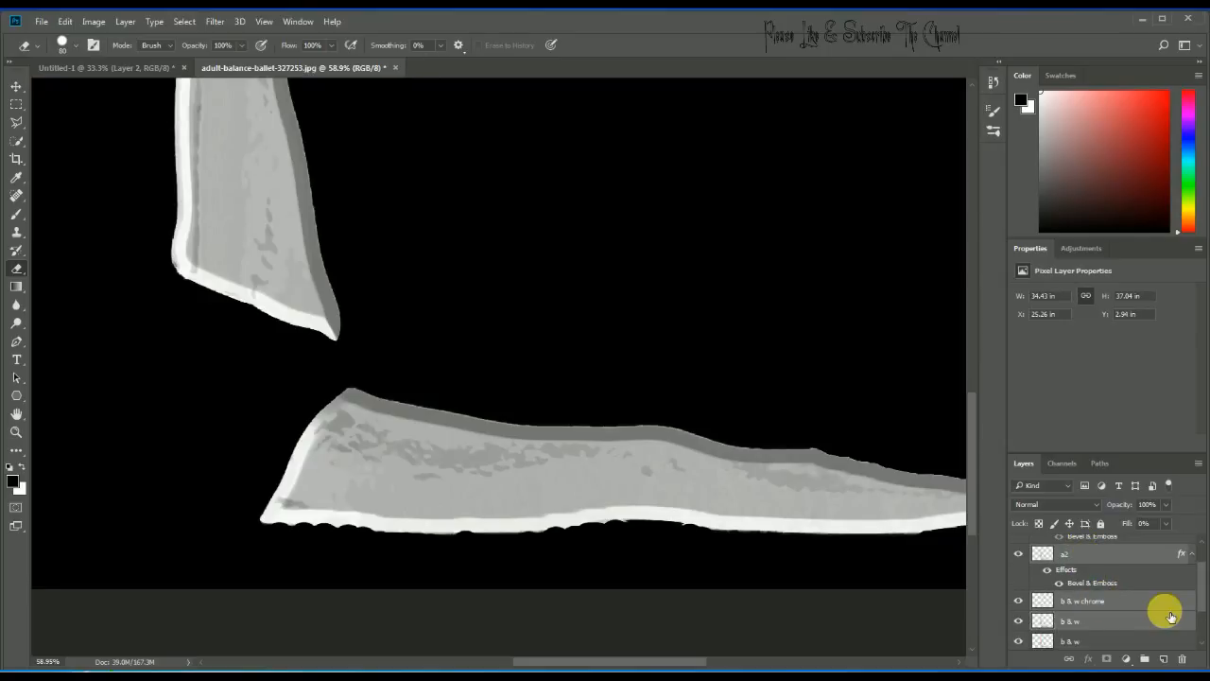
pyautogui.scroll(-2, 1165, 614)
pyautogui.click(1019, 595)
pyautogui.scroll(-1, 1157, 630)
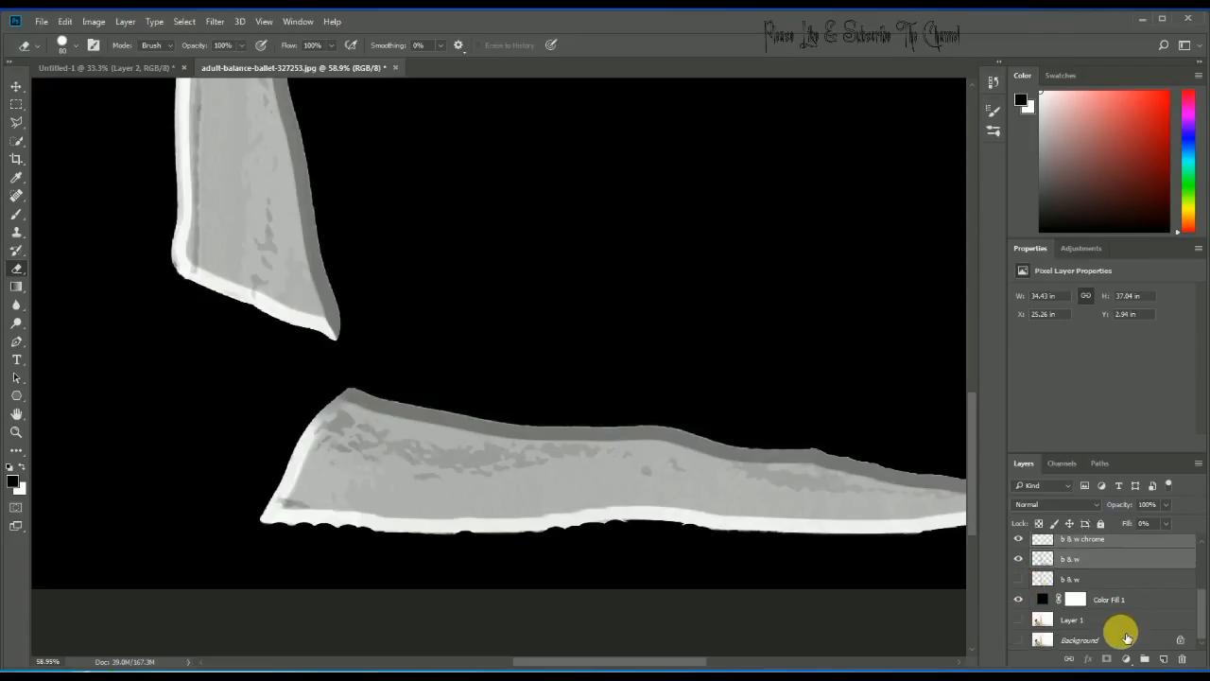
pyautogui.scroll(3, 1101, 640)
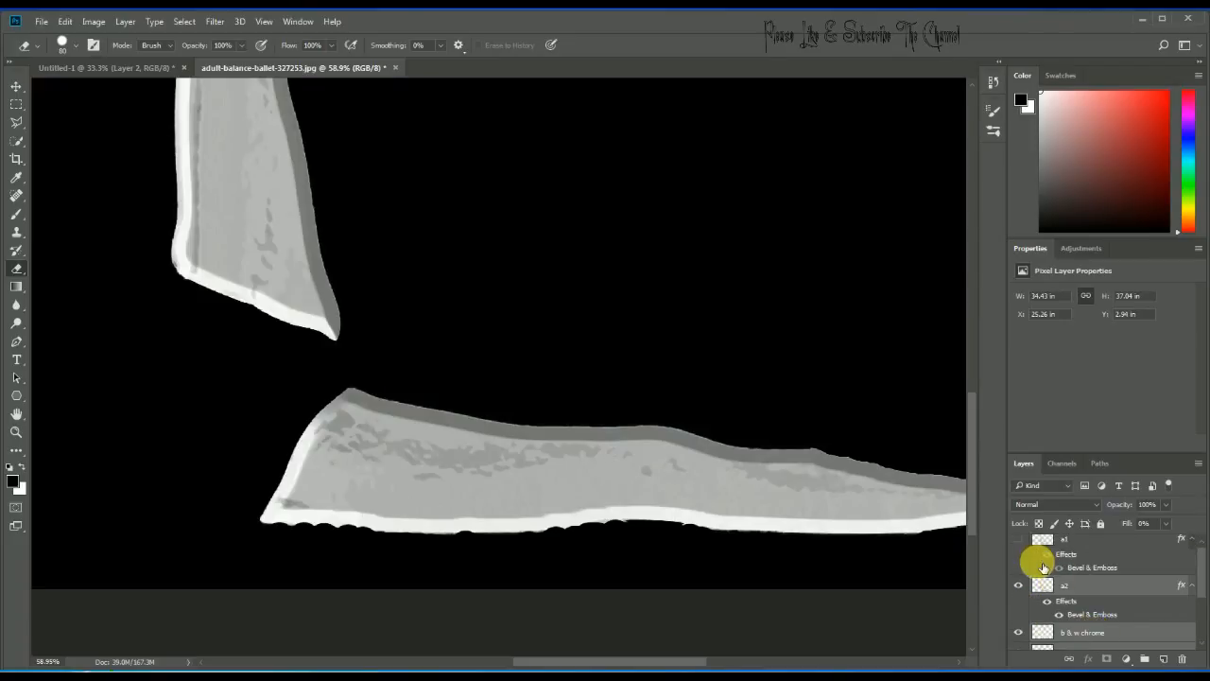
pyautogui.click(1021, 541)
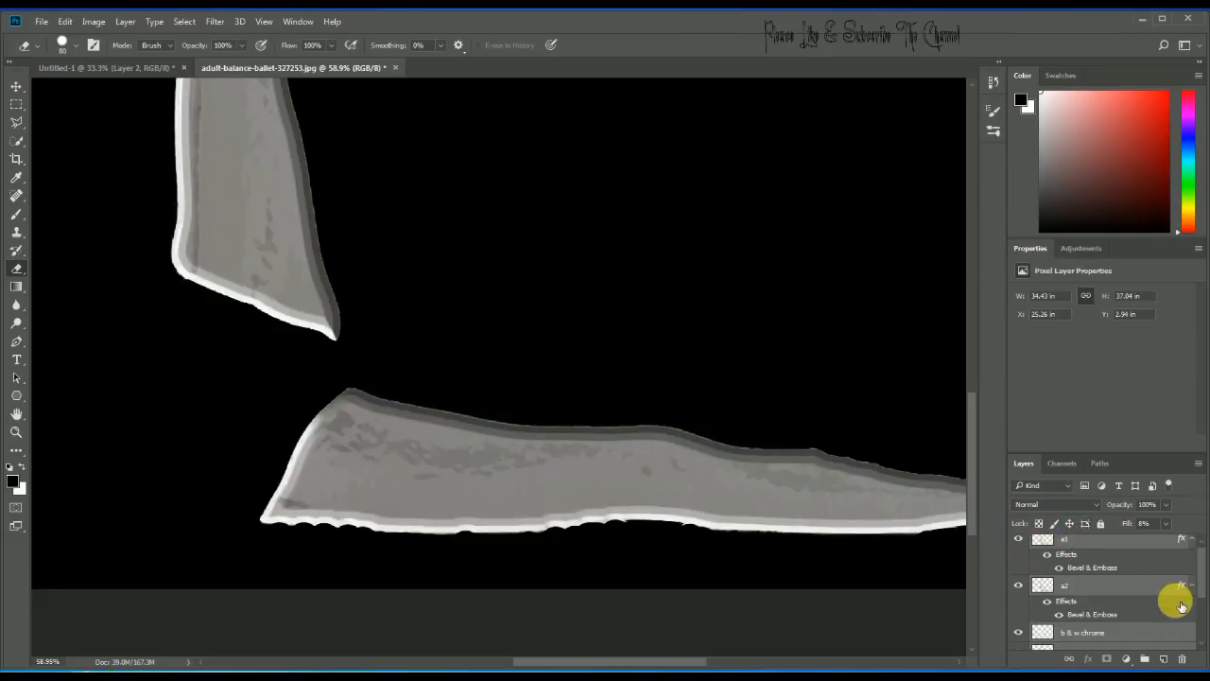
# Stamp all visible layers into a new merged layer above a1.
pyautogui.scroll(-1, 1182, 603)
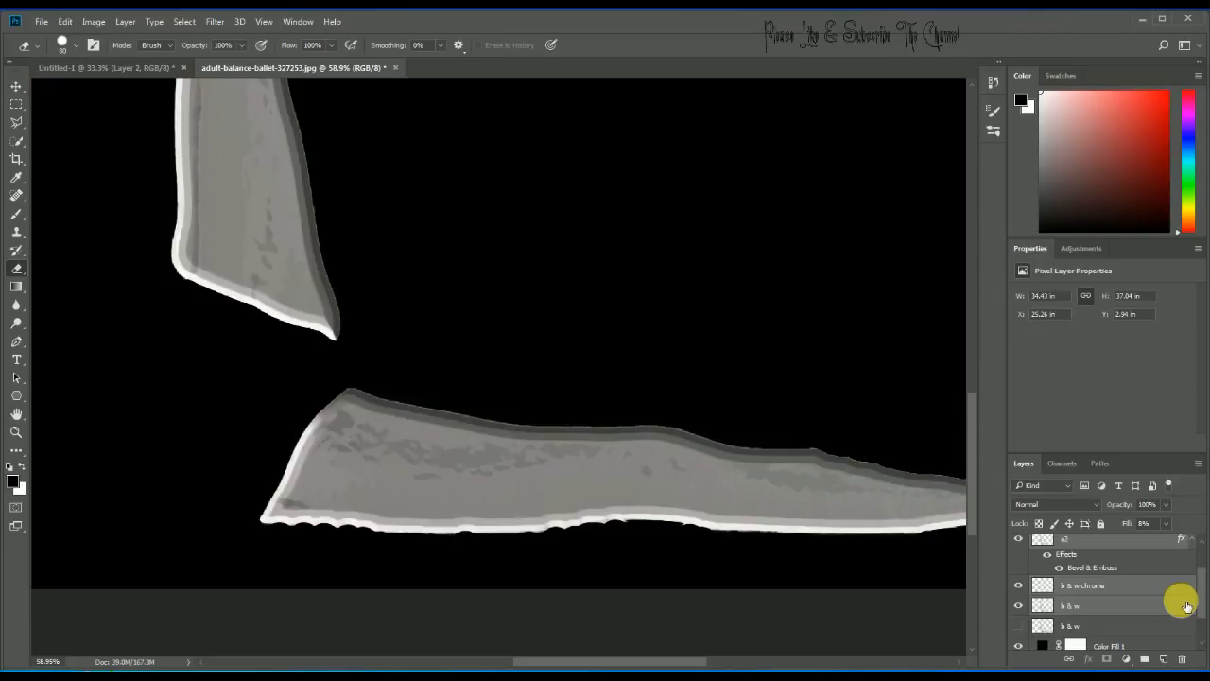
pyautogui.hotkey('ctrl', 'alt', 'shift', 'e')
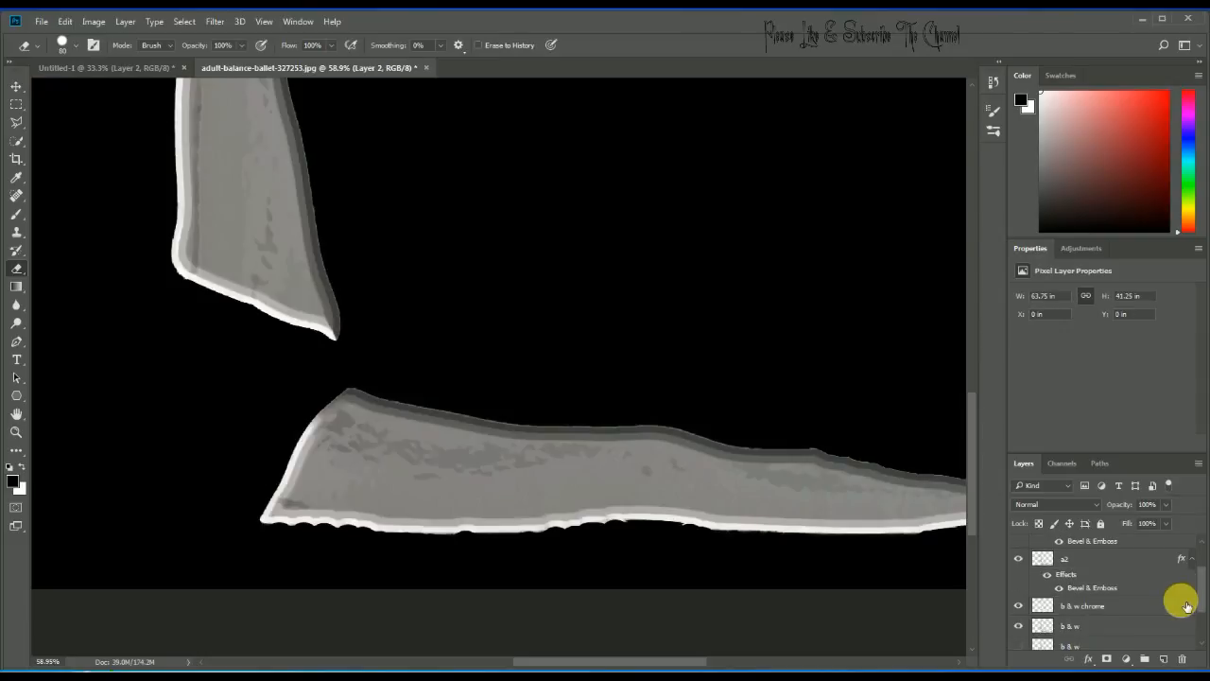
pyautogui.scroll(2, 1189, 575)
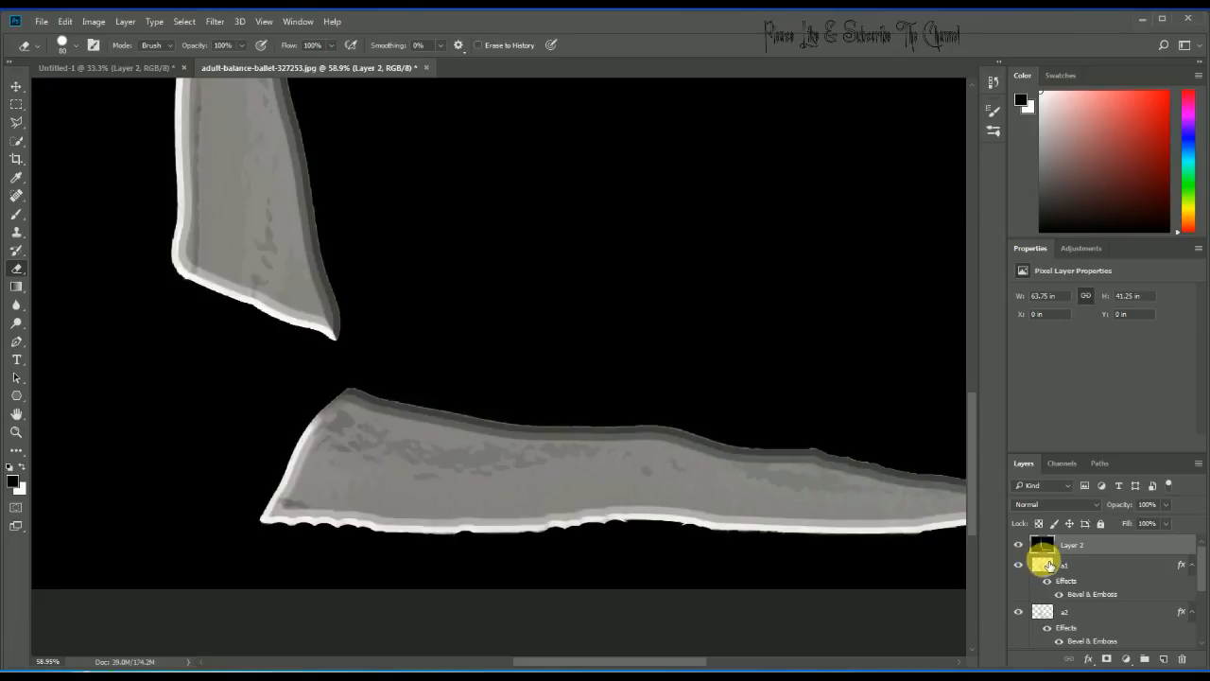
pyautogui.scroll(-3, 1050, 609)
pyautogui.scroll(3, 1049, 610)
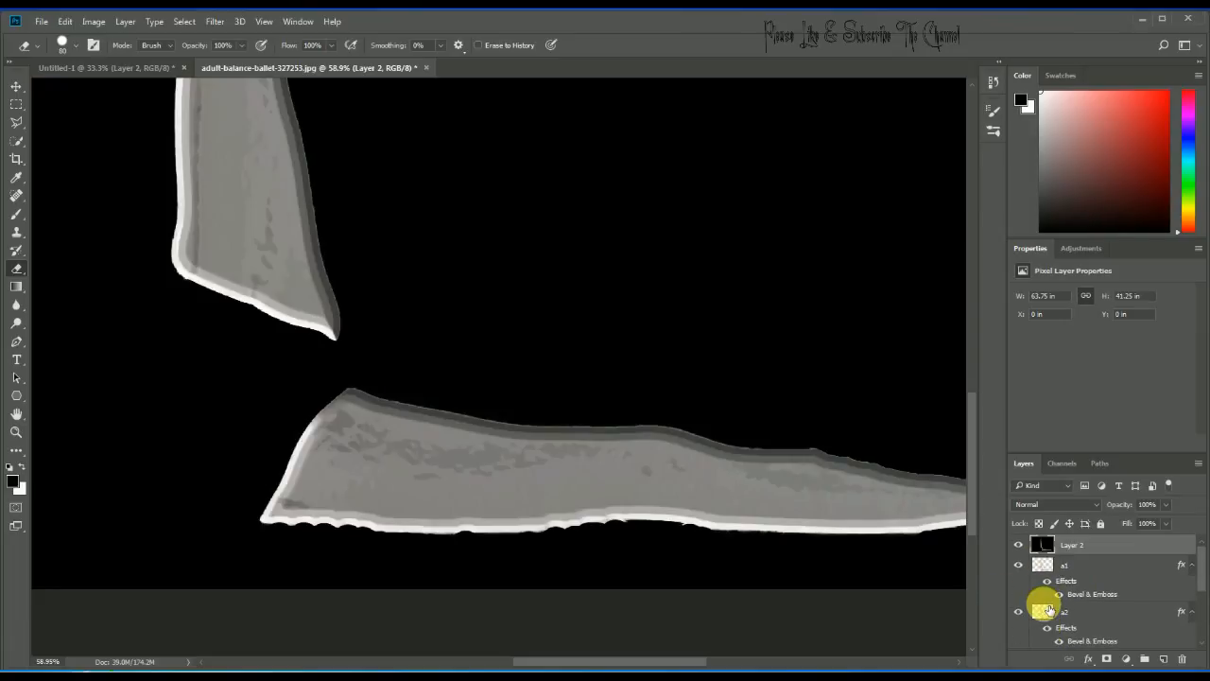
# Group layers a1, a2, b & w chrome and the upper b & w layer beneath the merged layer.
pyautogui.click(1076, 565)
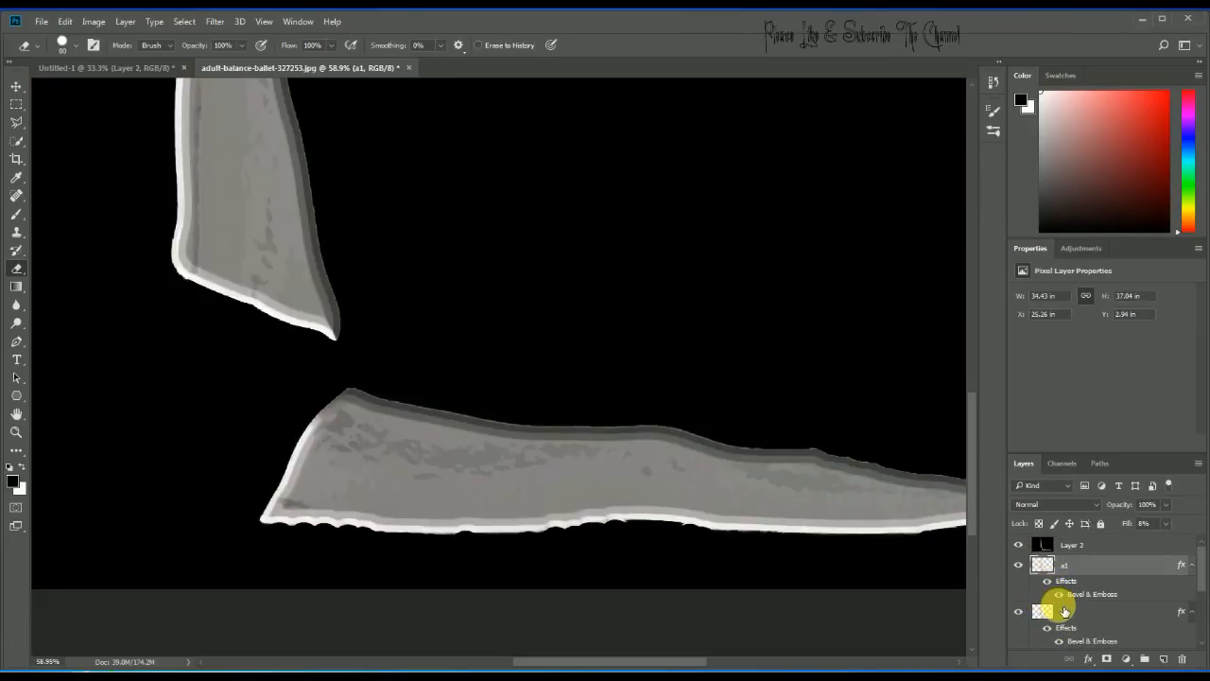
pyautogui.scroll(-2, 1064, 615)
pyautogui.keyDown('shift'); pyautogui.click(1084, 624); pyautogui.keyUp('shift')
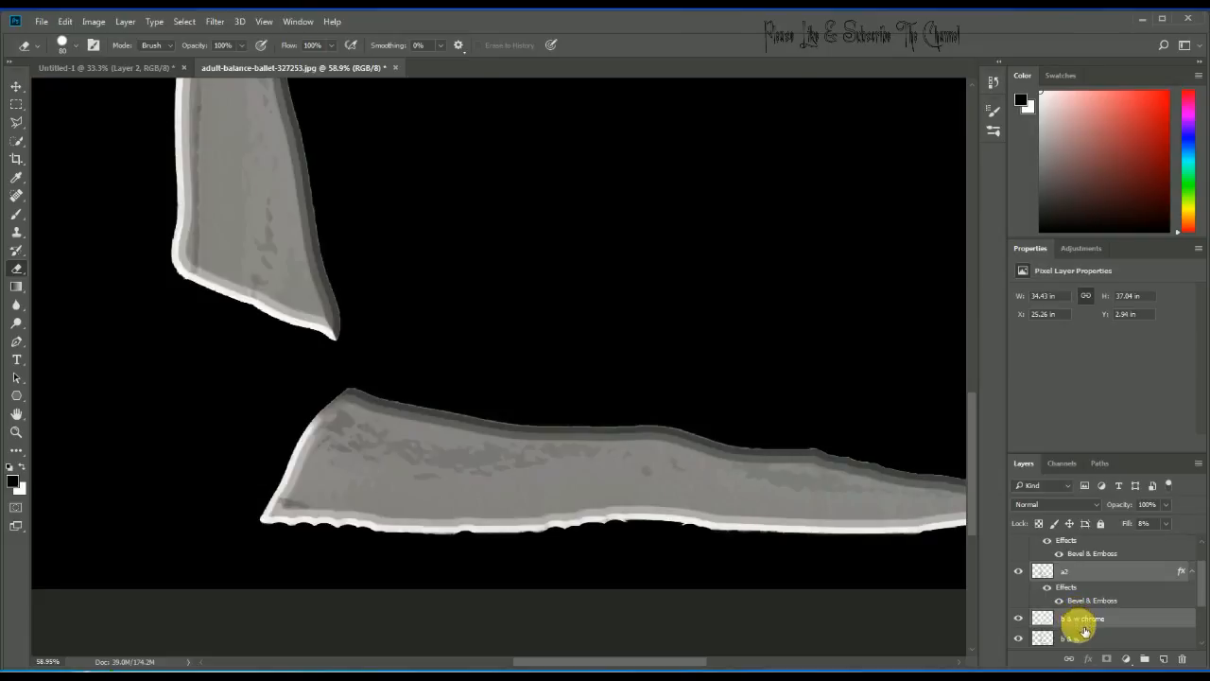
pyautogui.scroll(-1, 1084, 631)
pyautogui.keyDown('shift'); pyautogui.click(1085, 620); pyautogui.keyUp('shift')
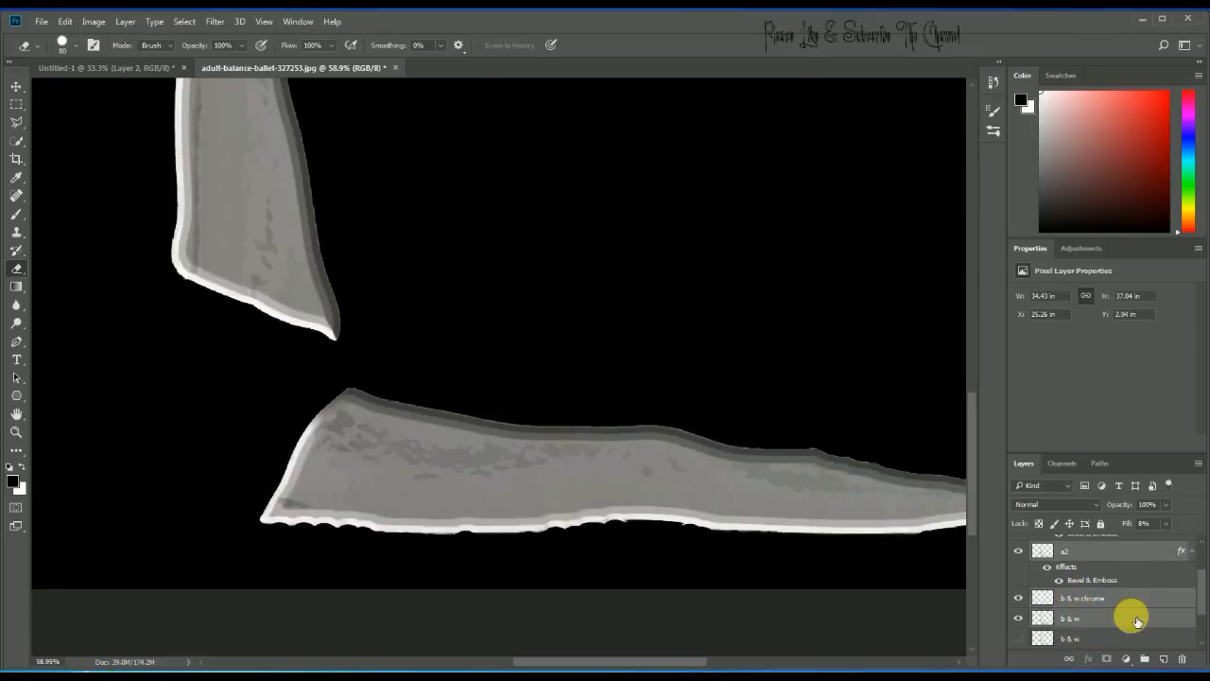
pyautogui.hotkey('ctrl', 'g')
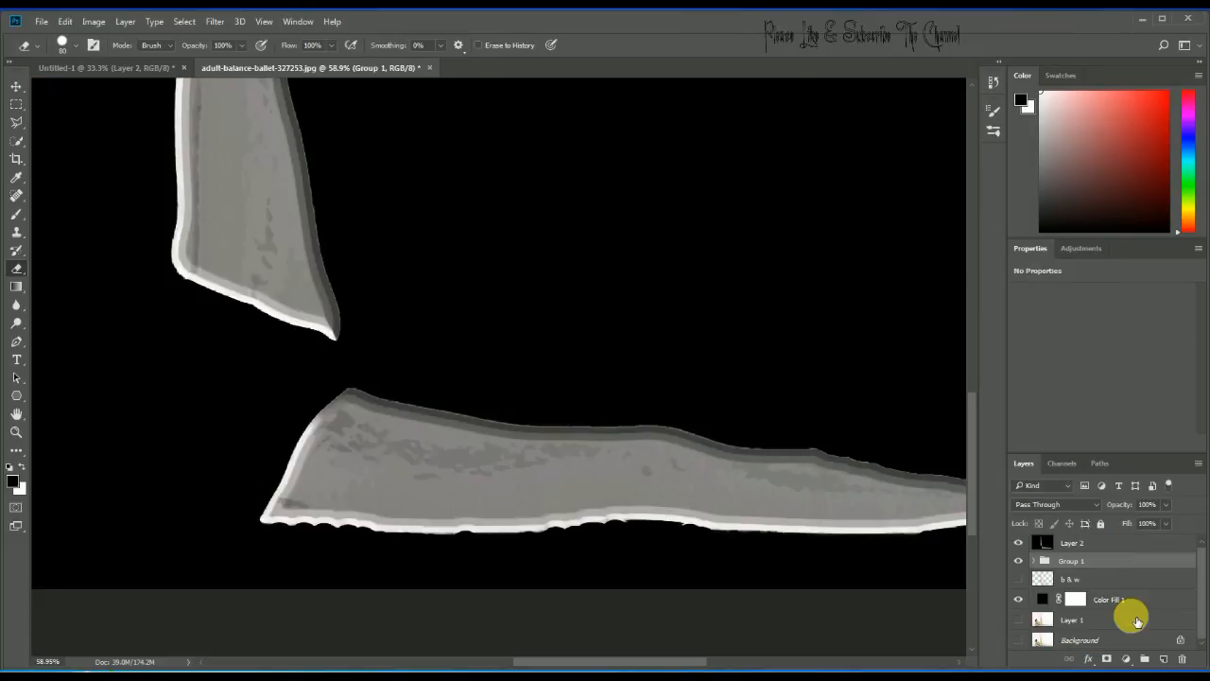
# Rename the new layer group as preparation purpose.
pyautogui.doubleClick(1072, 561)
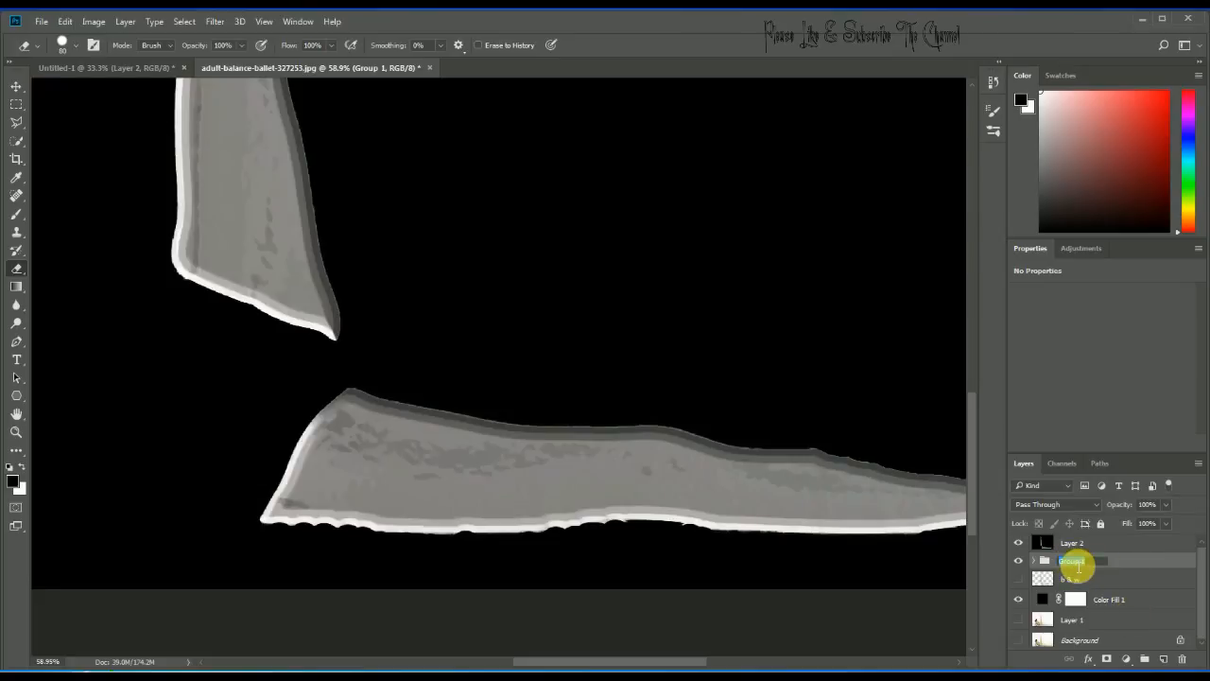
pyautogui.write('preparation purpo')
pyautogui.write('se')
pyautogui.press('Return')
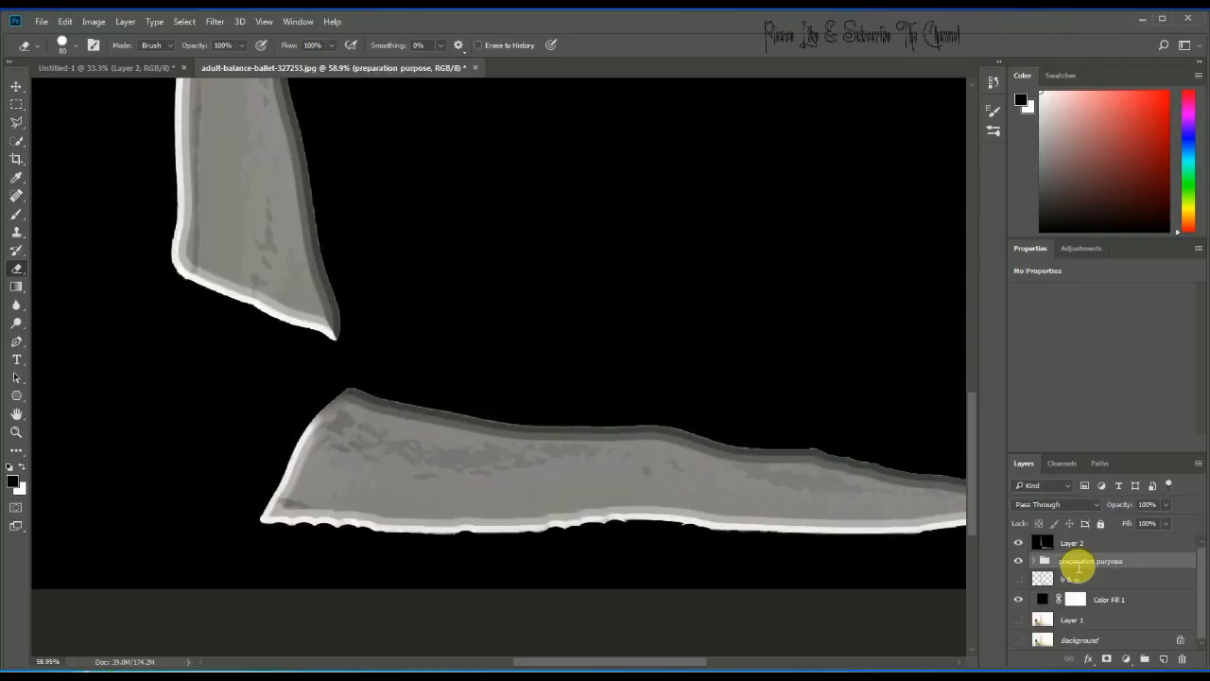
# Hide the layer group, Color Fill 1 and Layer 2, and turn on the visibility of Layer 1.
pyautogui.click(1019, 561)
pyautogui.scroll(8, 586, 459)
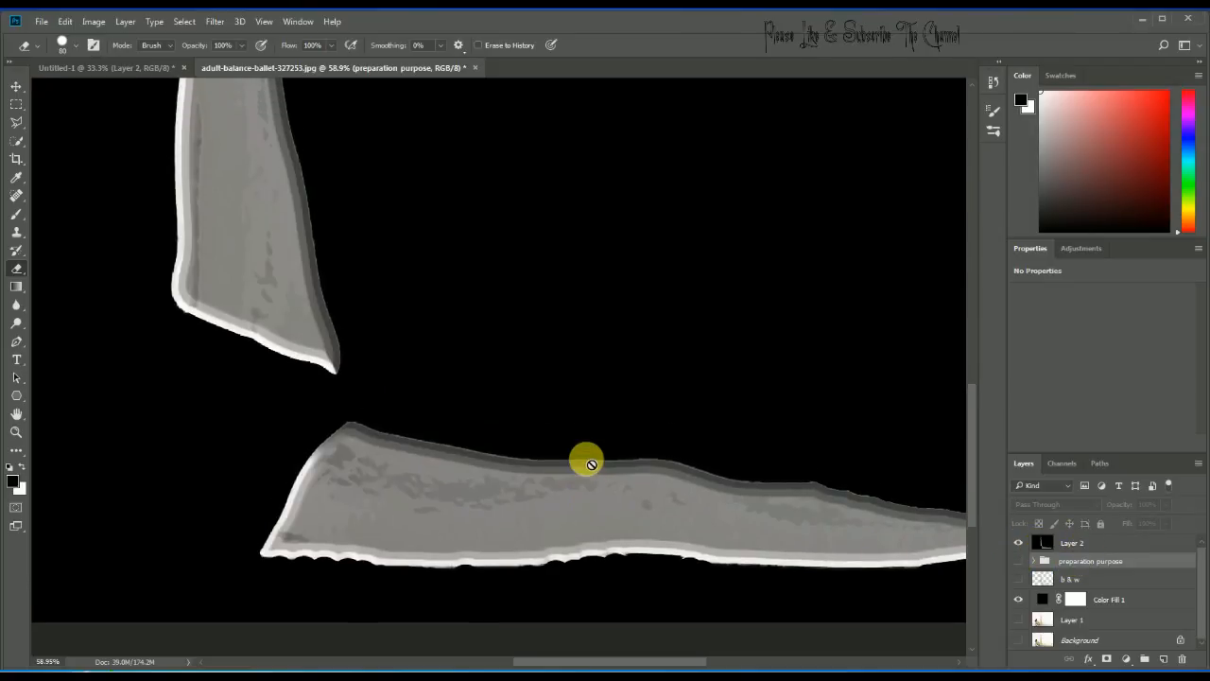
pyautogui.scroll(5, 195, 475)
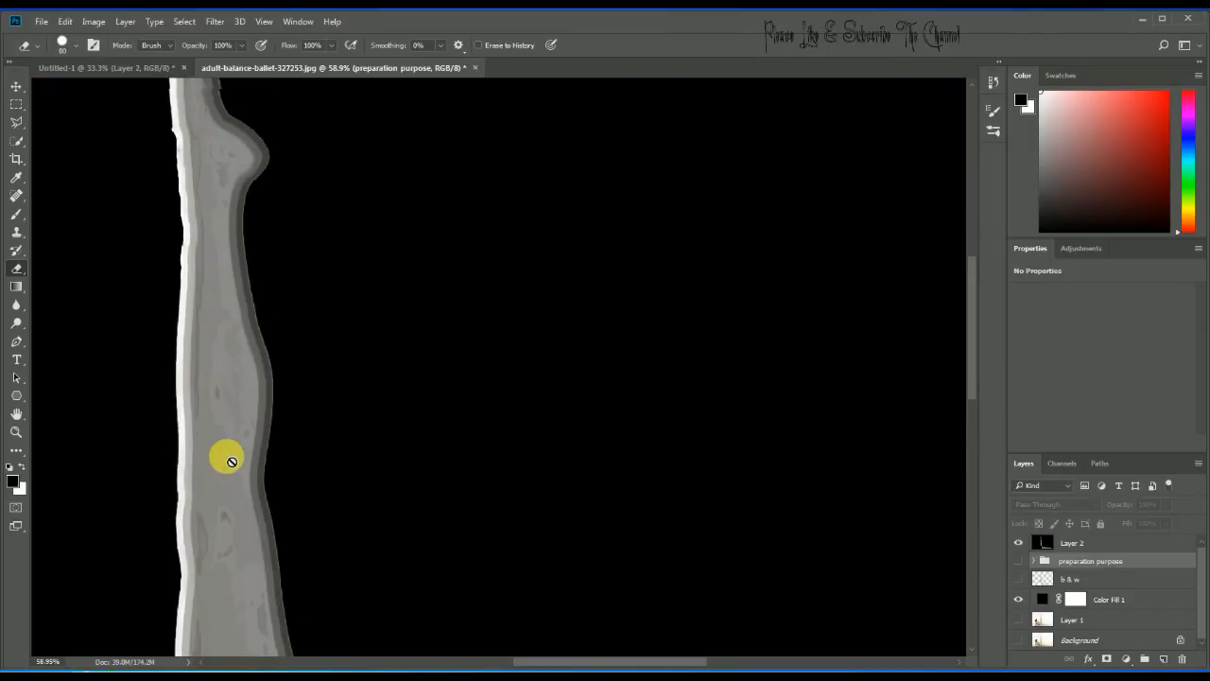
pyautogui.scroll(-8, 231, 461)
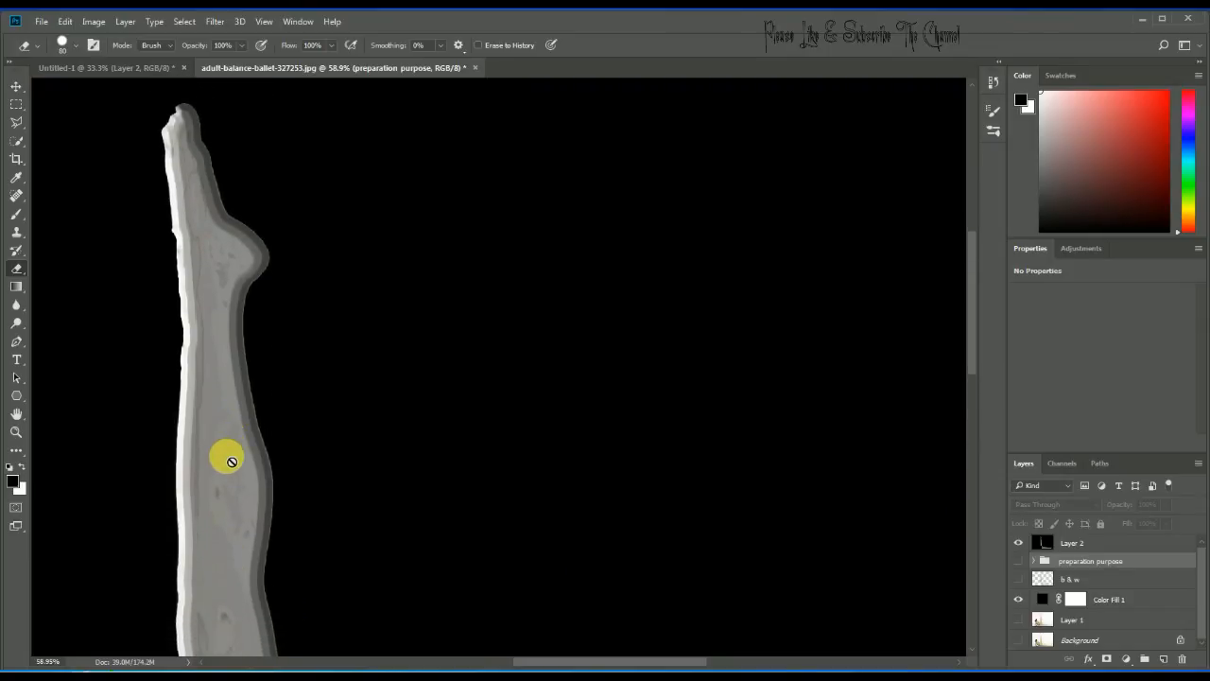
pyautogui.scroll(-5, 234, 463)
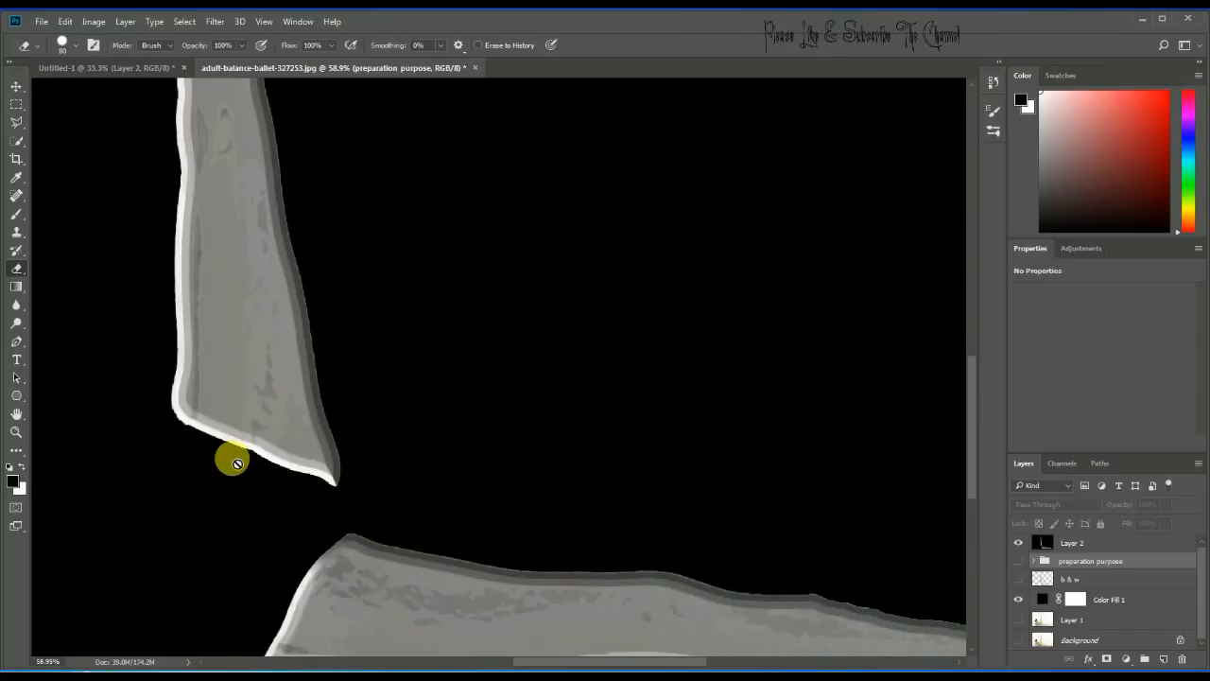
pyautogui.scroll(-3, 236, 464)
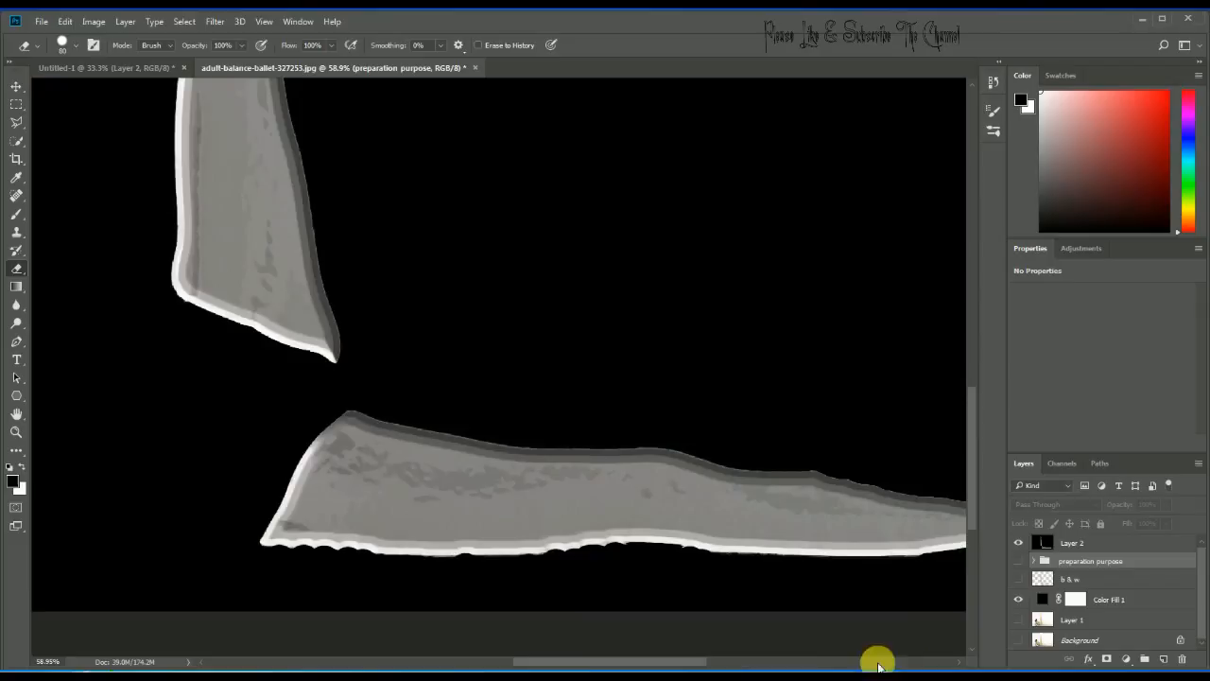
pyautogui.moveTo(670, 662)
pyautogui.mouseDown()
pyautogui.moveTo(748, 662)
pyautogui.moveTo(690, 662)
pyautogui.mouseUp()
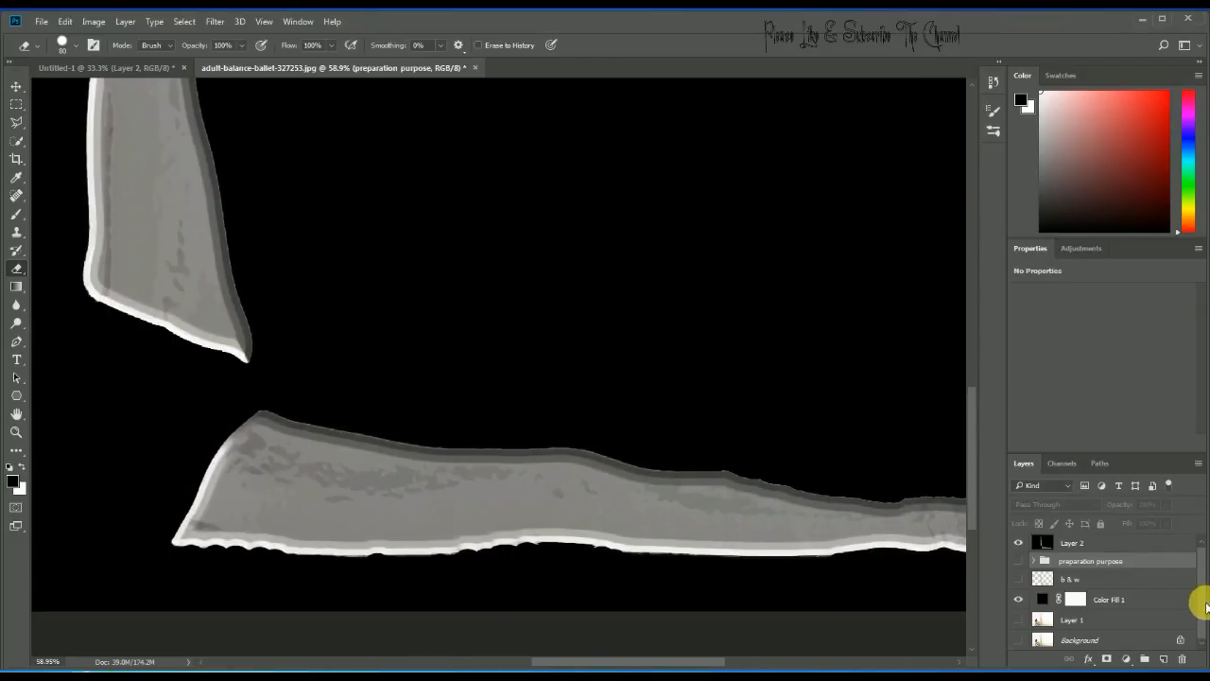
pyautogui.click(1018, 598)
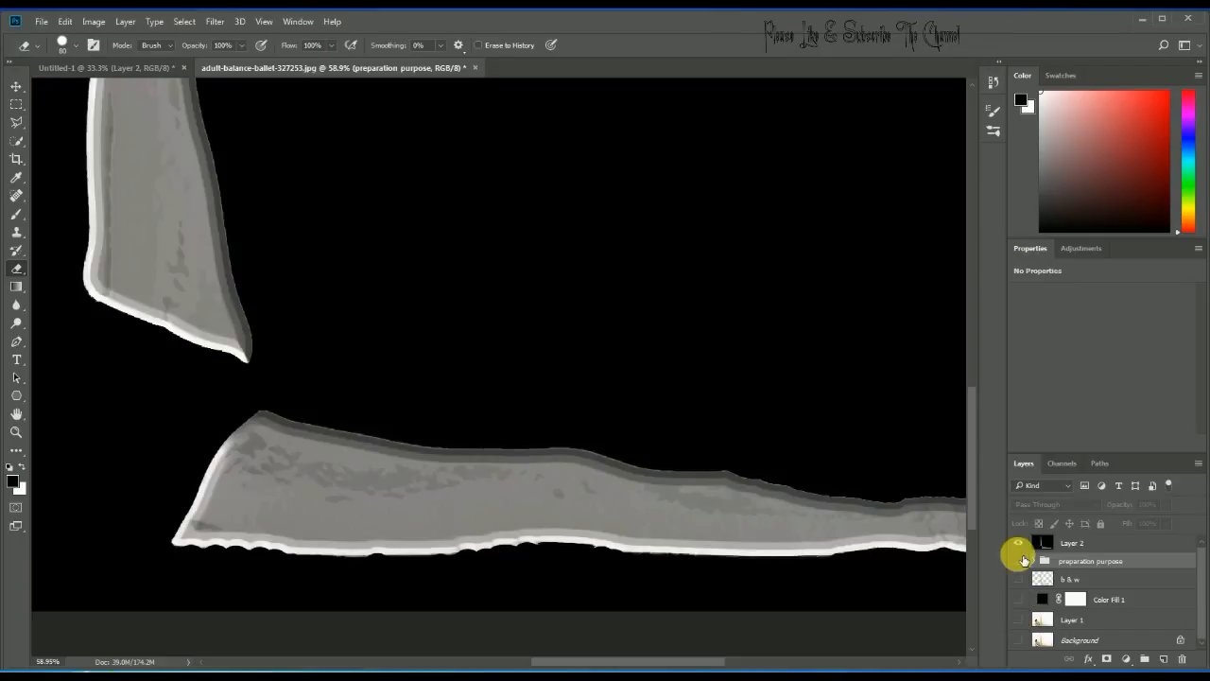
pyautogui.click(1023, 560)
pyautogui.click(1018, 620)
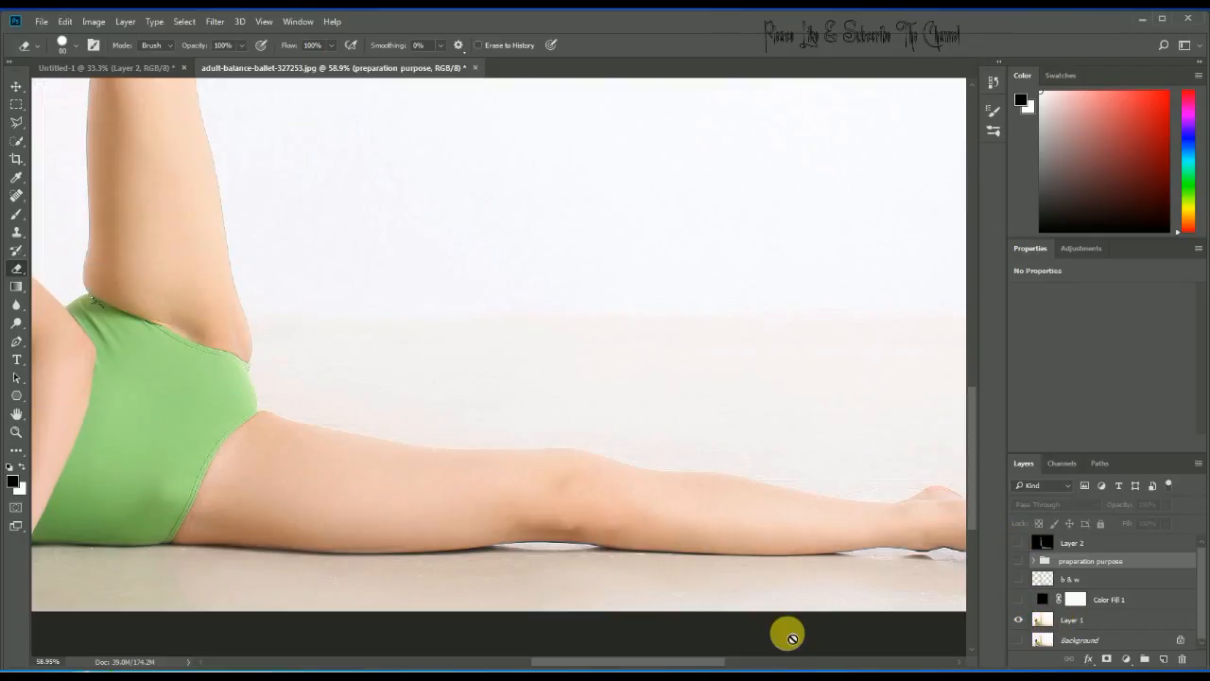
# Select both of the woman's bare legs on Layer 1 with the Quick Selection tool, from the feet to the swimsuit edges.
pyautogui.moveTo(706, 661); pyautogui.dragTo(640, 661)
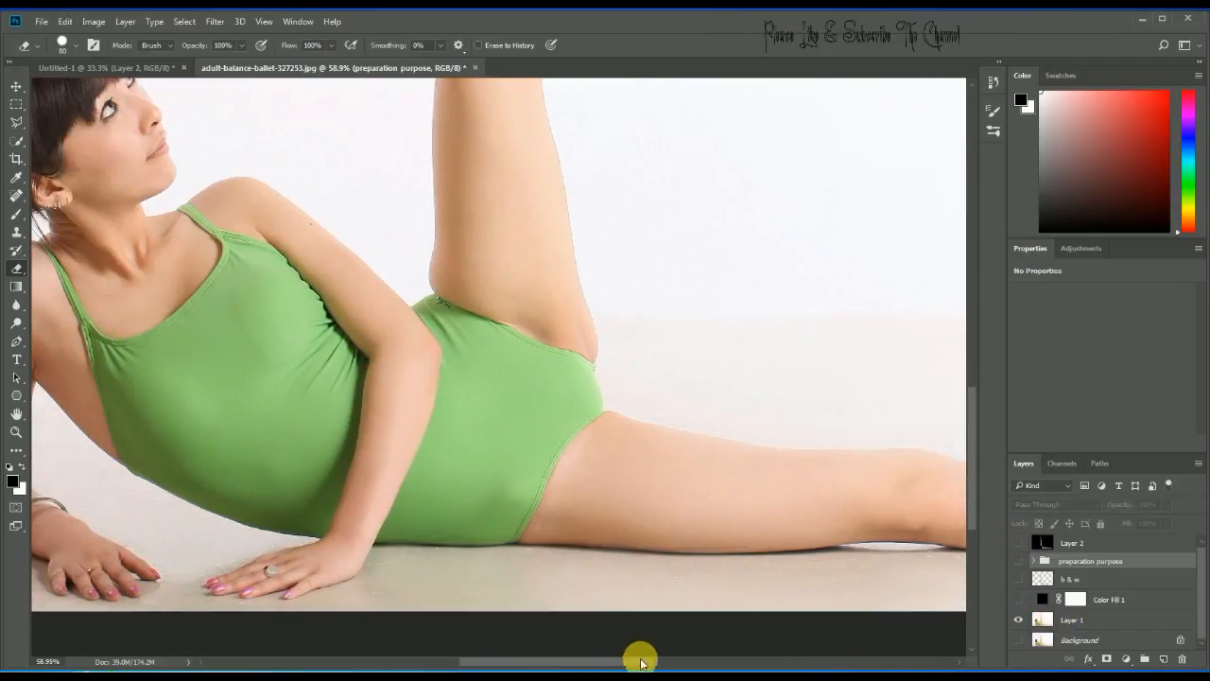
pyautogui.scroll(2, 849, 452)
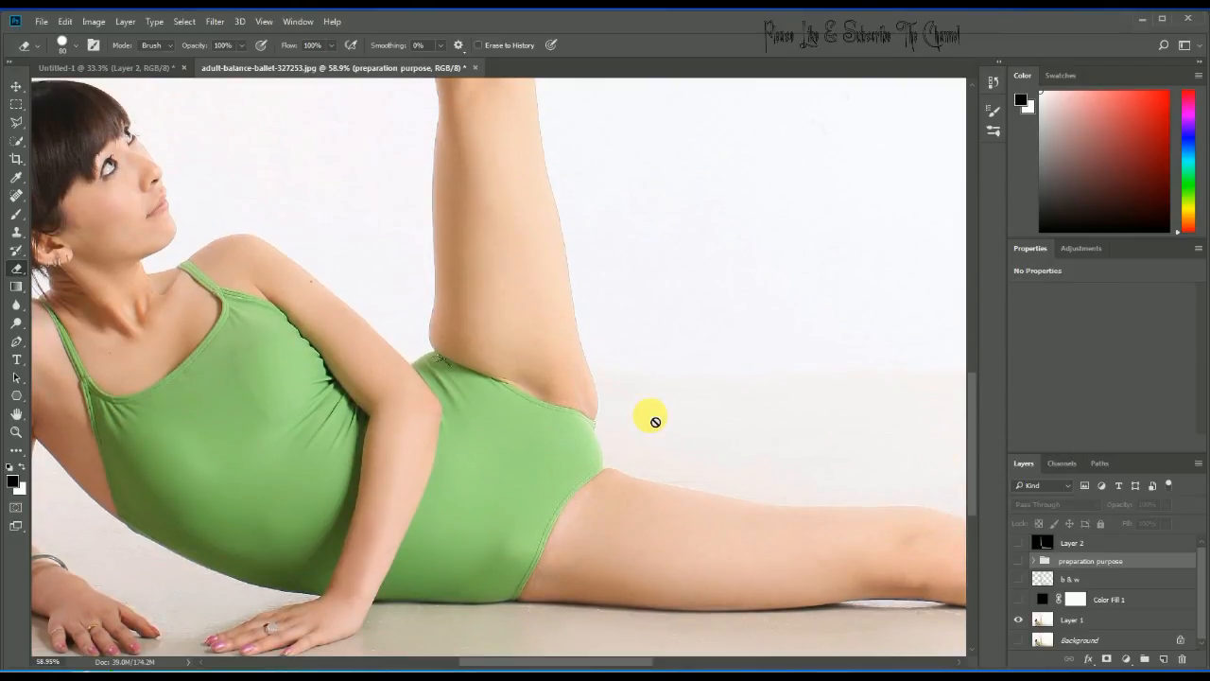
pyautogui.press('z')
pyautogui.keyDown('alt'); pyautogui.click(655, 421); pyautogui.keyUp('alt')
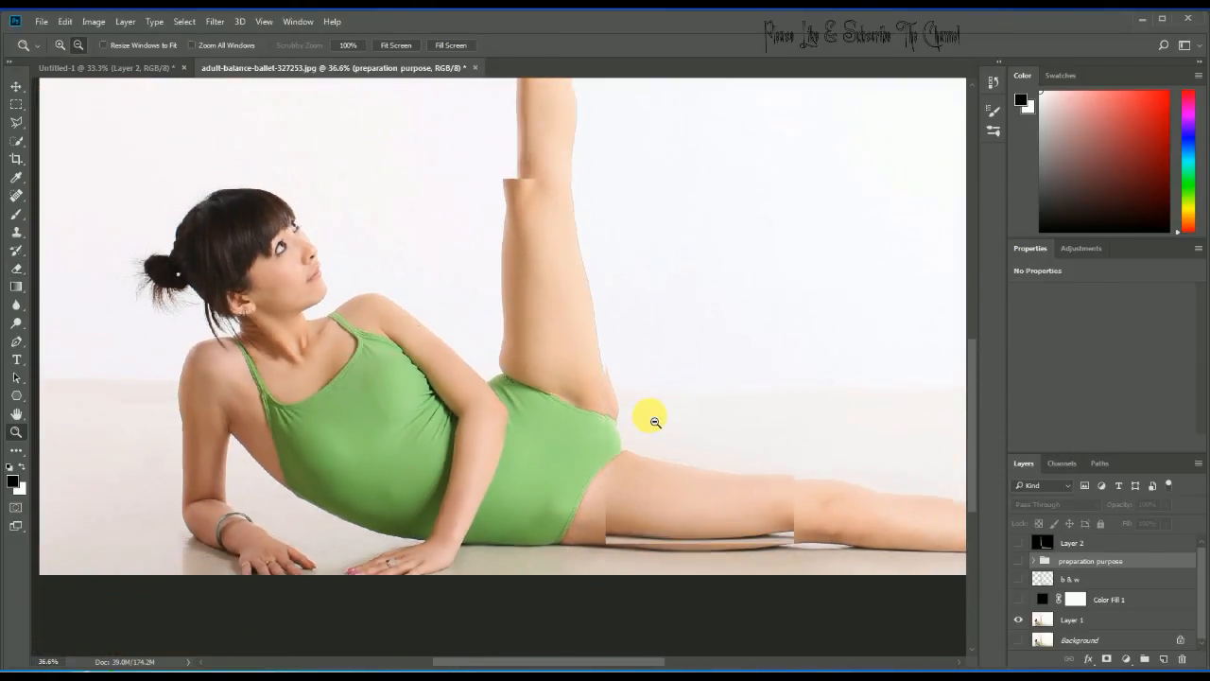
pyautogui.keyDown('alt'); pyautogui.click(655, 422); pyautogui.keyUp('alt')
pyautogui.moveTo(541, 660); pyautogui.dragTo(586, 660)
pyautogui.moveTo(977, 372); pyautogui.dragTo(974, 337)
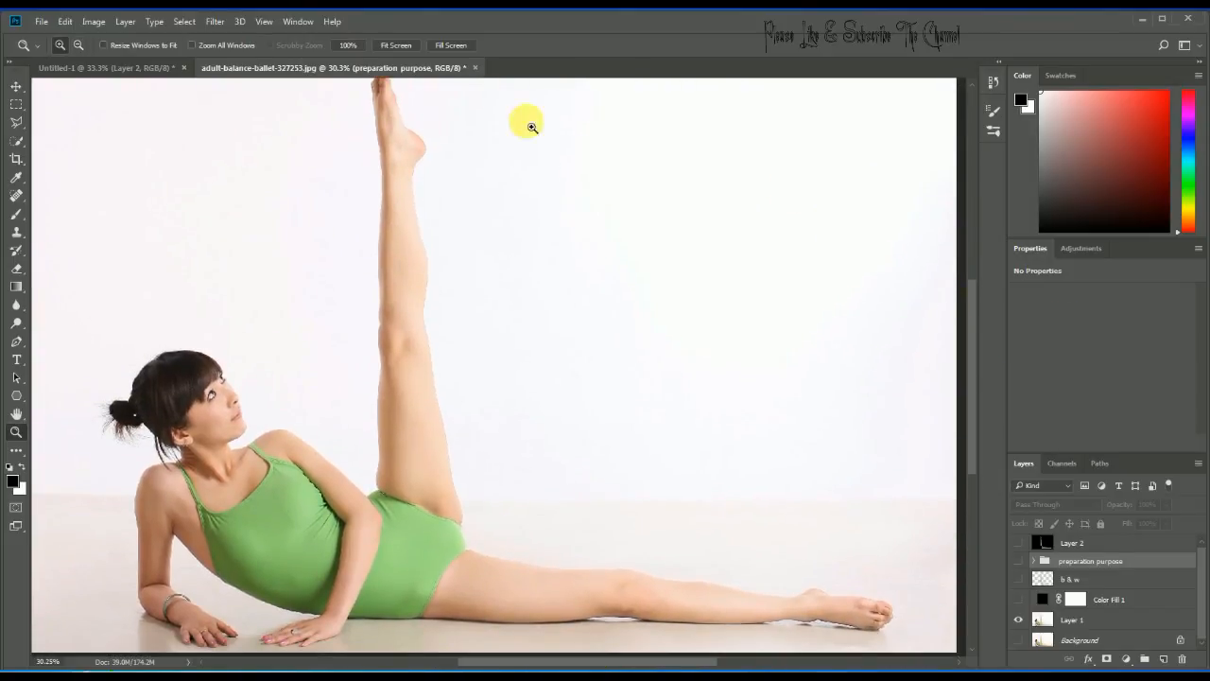
pyautogui.click(17, 145)
pyautogui.scroll(1, 416, 170)
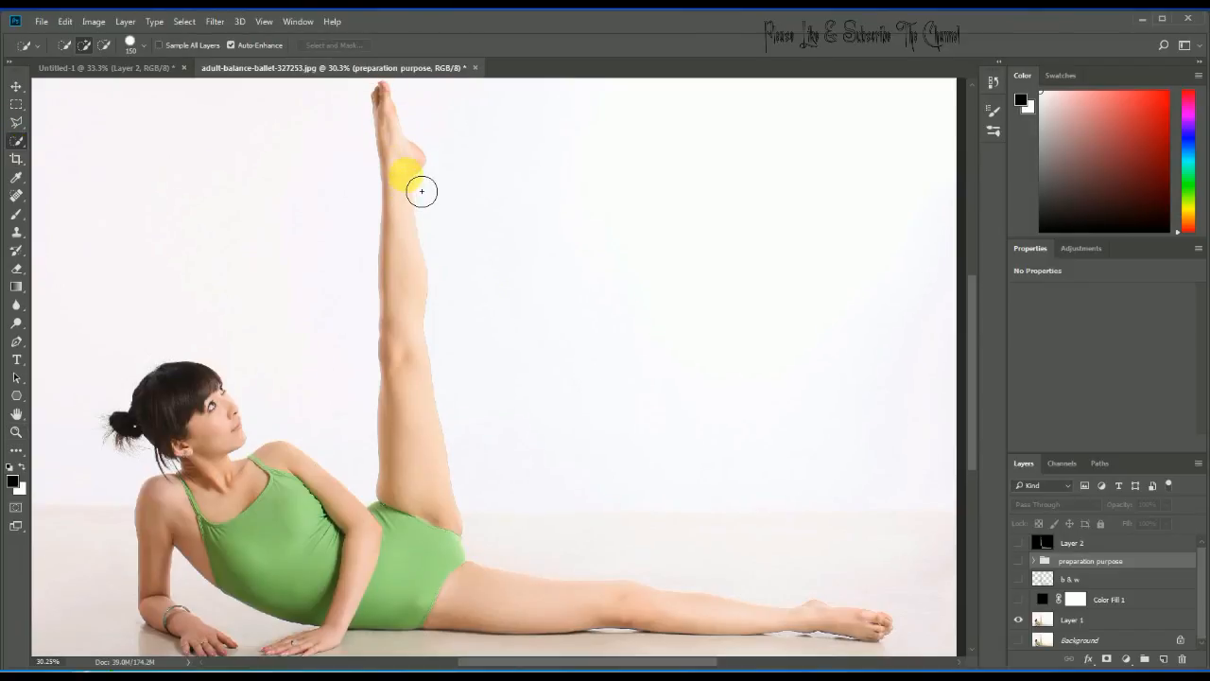
pyautogui.scroll(1, 396, 125)
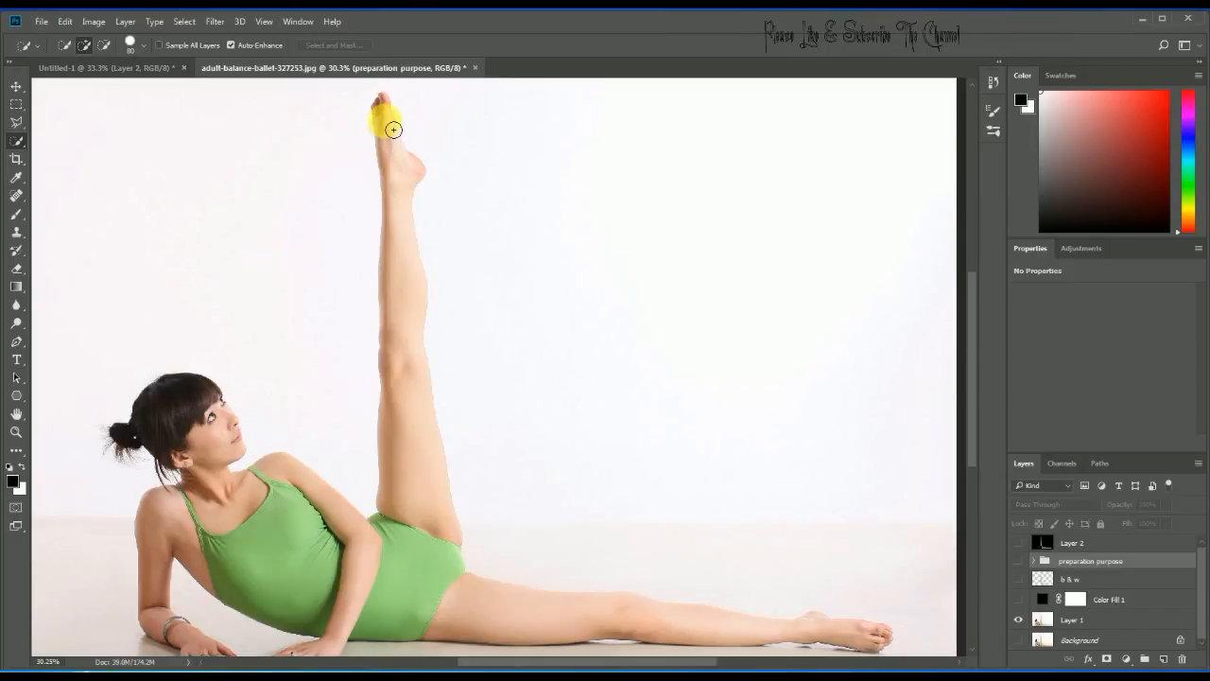
pyautogui.moveTo(381, 113)
pyautogui.mouseDown()
pyautogui.moveTo(397, 165)
pyautogui.moveTo(399, 407)
pyautogui.moveTo(421, 527)
pyautogui.mouseUp()
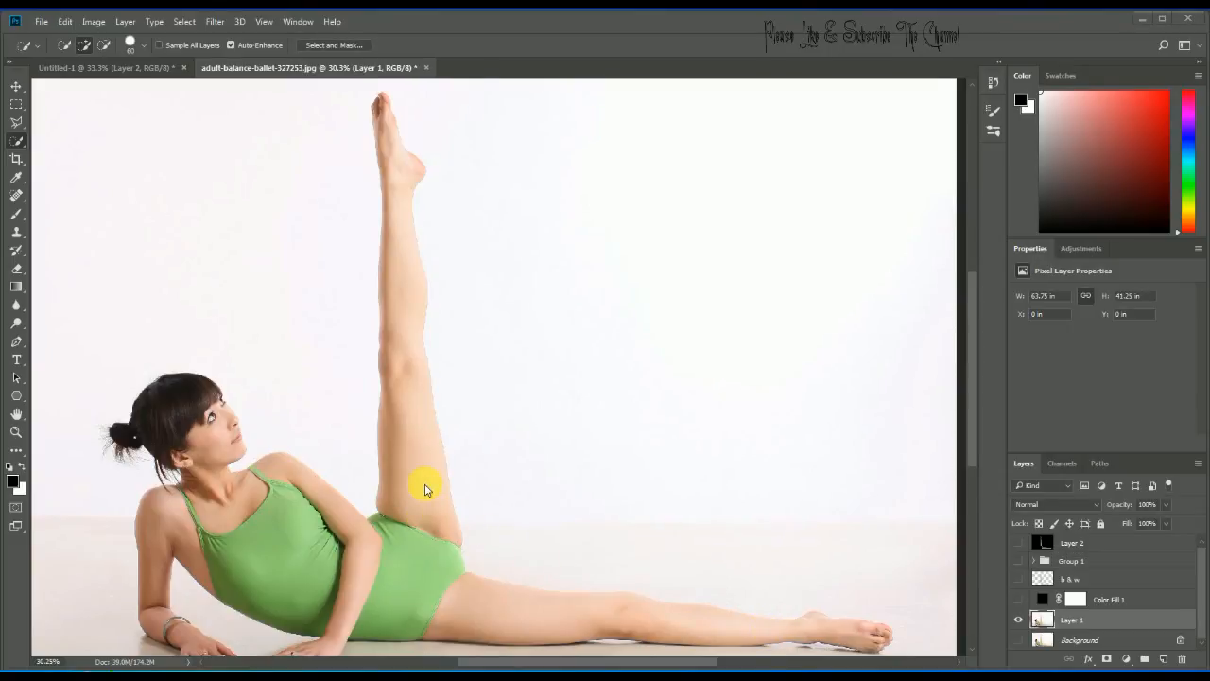
pyautogui.click(425, 487)
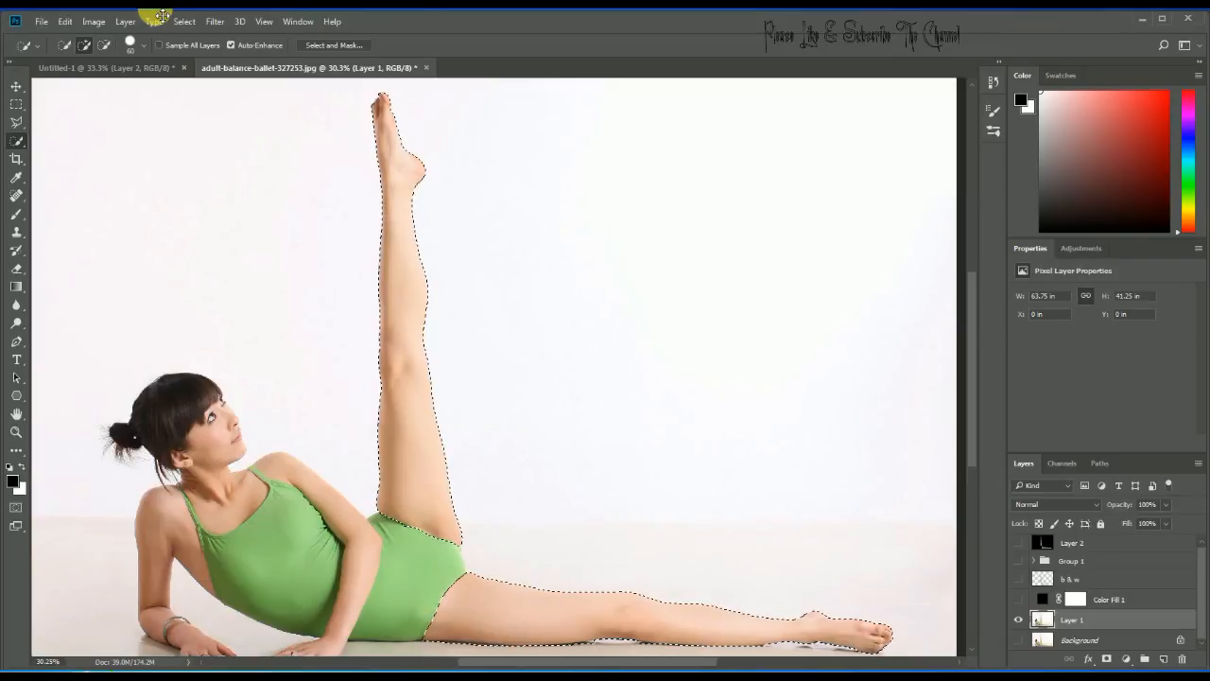
# Fill the leg selection on Layer 1 with Content-Aware contents in Normal mode at 100% opacity and deselect.
pyautogui.hotkey('shift', 'F5')
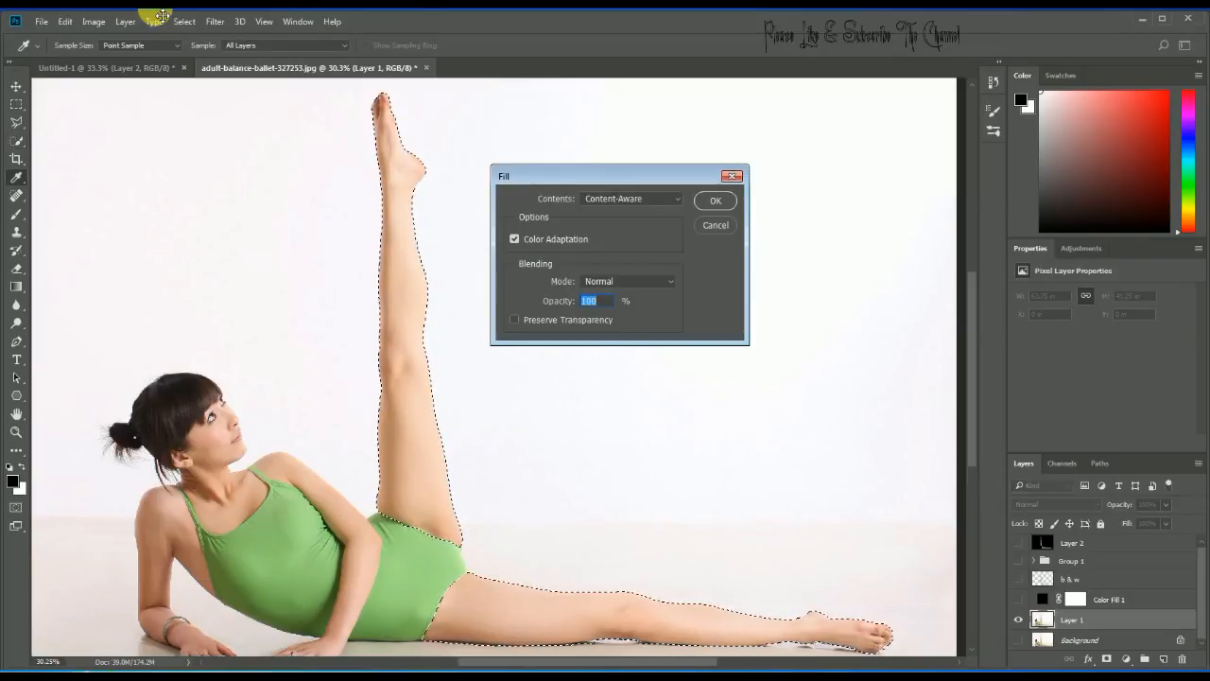
pyautogui.click(665, 200)
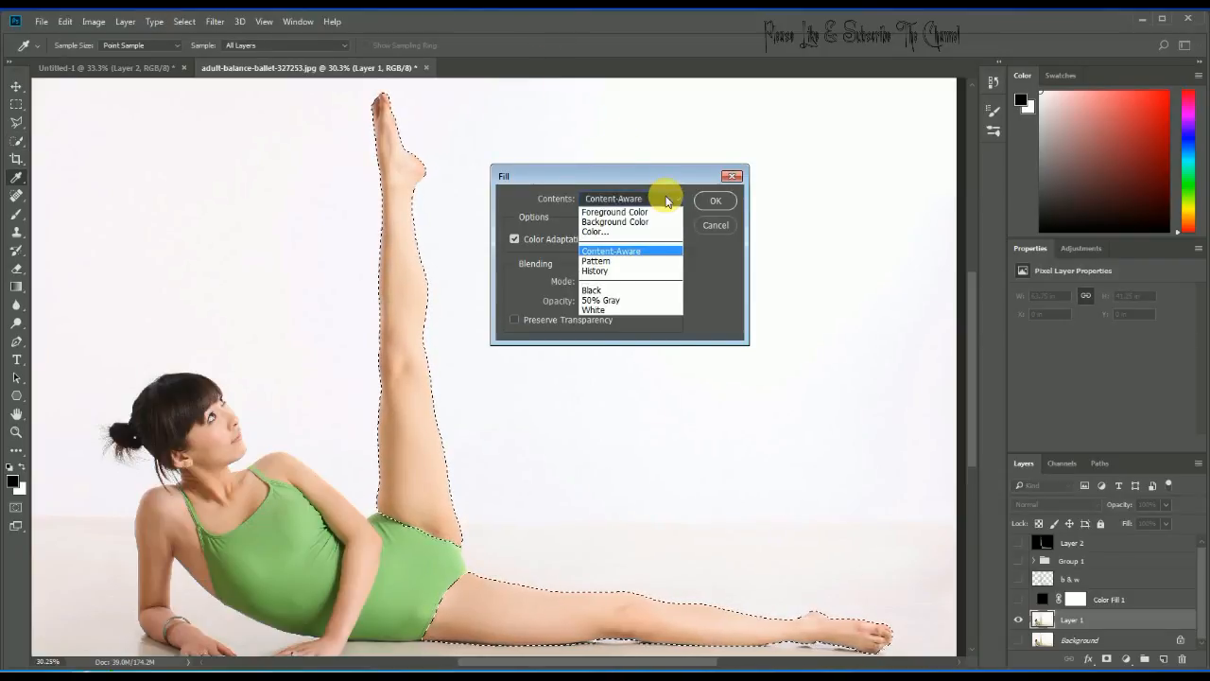
pyautogui.click(630, 251)
pyautogui.click(716, 200)
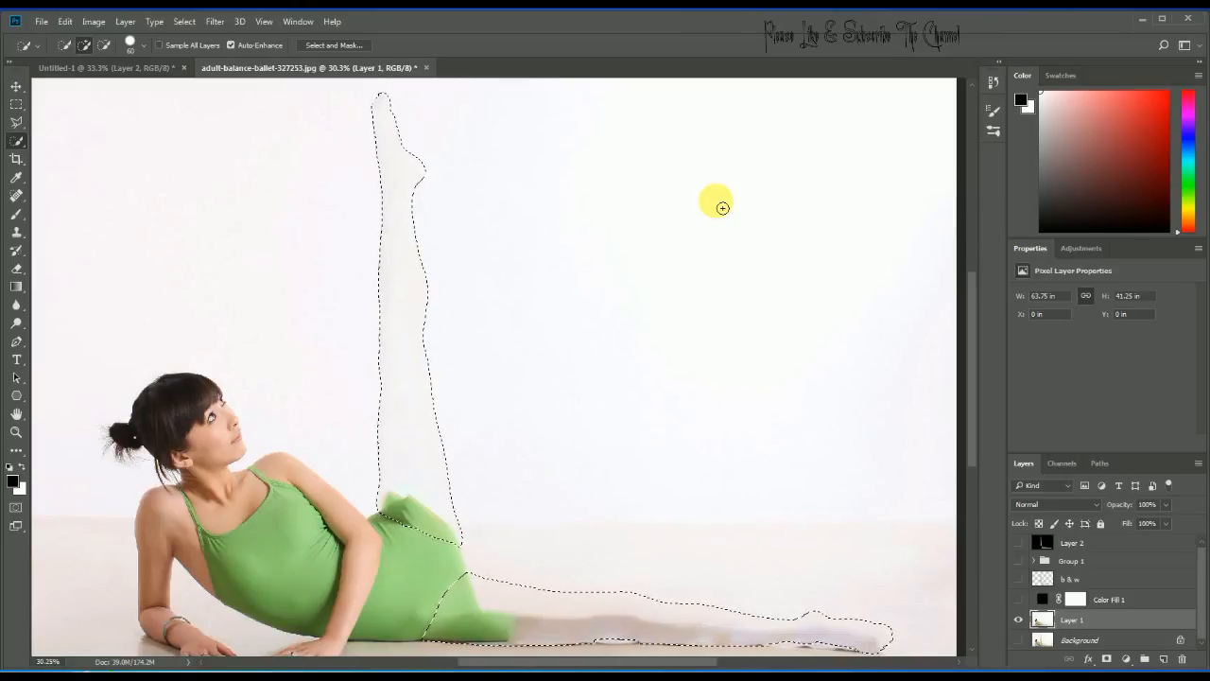
pyautogui.hotkey('ctrl', 'd')
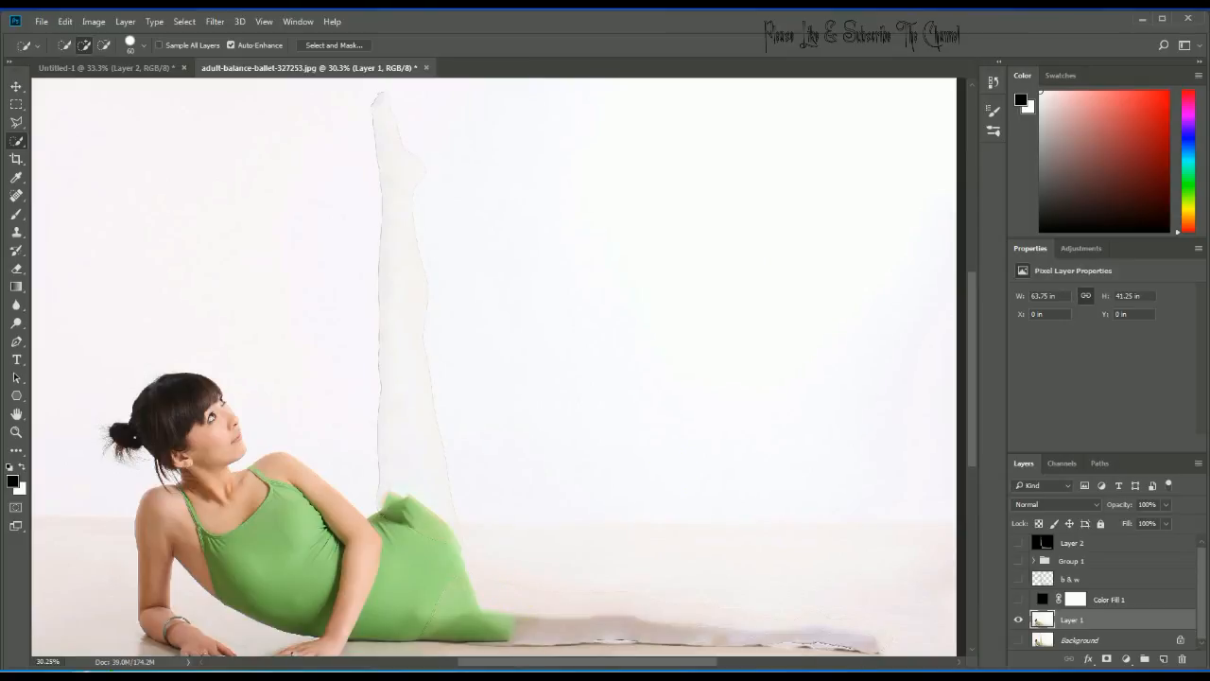
# Turn on the visibility of Layer 2, hide Layer 1, and duplicate Layer 2.
pyautogui.moveTo(1201, 600); pyautogui.dragTo(1205, 587)
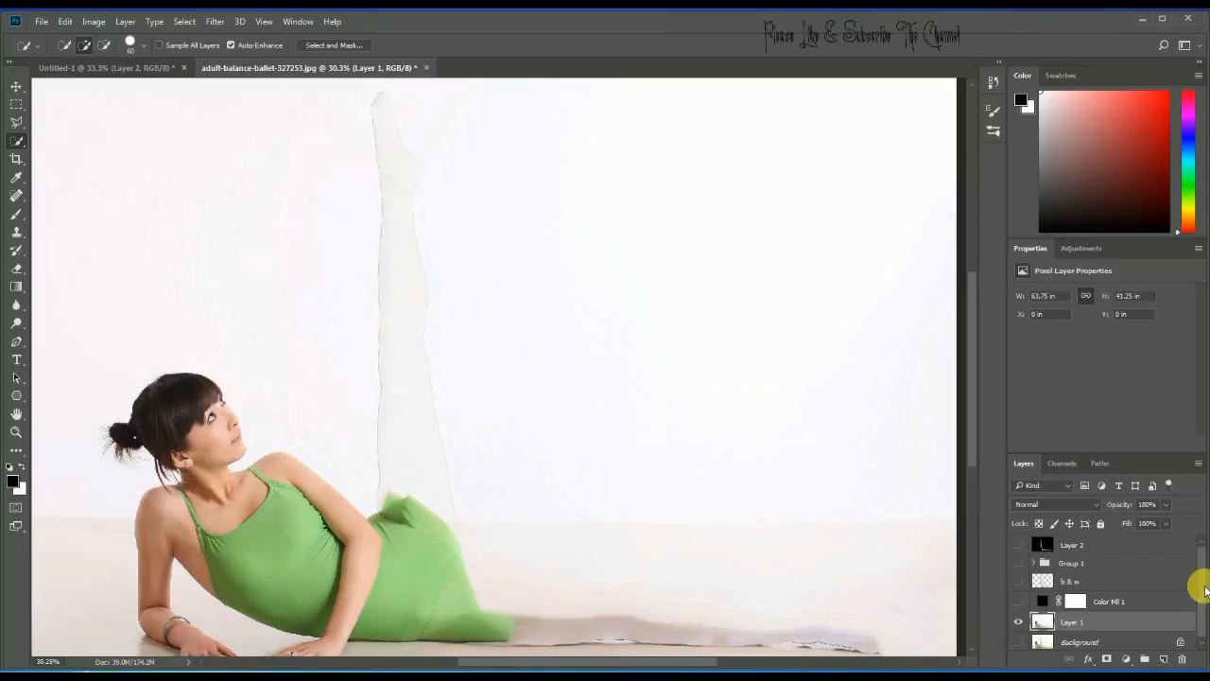
pyautogui.click(1088, 548)
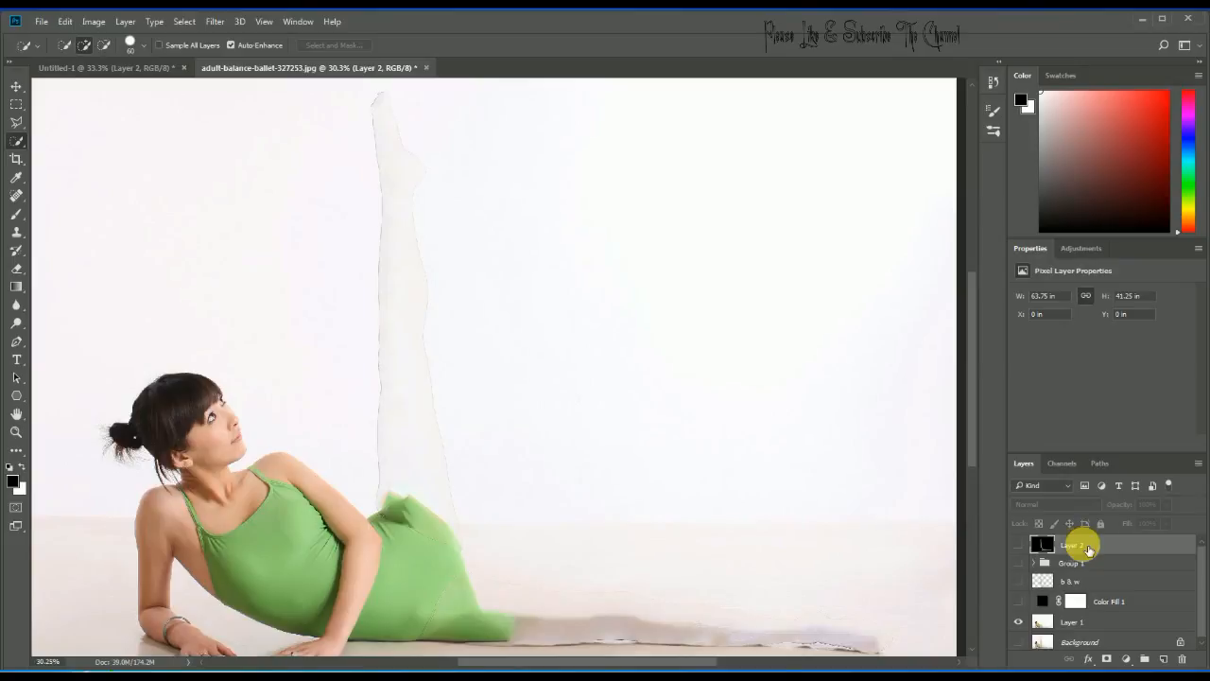
pyautogui.click(1019, 544)
pyautogui.click(1018, 621)
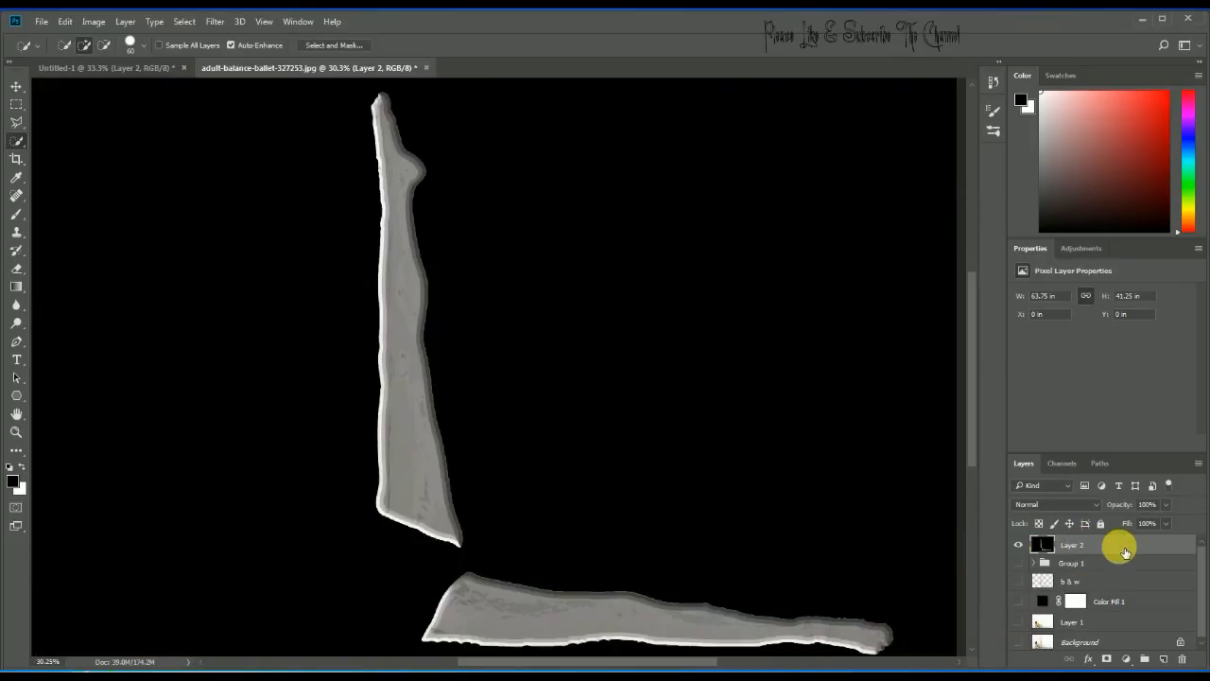
pyautogui.hotkey('ctrl', 'j')
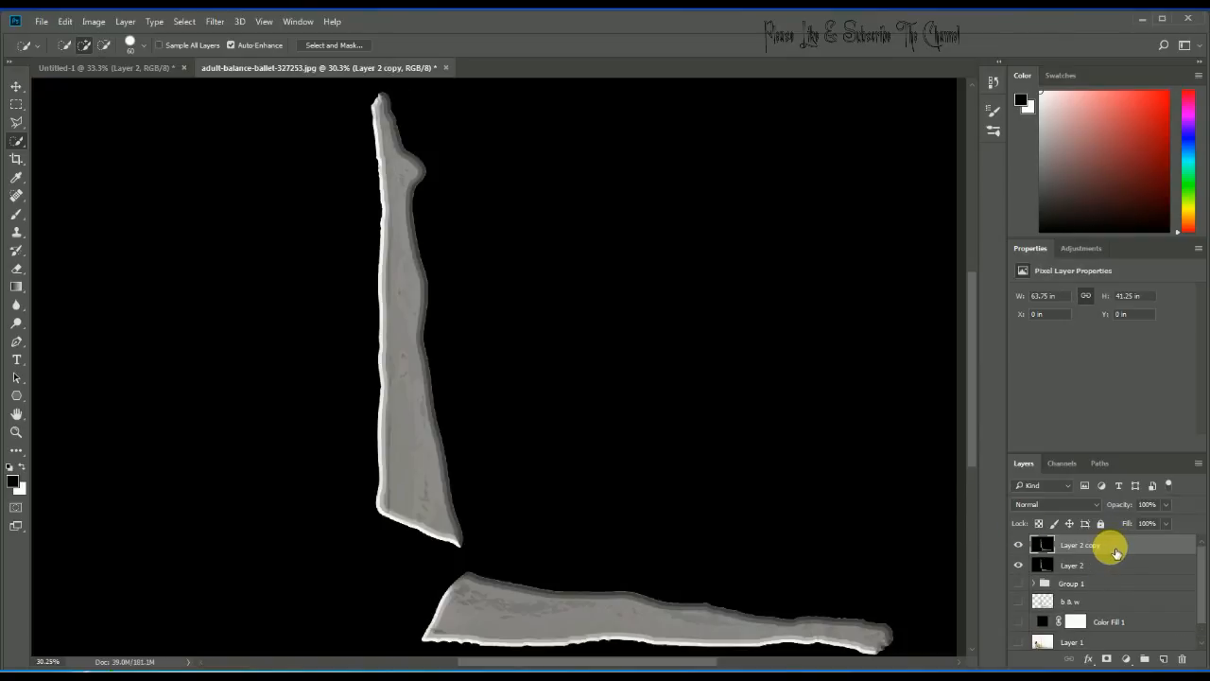
pyautogui.click(1066, 468)
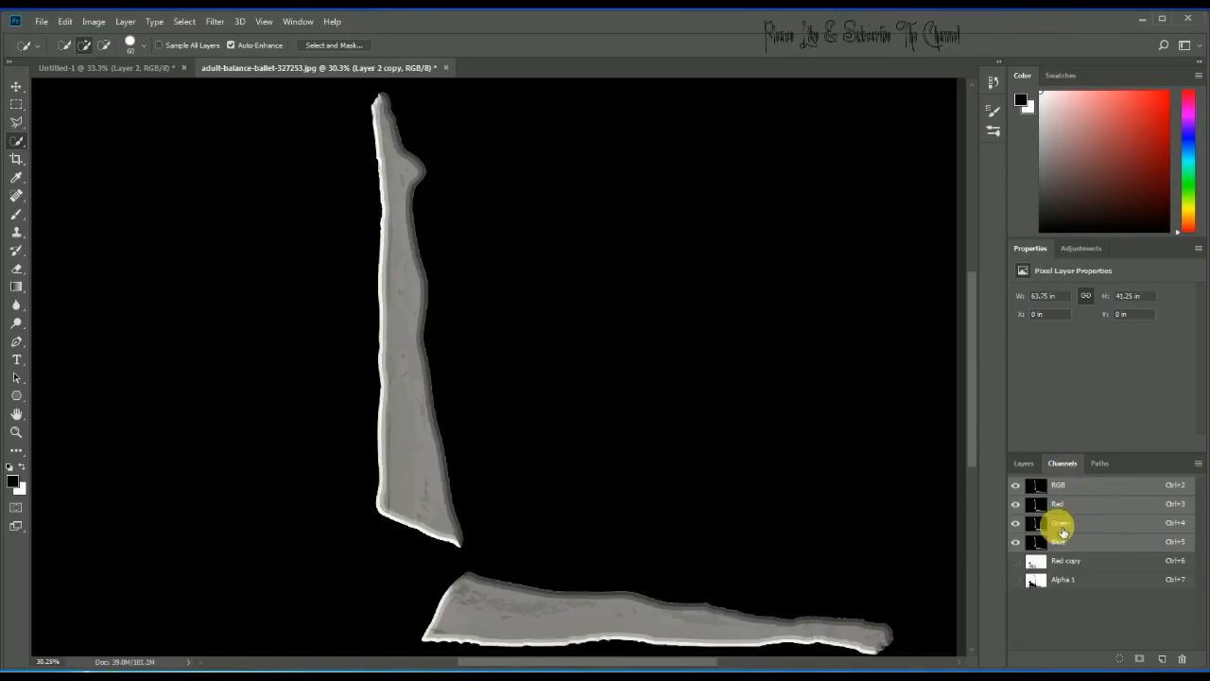
pyautogui.click(1028, 464)
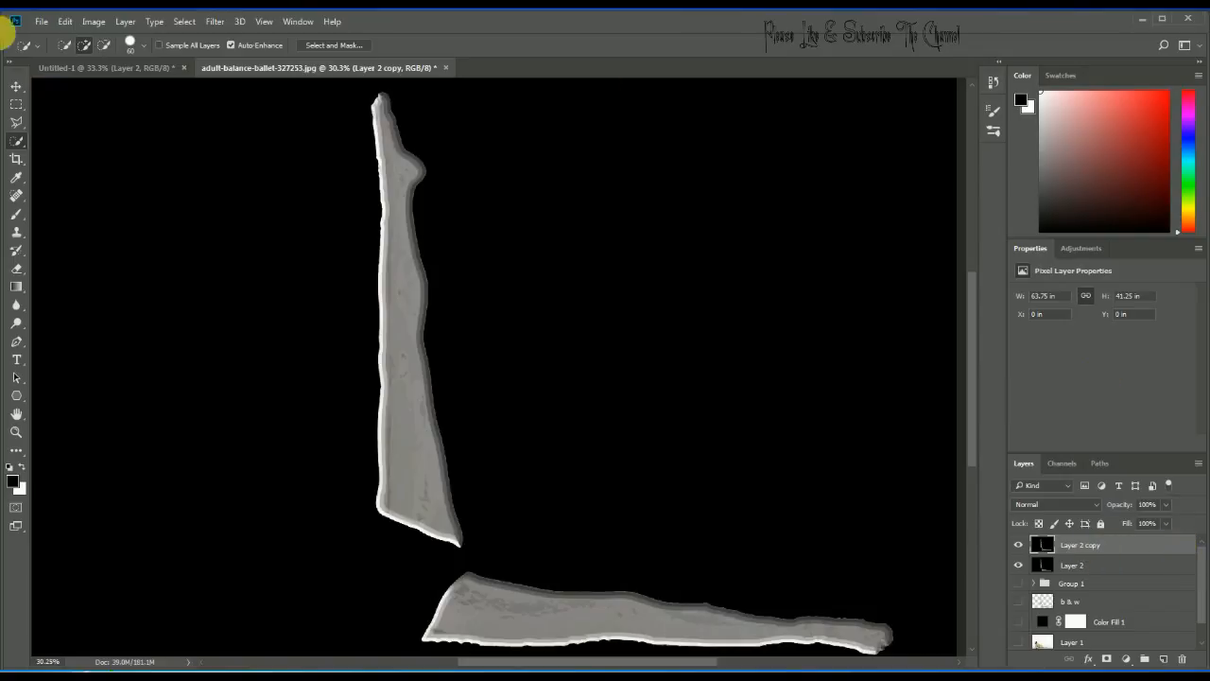
# Apply the Glass distort filter to Layer 2 copy with the Frosted texture and reduced distortion and smoothness.
pyautogui.click(215, 22)
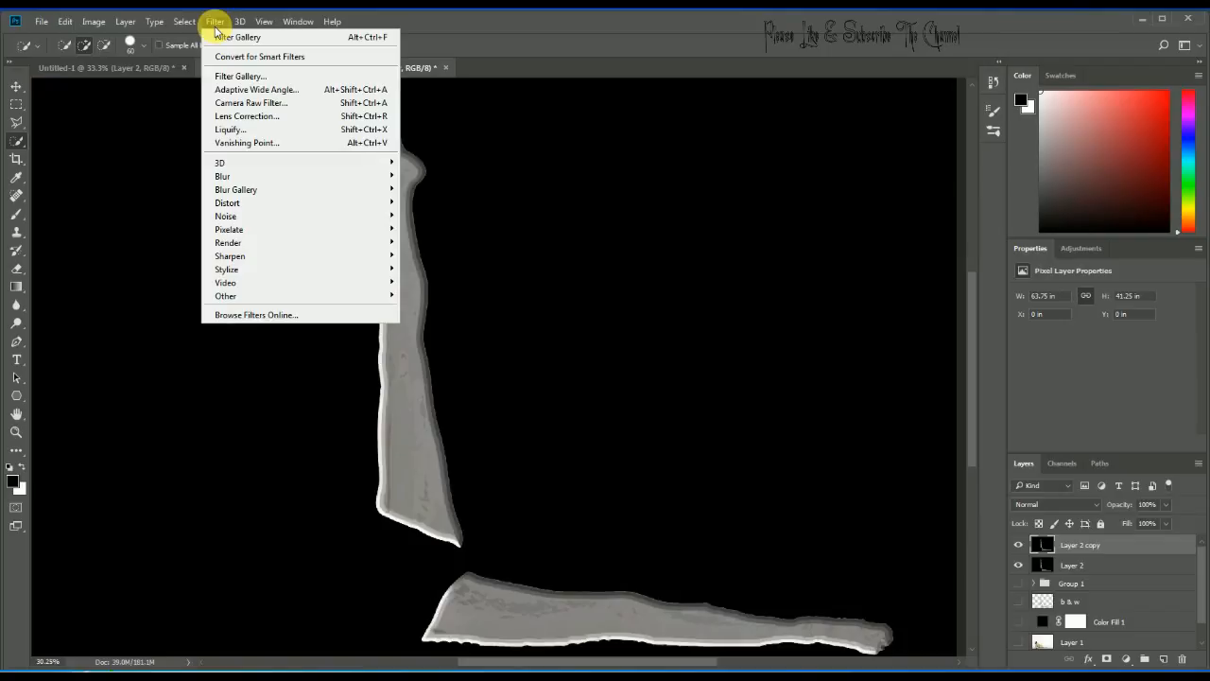
pyautogui.click(224, 85)
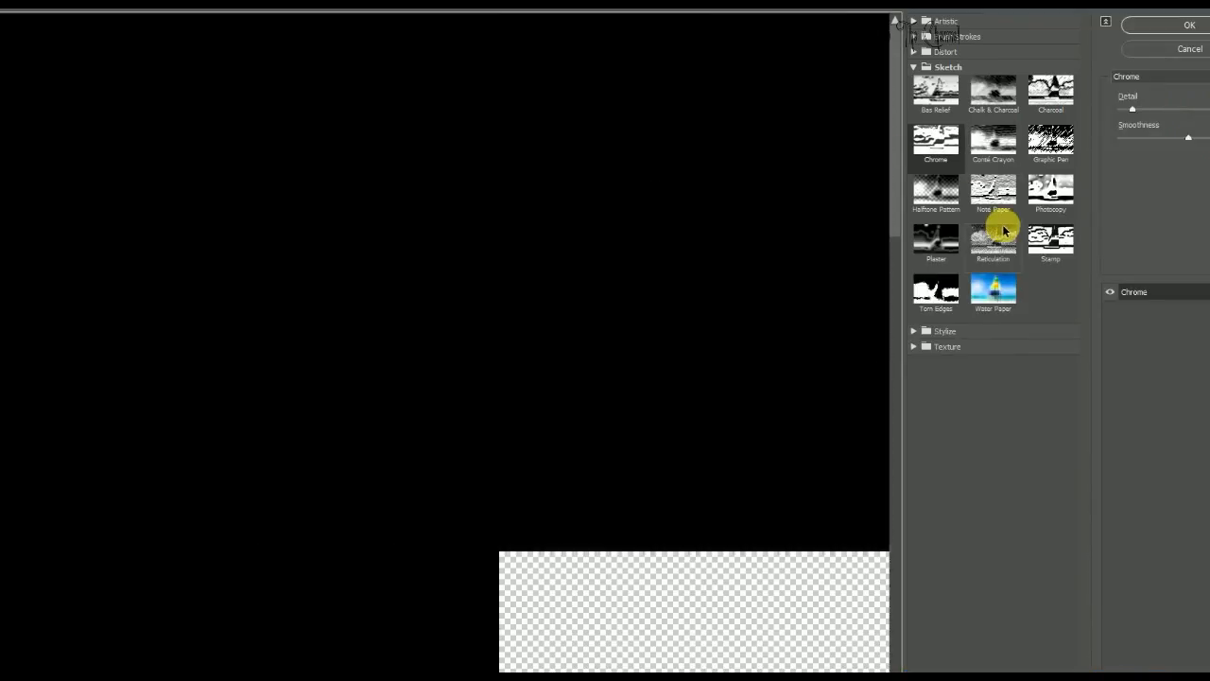
pyautogui.click(934, 52)
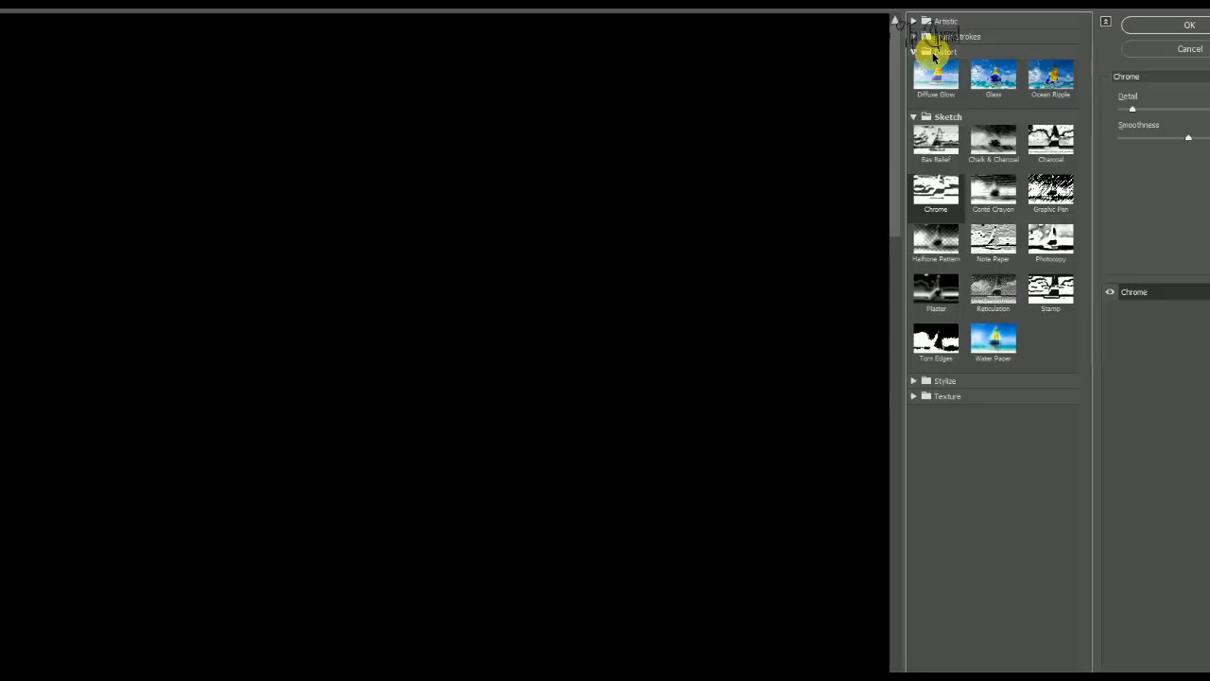
pyautogui.click(998, 82)
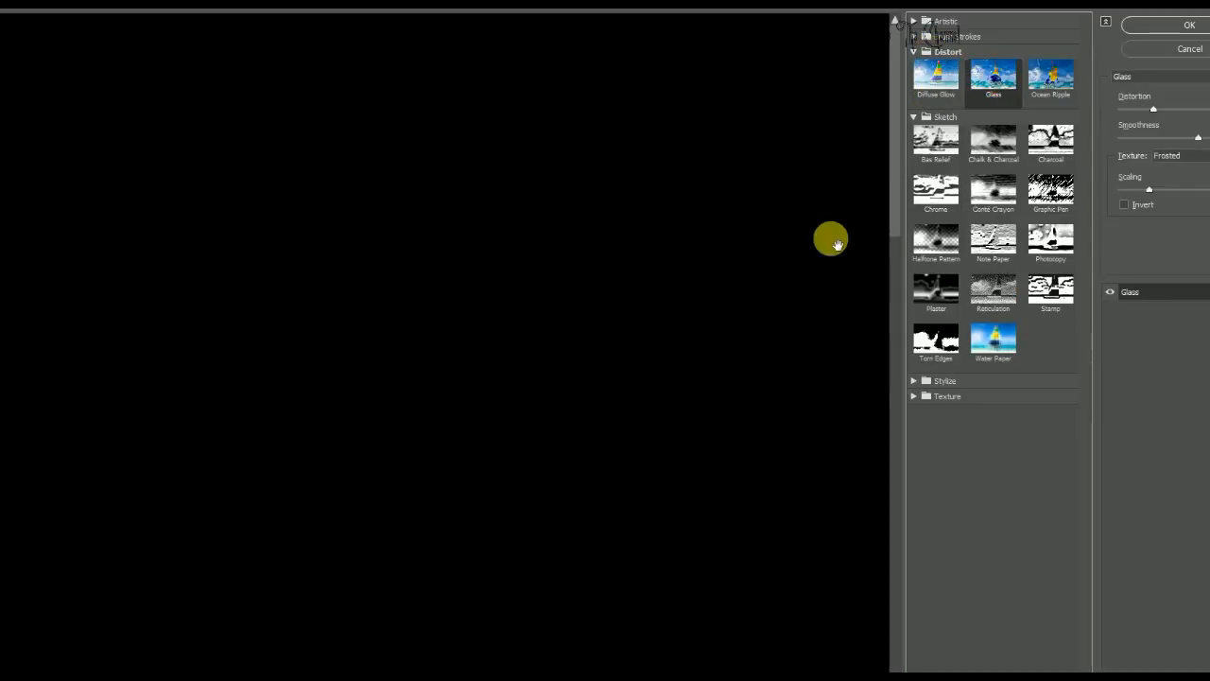
pyautogui.moveTo(397, 677); pyautogui.dragTo(529, 677)
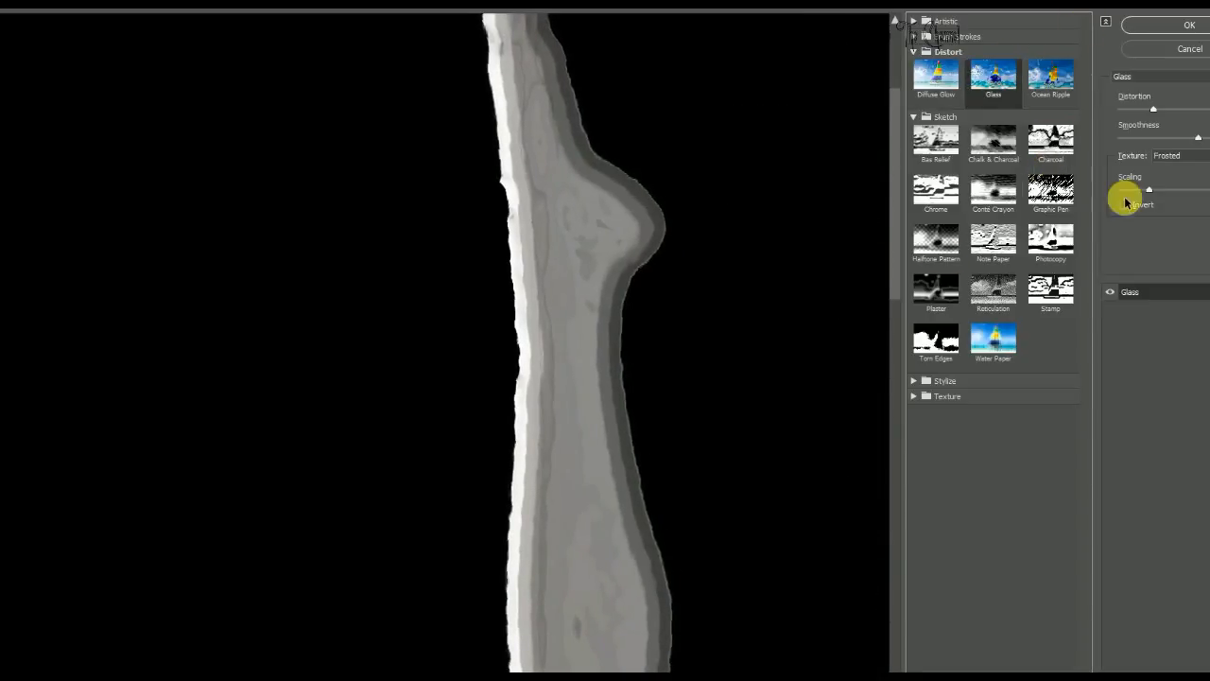
pyautogui.moveTo(1154, 109); pyautogui.dragTo(1135, 113)
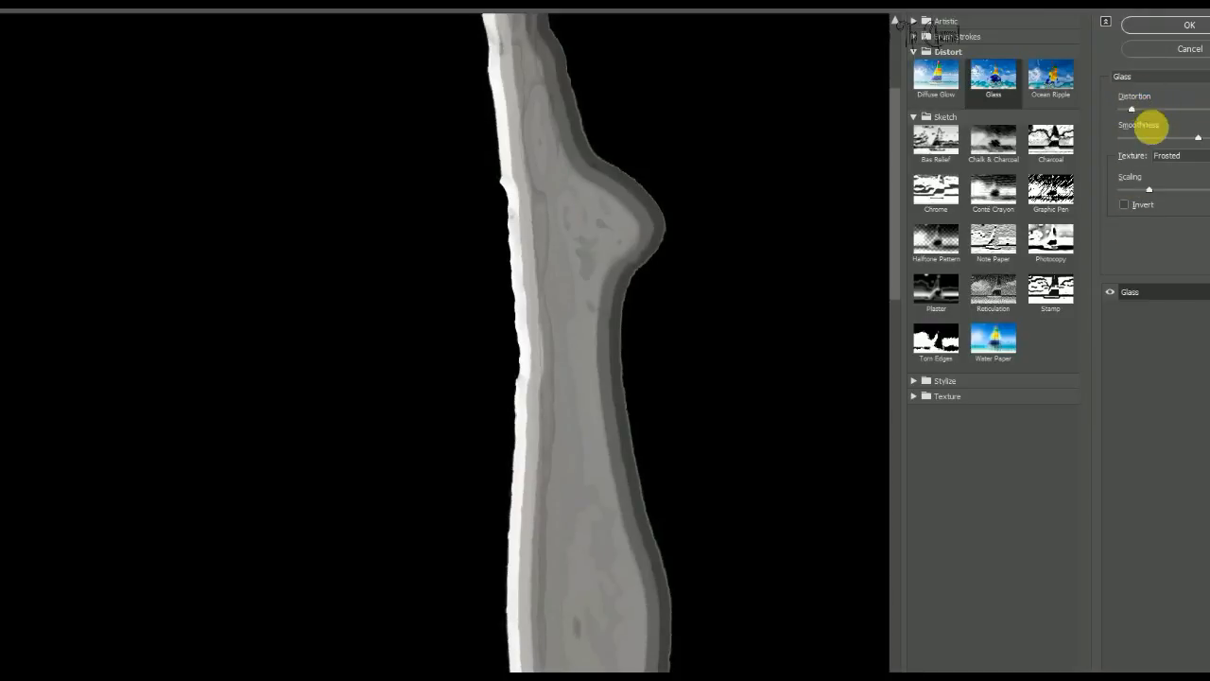
pyautogui.moveTo(898, 218); pyautogui.dragTo(895, 350)
pyautogui.moveTo(1199, 140); pyautogui.dragTo(1152, 142)
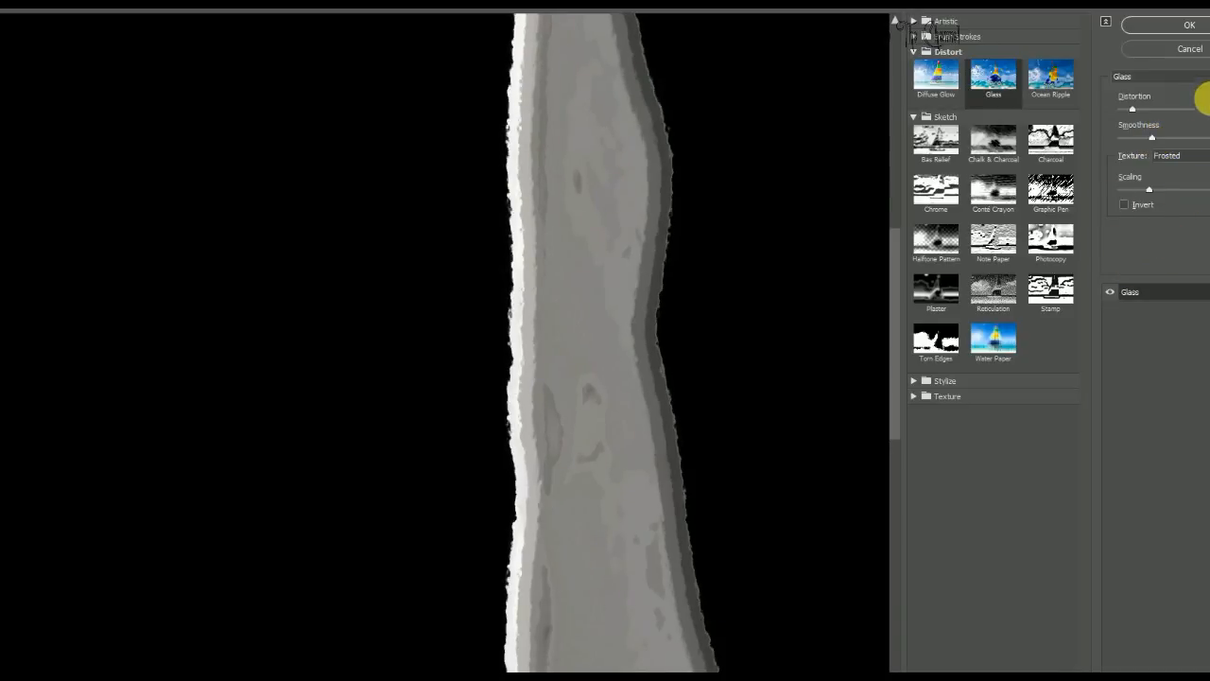
pyautogui.click(1191, 28)
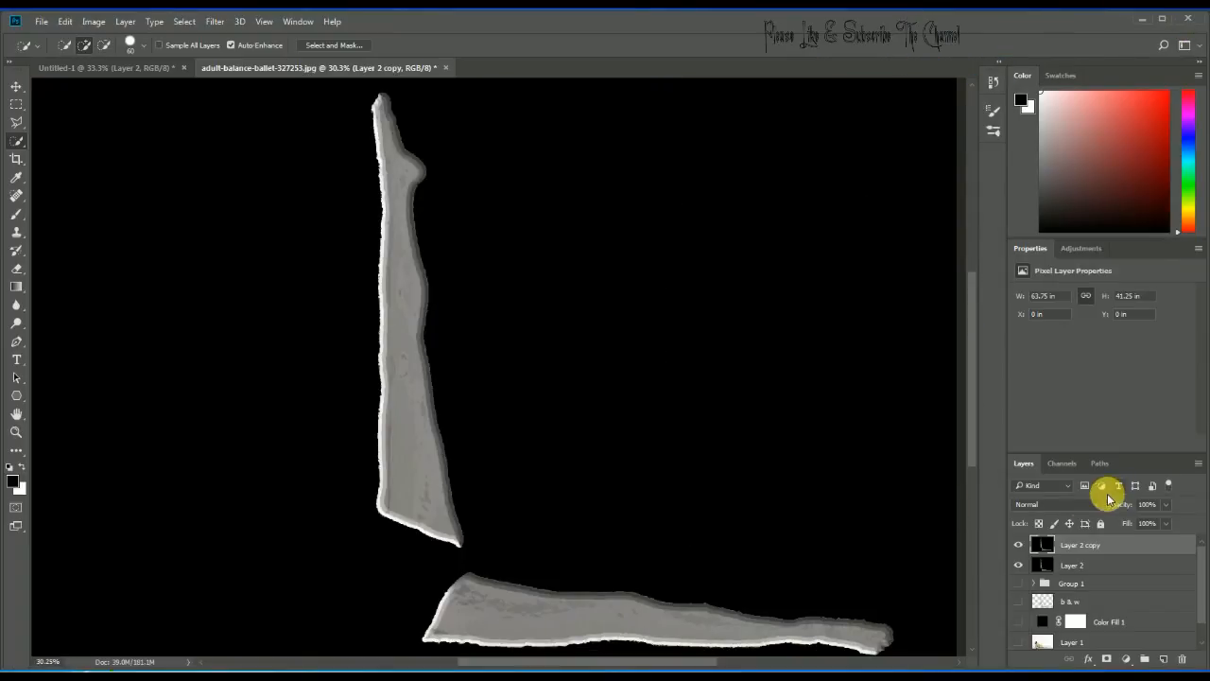
# Load the RGB composite channel as a selection and set the blend mode of Layer 2 copy to Overlay.
pyautogui.click(1070, 463)
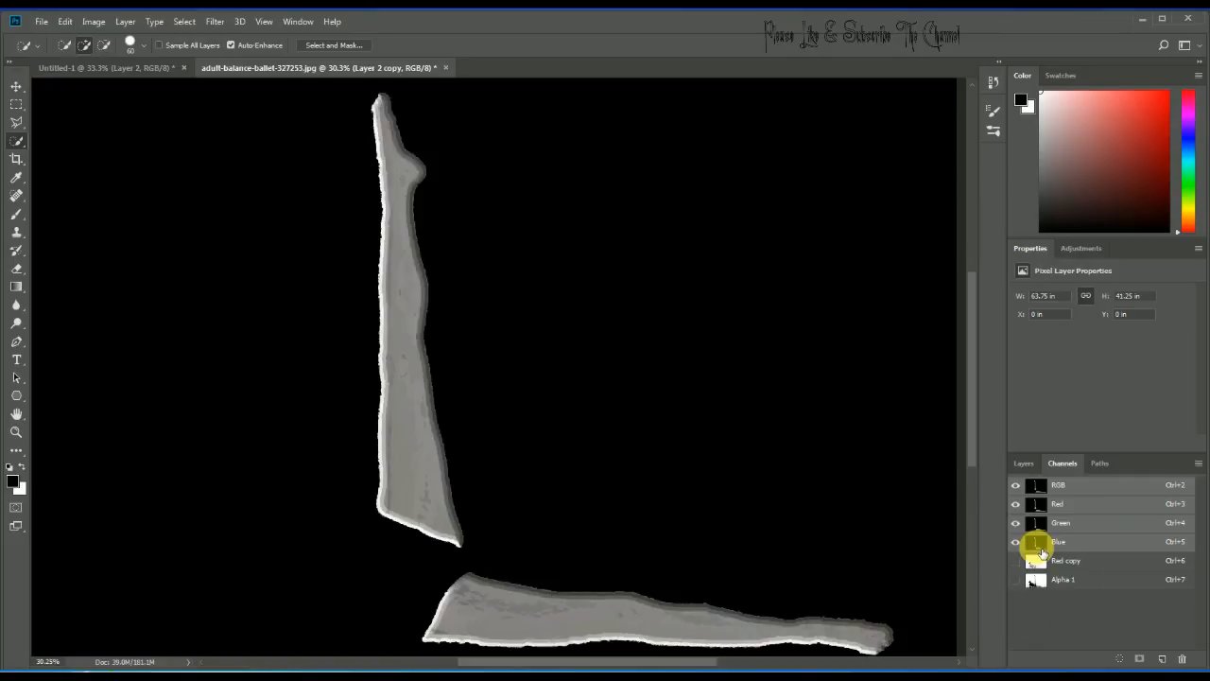
pyautogui.keyDown('ctrl'); pyautogui.click(1038, 492); pyautogui.keyUp('ctrl')
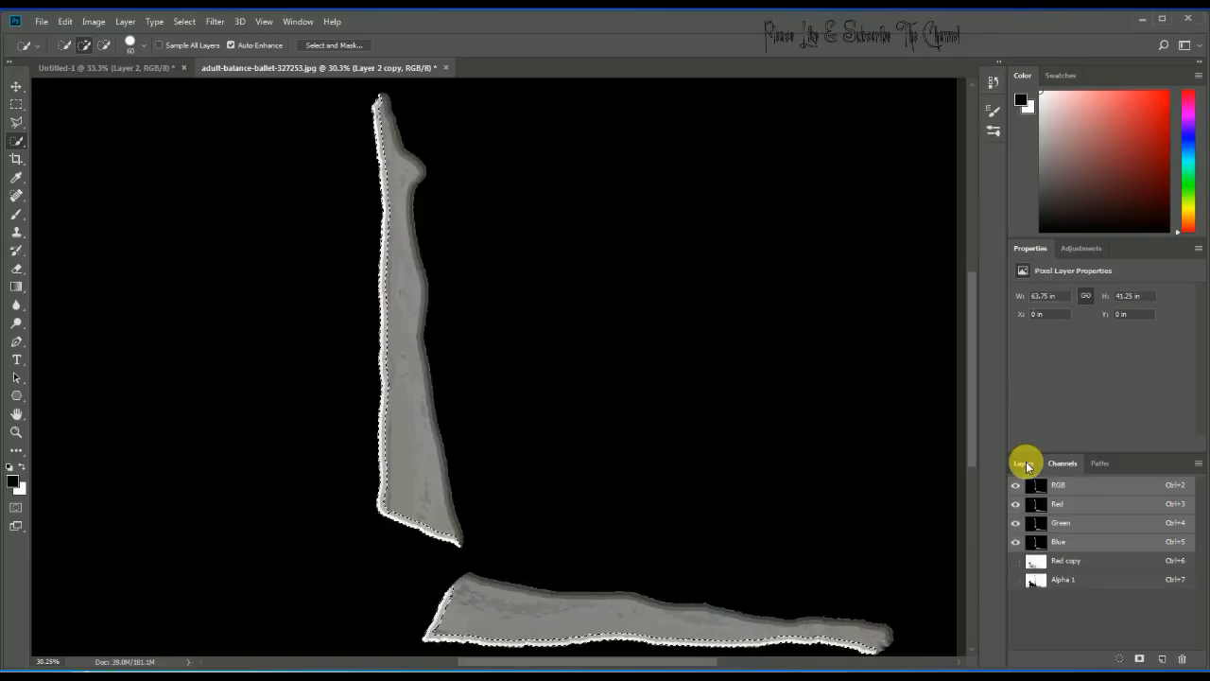
pyautogui.click(1026, 463)
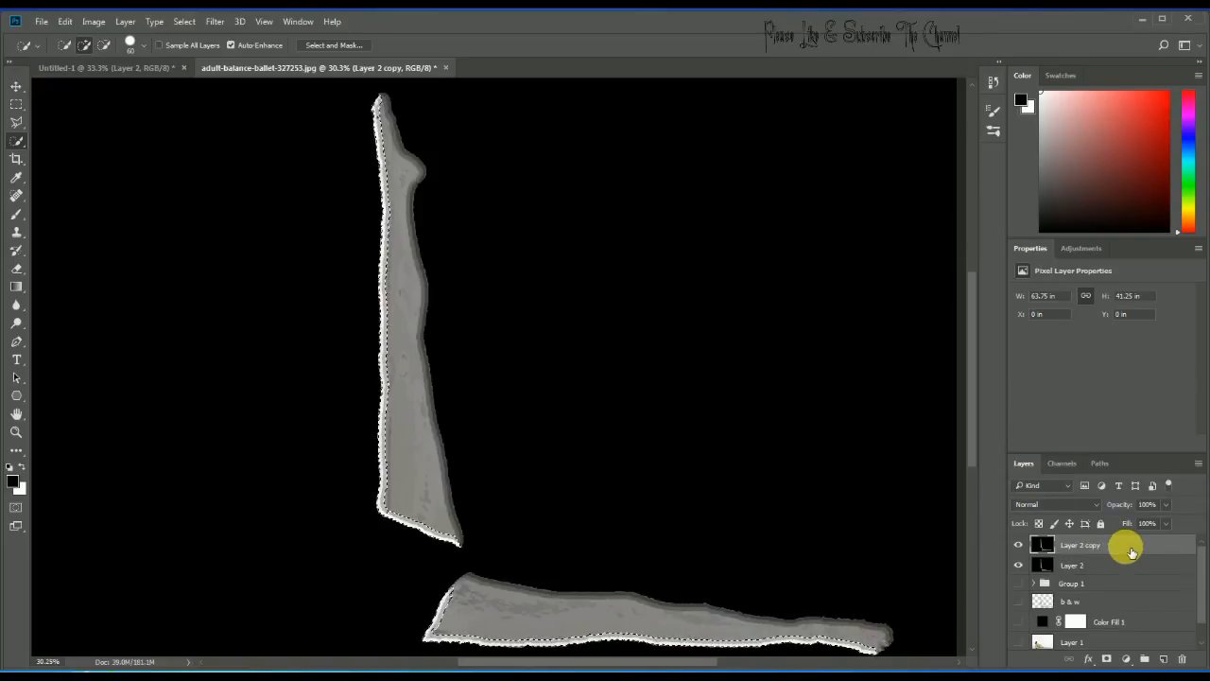
pyautogui.click(1095, 503)
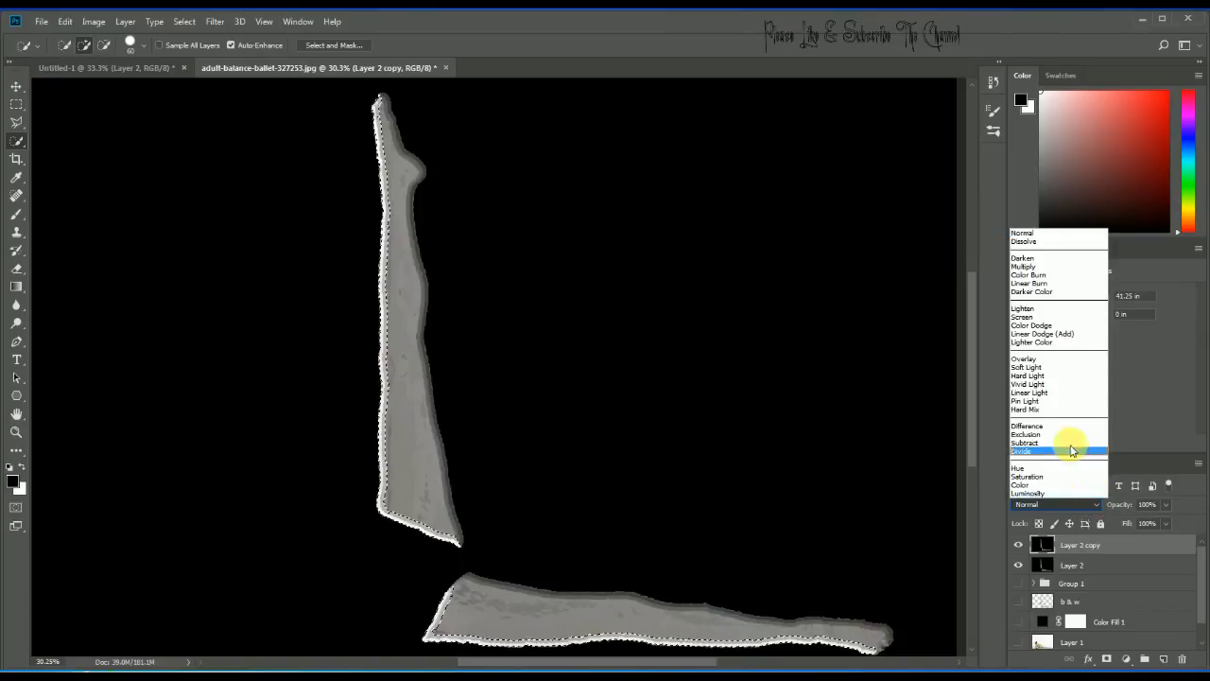
pyautogui.click(1050, 358)
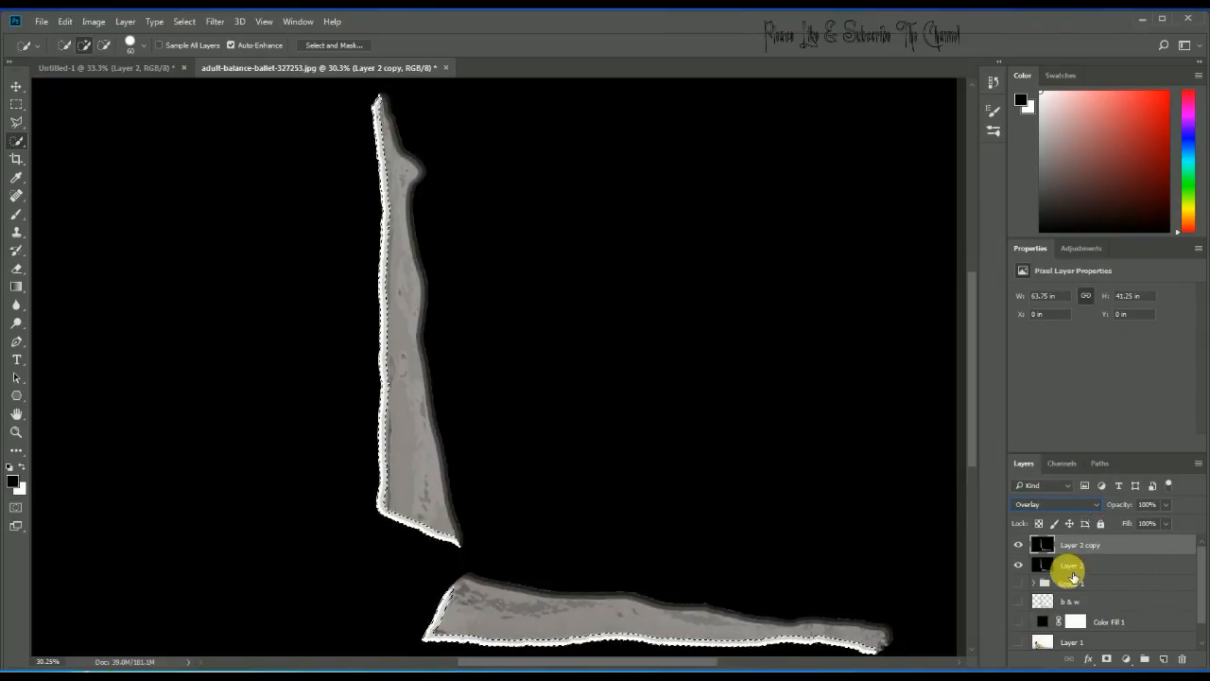
# Hide Layer 2 copy and add a layer mask to Layer 2 from the active selection.
pyautogui.click(1018, 545)
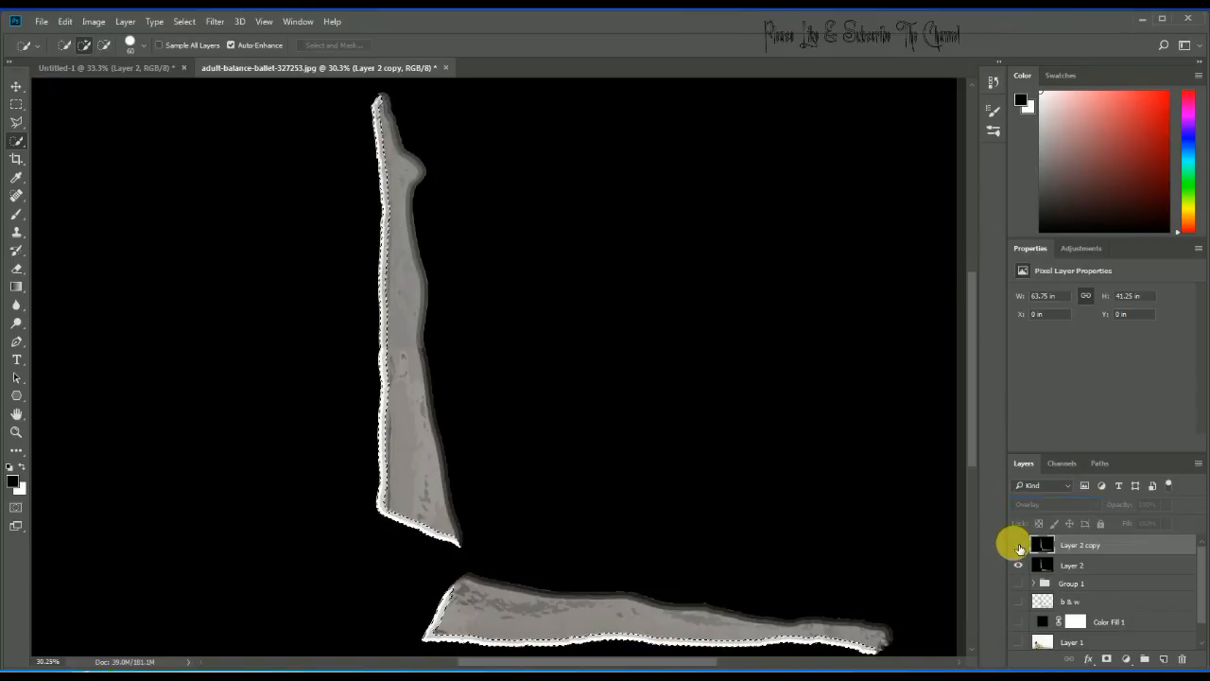
pyautogui.click(1114, 568)
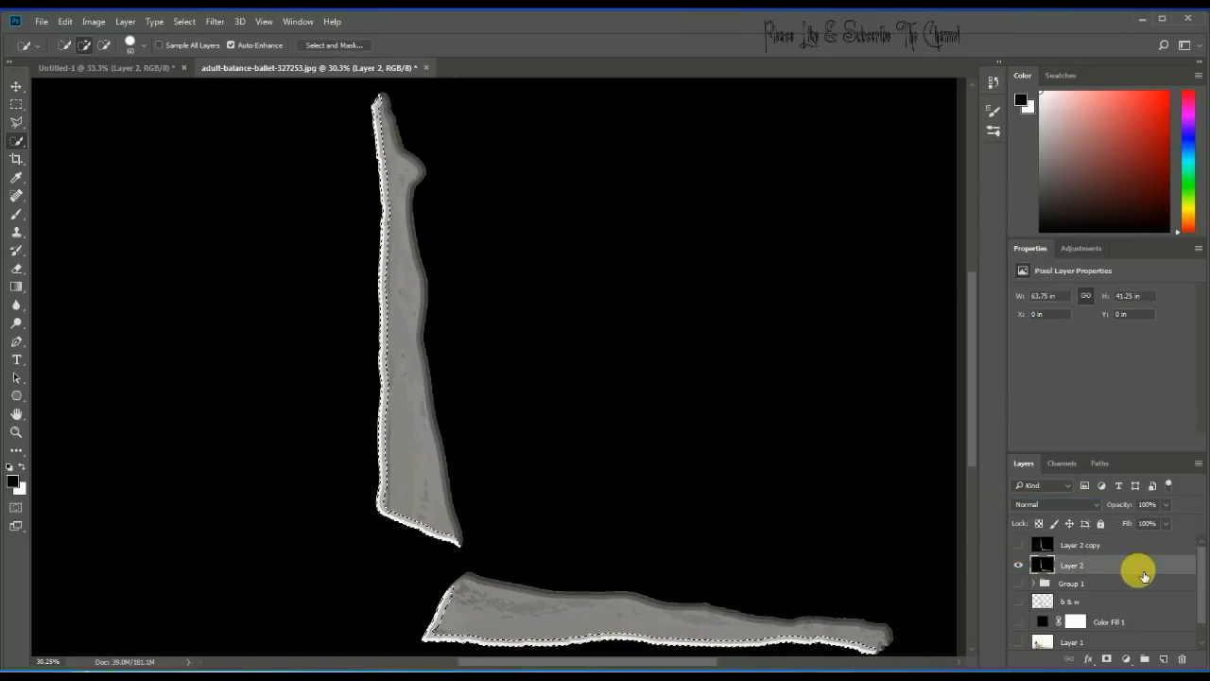
pyautogui.click(1107, 659)
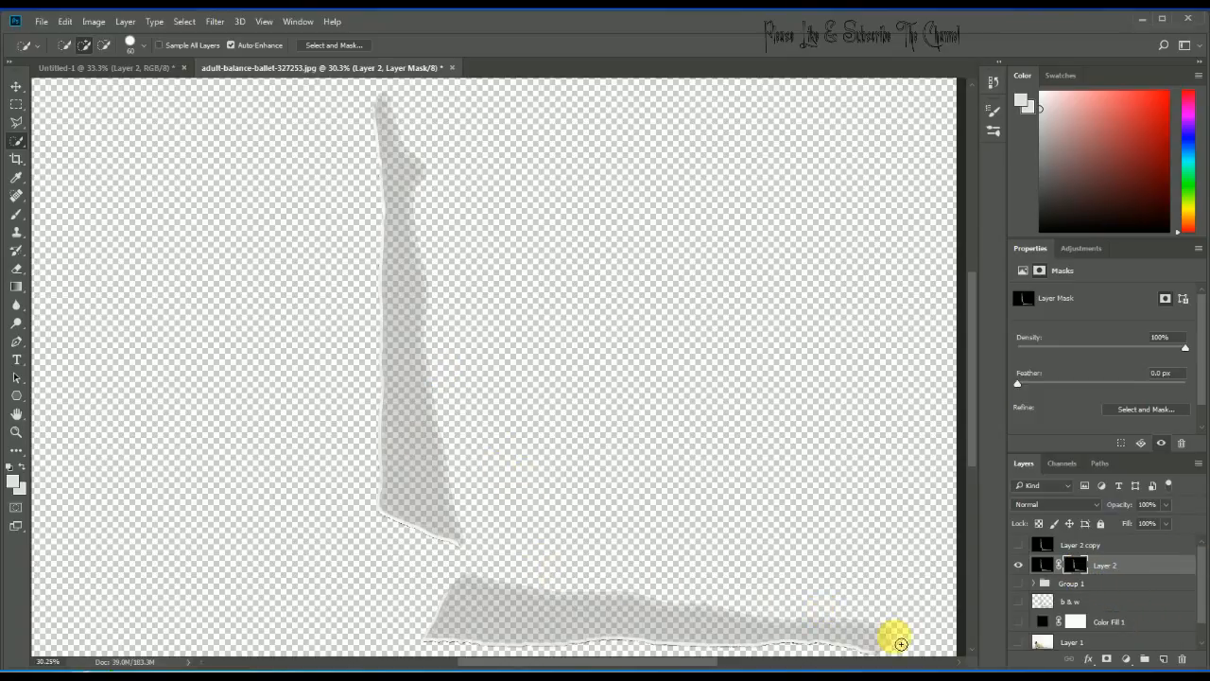
# Turn on the visibility of Group 1, b & w and Color Fill 1, and delete Layer 2 copy.
pyautogui.click(1021, 585)
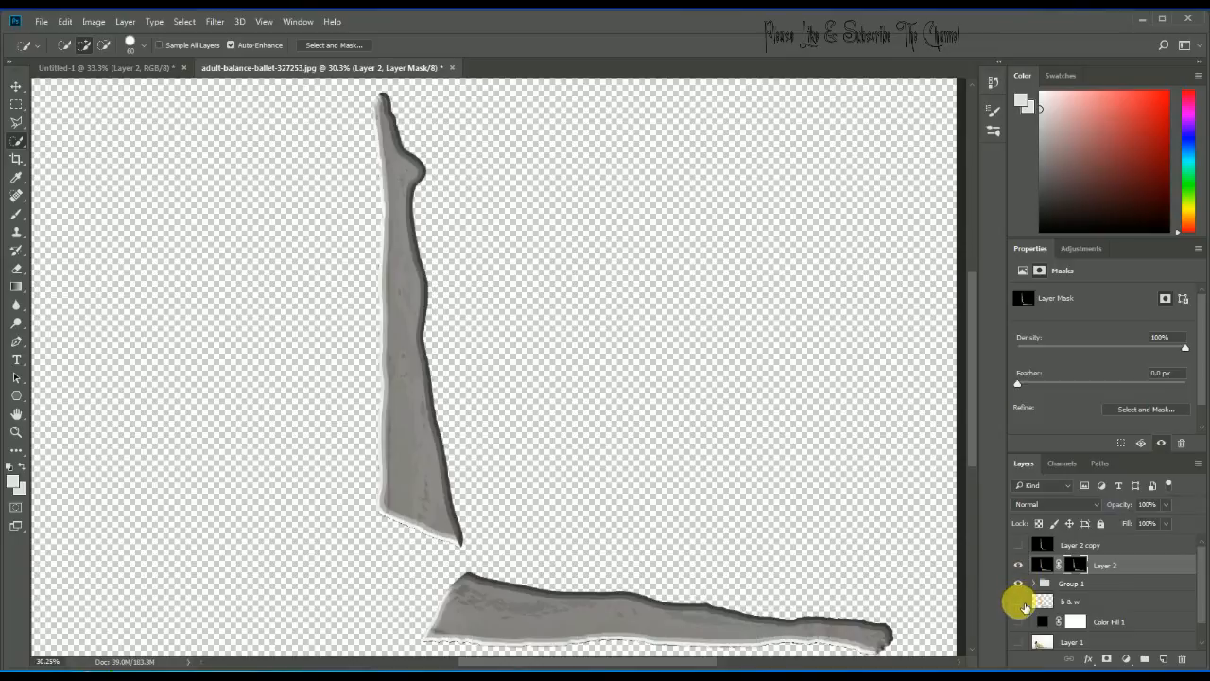
pyautogui.click(1022, 622)
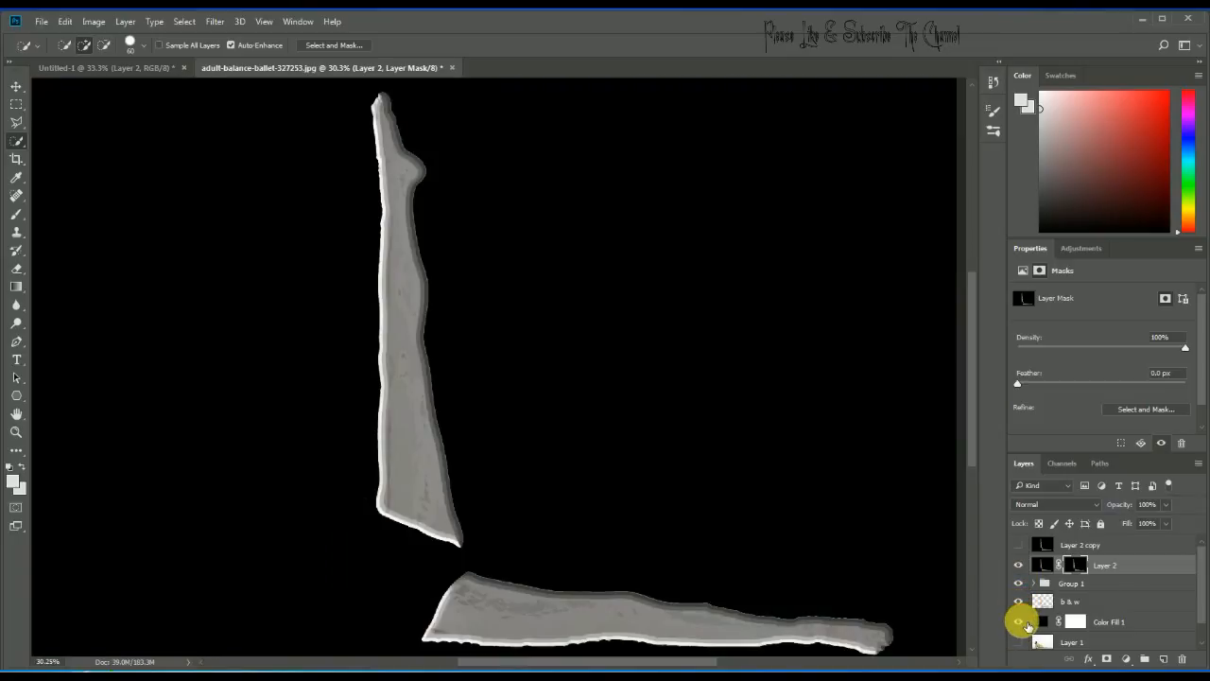
pyautogui.click(1020, 622)
pyautogui.click(1020, 622)
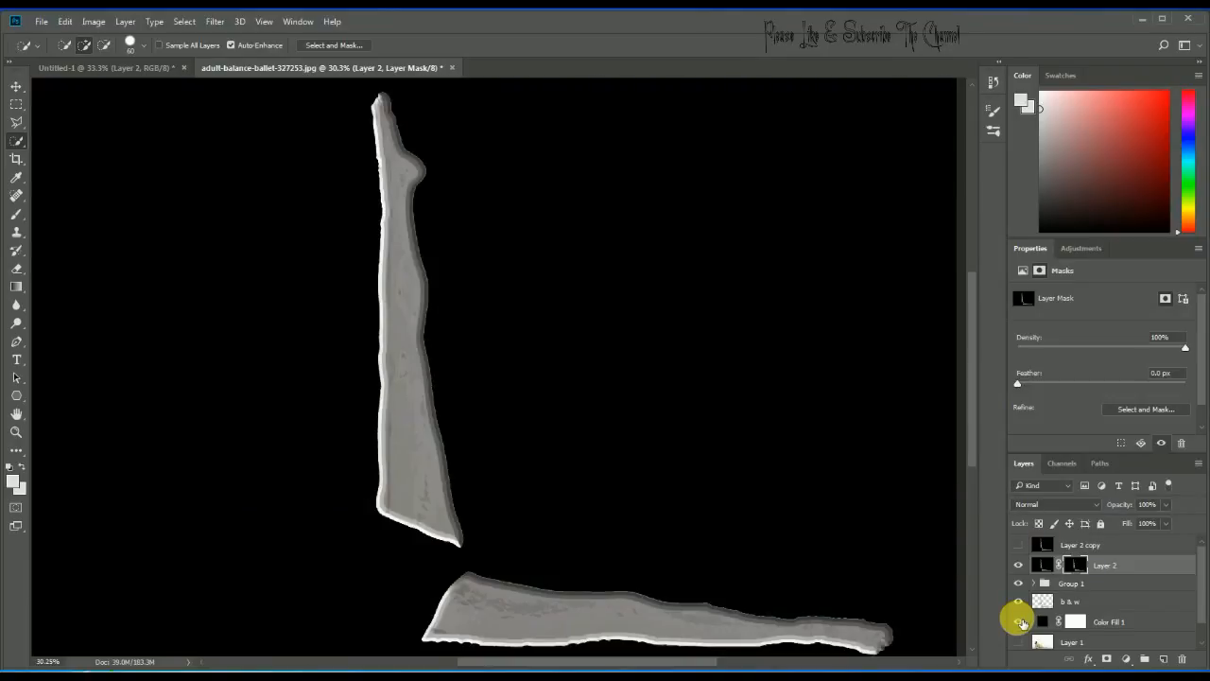
pyautogui.click(1105, 549)
pyautogui.press('Delete')
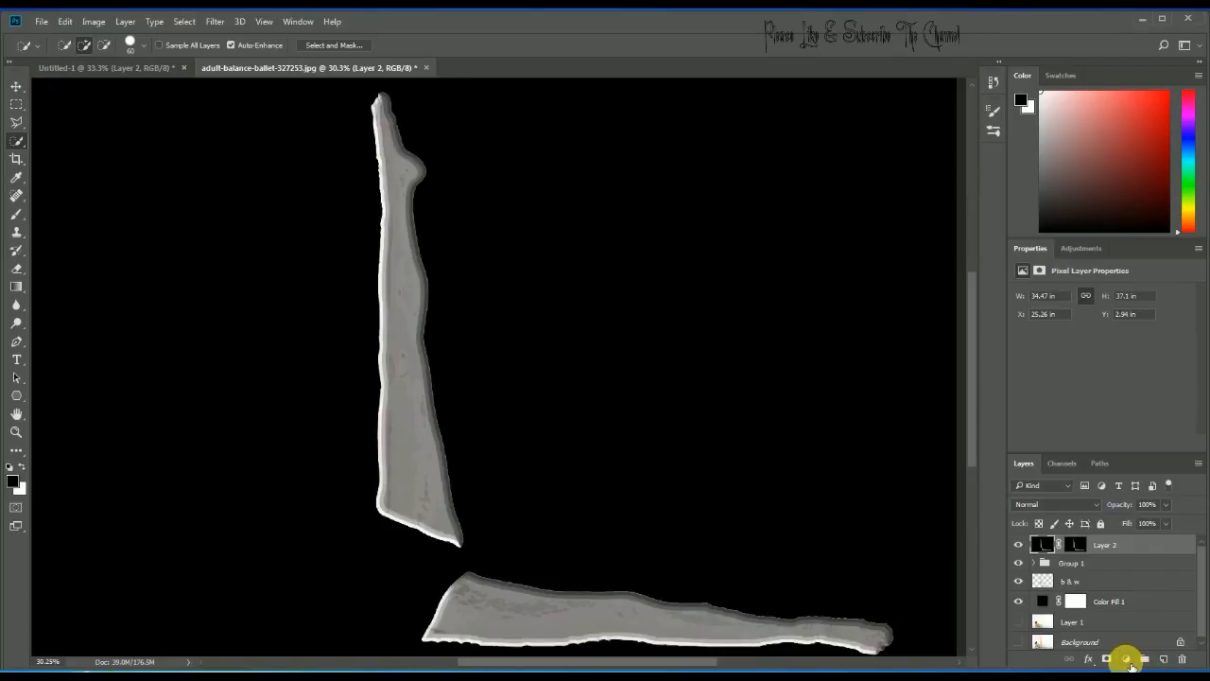
# Add a Curves adjustment with brightened highlights and darkened midtones above Layer 2 and clip it to that layer.
pyautogui.click(1127, 659)
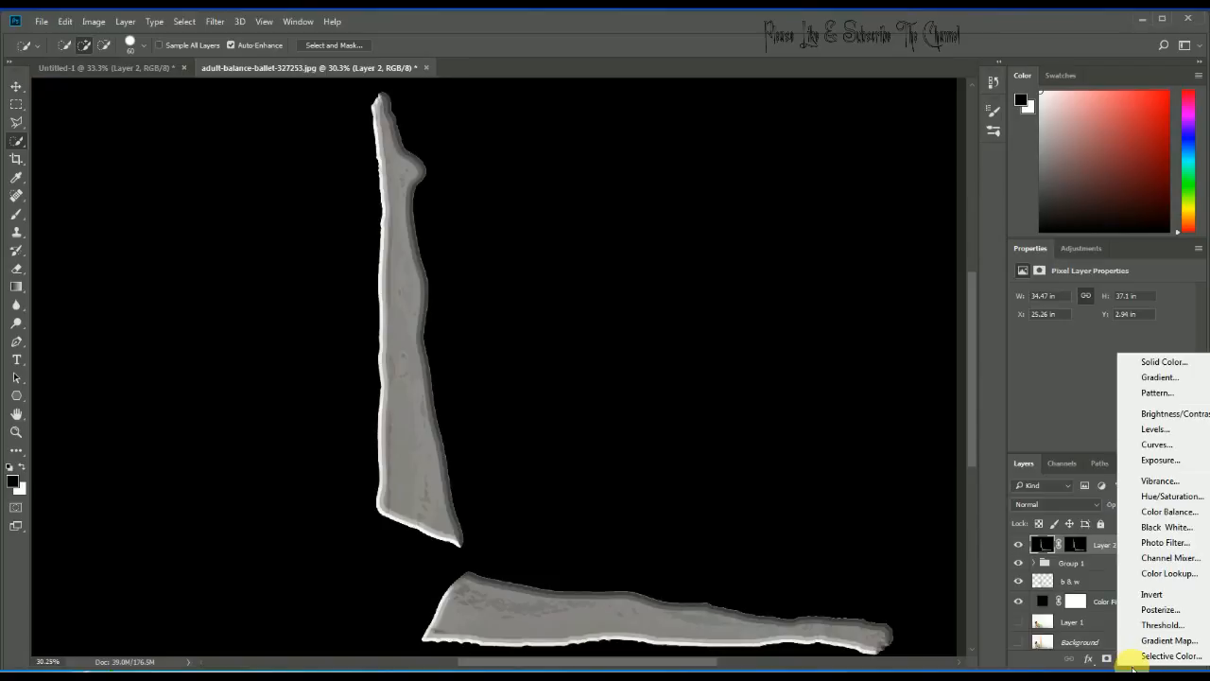
pyautogui.click(1157, 445)
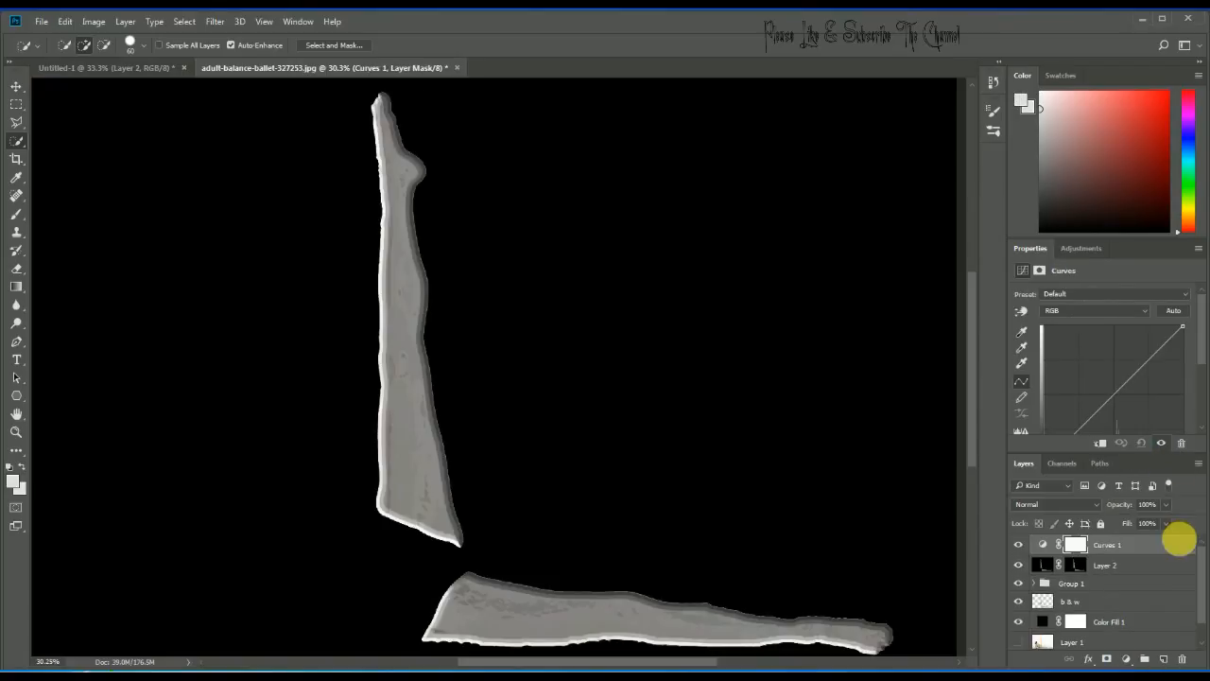
pyautogui.moveTo(1132, 383); pyautogui.dragTo(1164, 343)
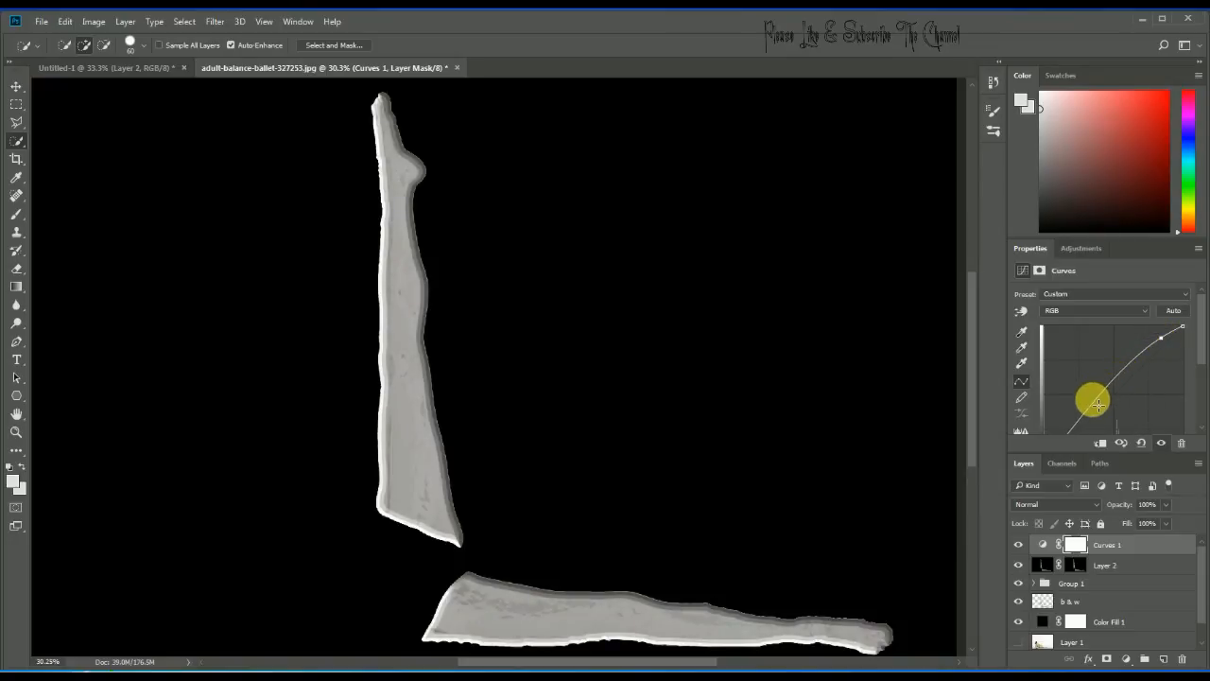
pyautogui.moveTo(1091, 400); pyautogui.dragTo(1120, 410)
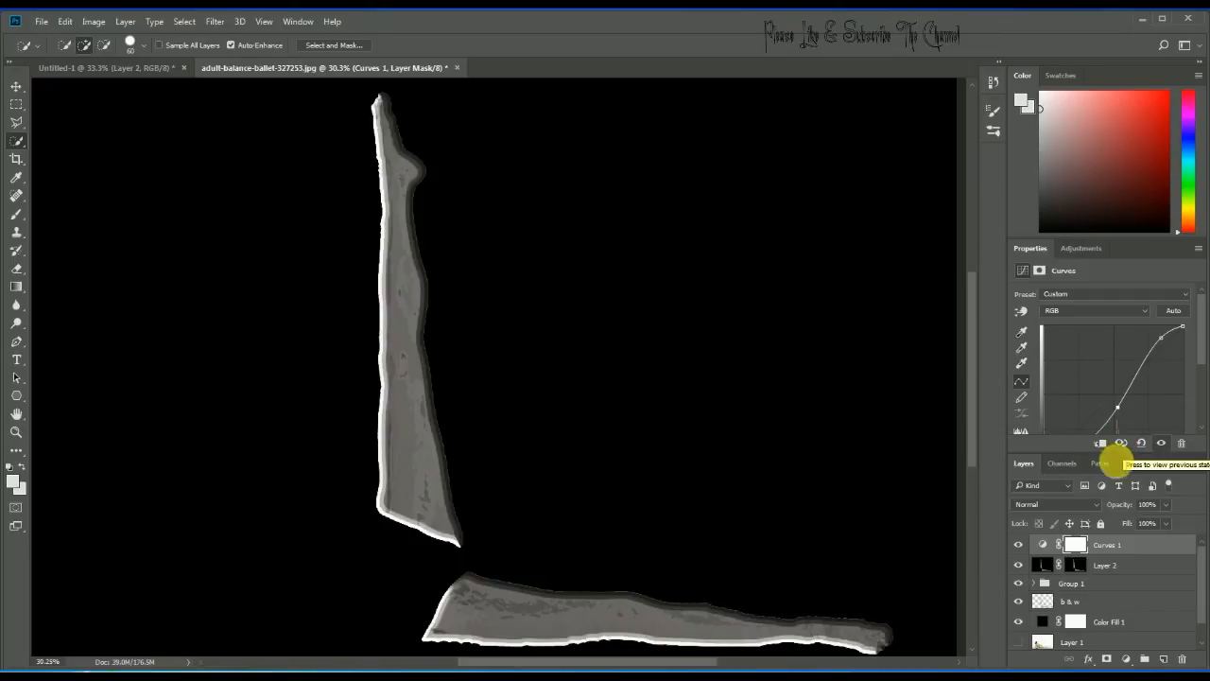
pyautogui.click(1101, 443)
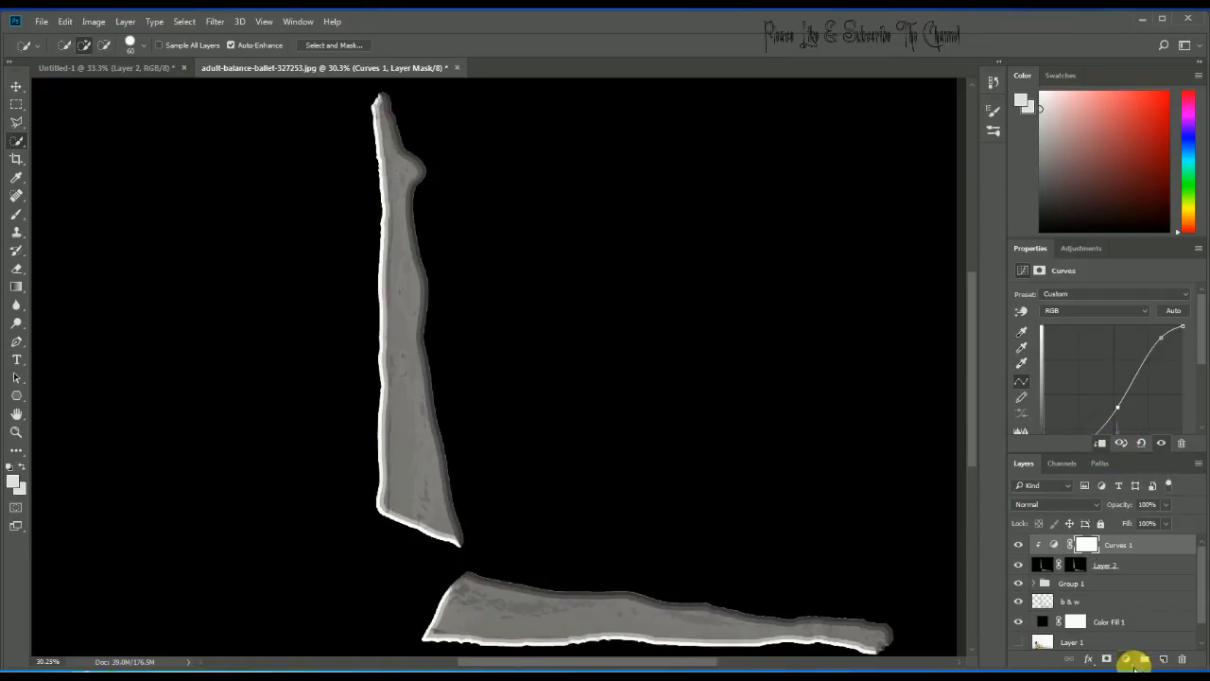
# Add a second Curves adjustment that strongly raises the midtones and highlights, clipped to Layer 2.
pyautogui.click(1127, 660)
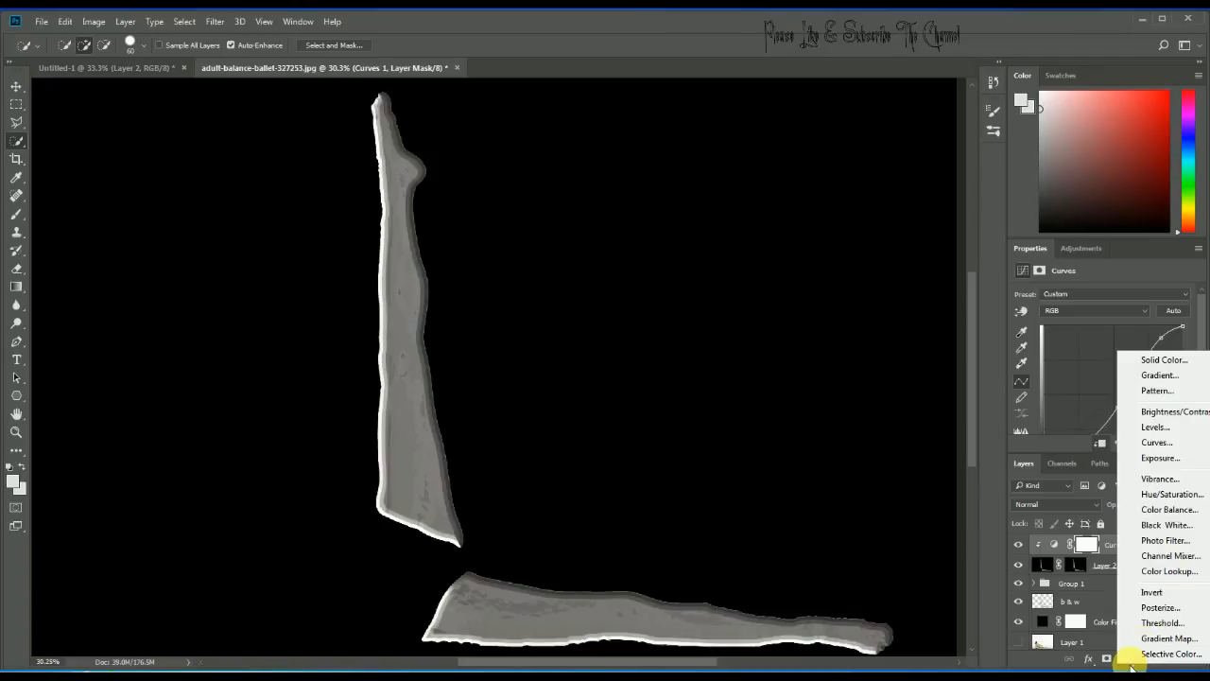
pyautogui.click(1159, 442)
pyautogui.moveTo(1105, 400); pyautogui.dragTo(1119, 367)
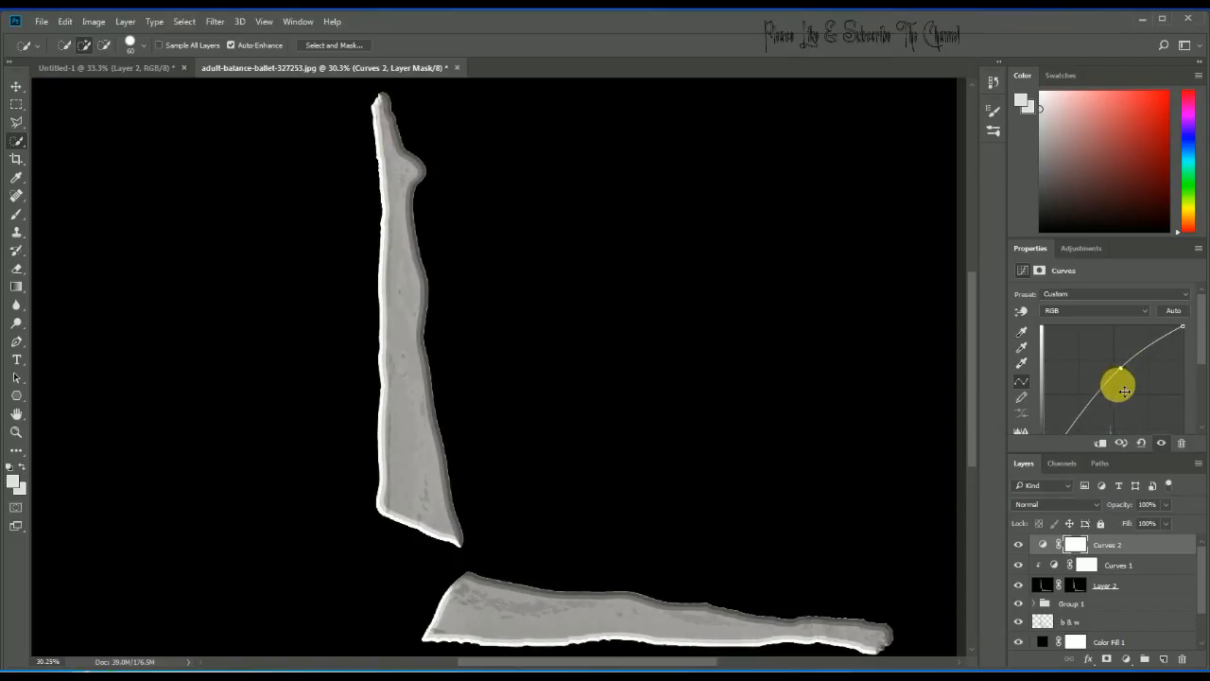
pyautogui.click(1105, 442)
pyautogui.moveTo(1119, 369); pyautogui.dragTo(1128, 337)
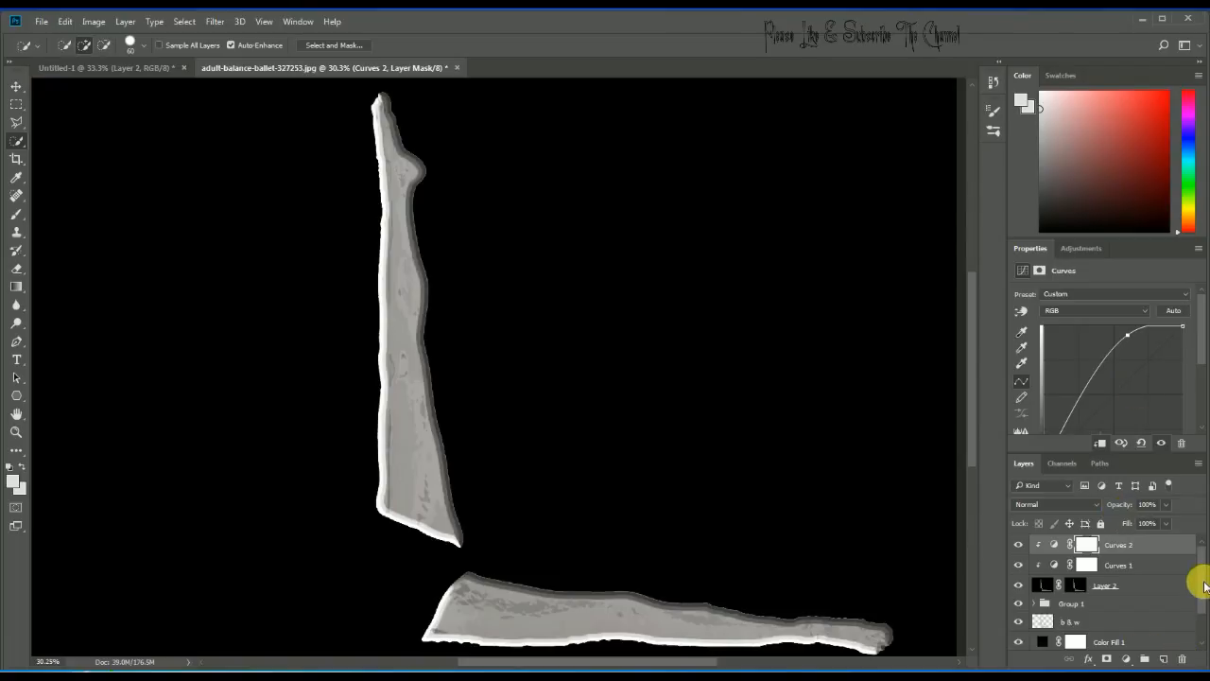
pyautogui.scroll(-2, 1196, 596)
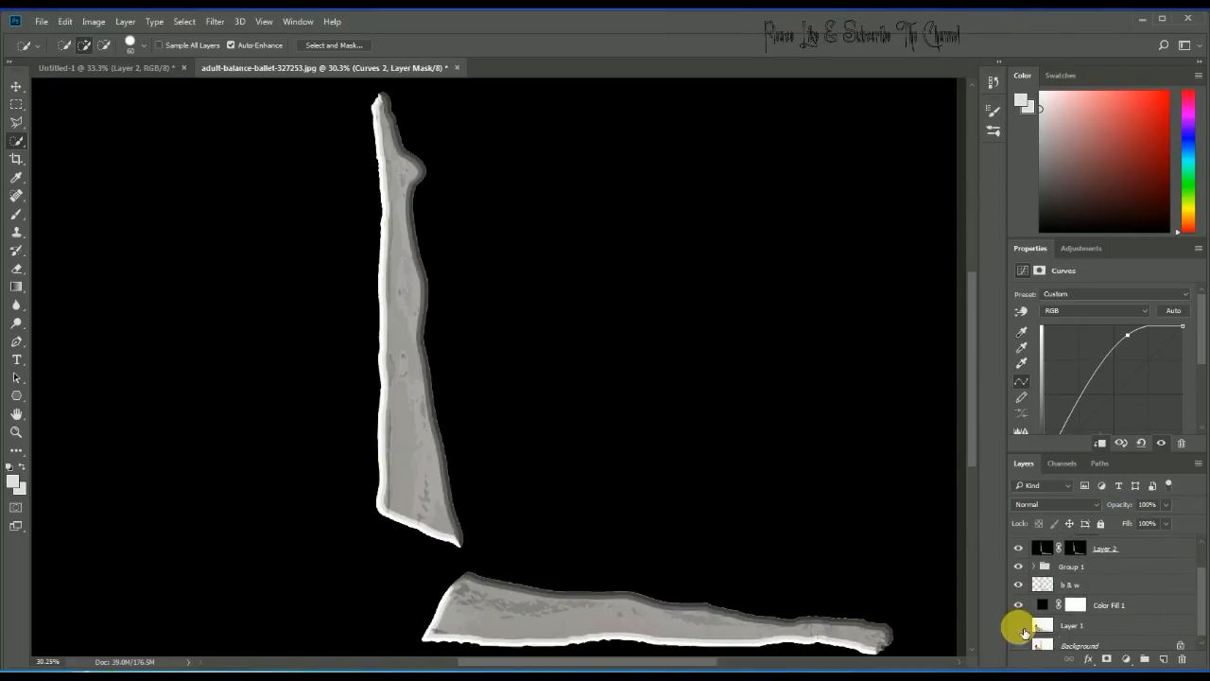
# Make Layer 1 visible and move it above Curves 2 to the top of the layer stack.
pyautogui.click(1021, 628)
pyautogui.moveTo(1099, 627); pyautogui.dragTo(1072, 554)
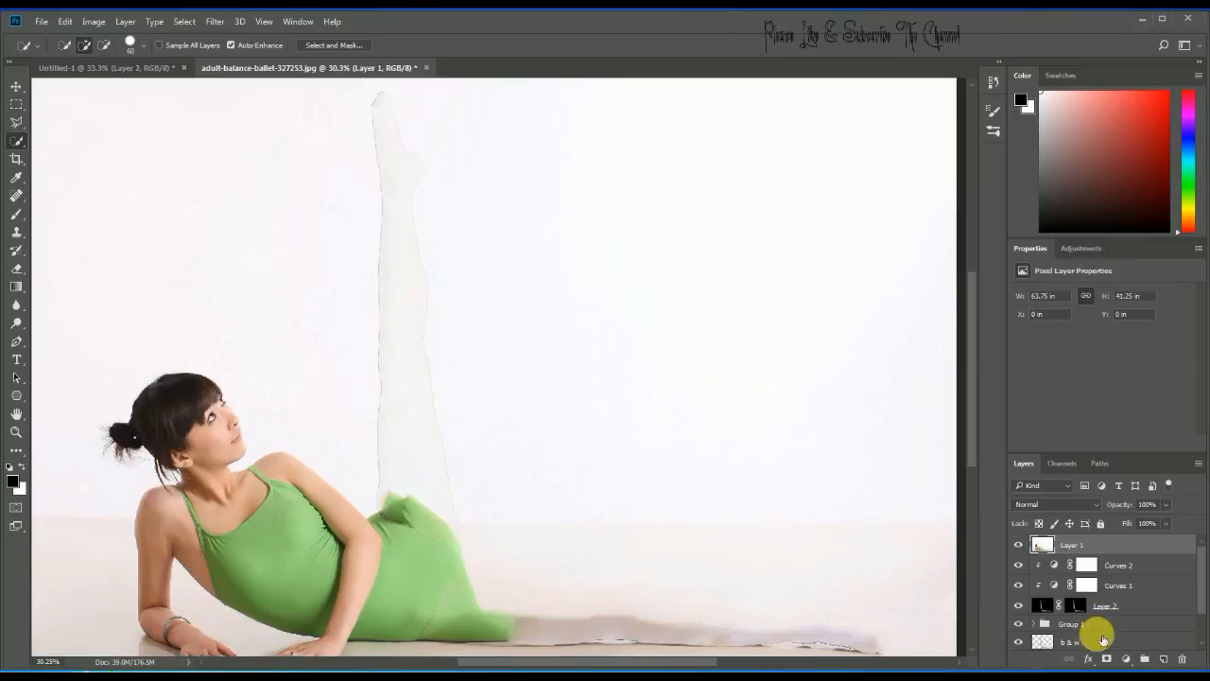
pyautogui.moveTo(1201, 581)
pyautogui.mouseDown()
pyautogui.moveTo(1201, 607)
pyautogui.moveTo(1202, 570)
pyautogui.mouseUp()
# Try Overlay, Soft Light and Linear Light as the blend mode of Layer 1 and settle on Luminosity.
pyautogui.click(1078, 508)
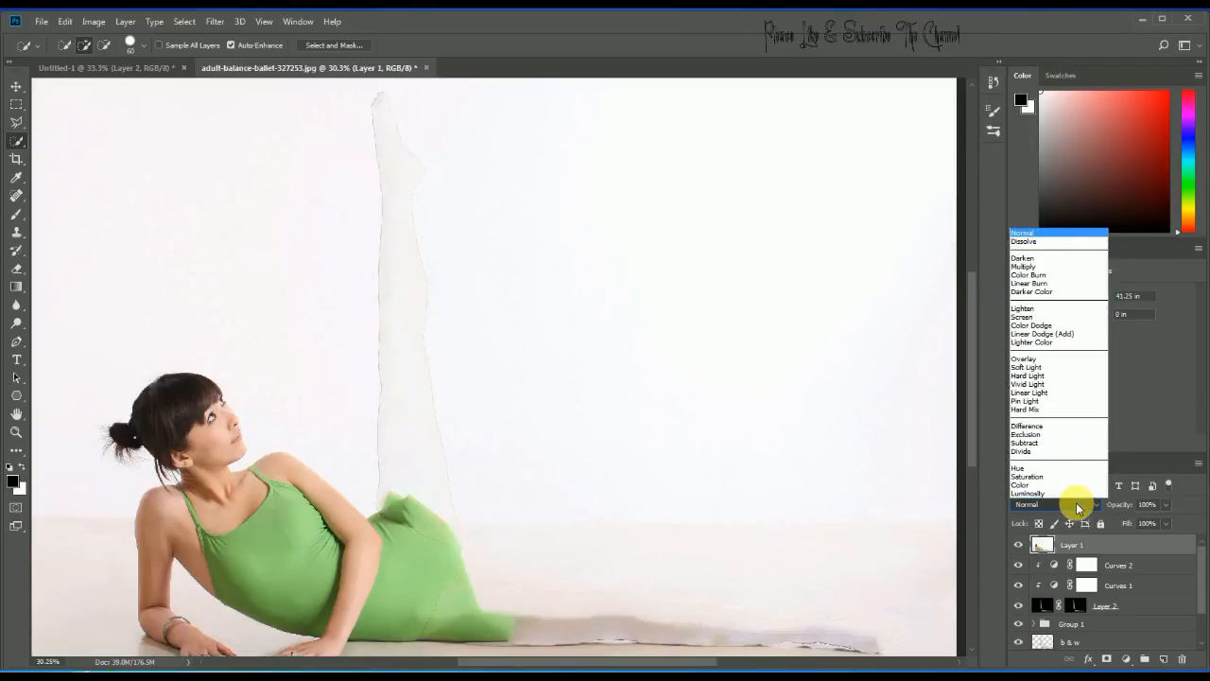
pyautogui.click(1055, 356)
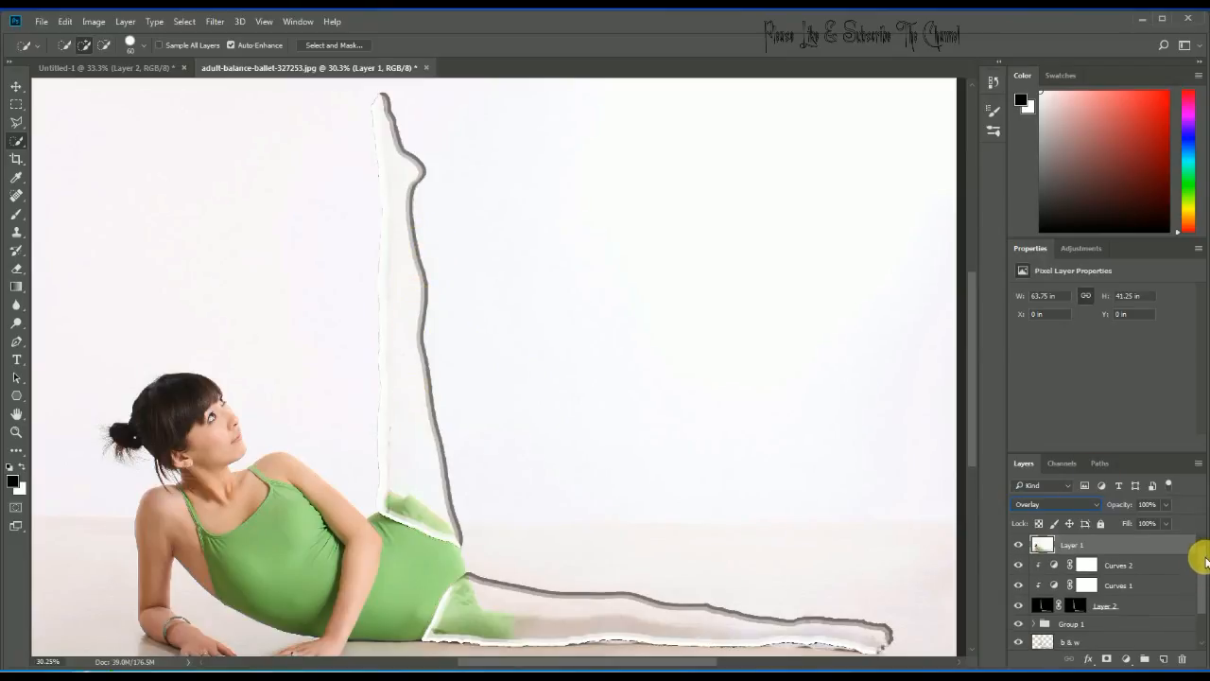
pyautogui.click(1081, 502)
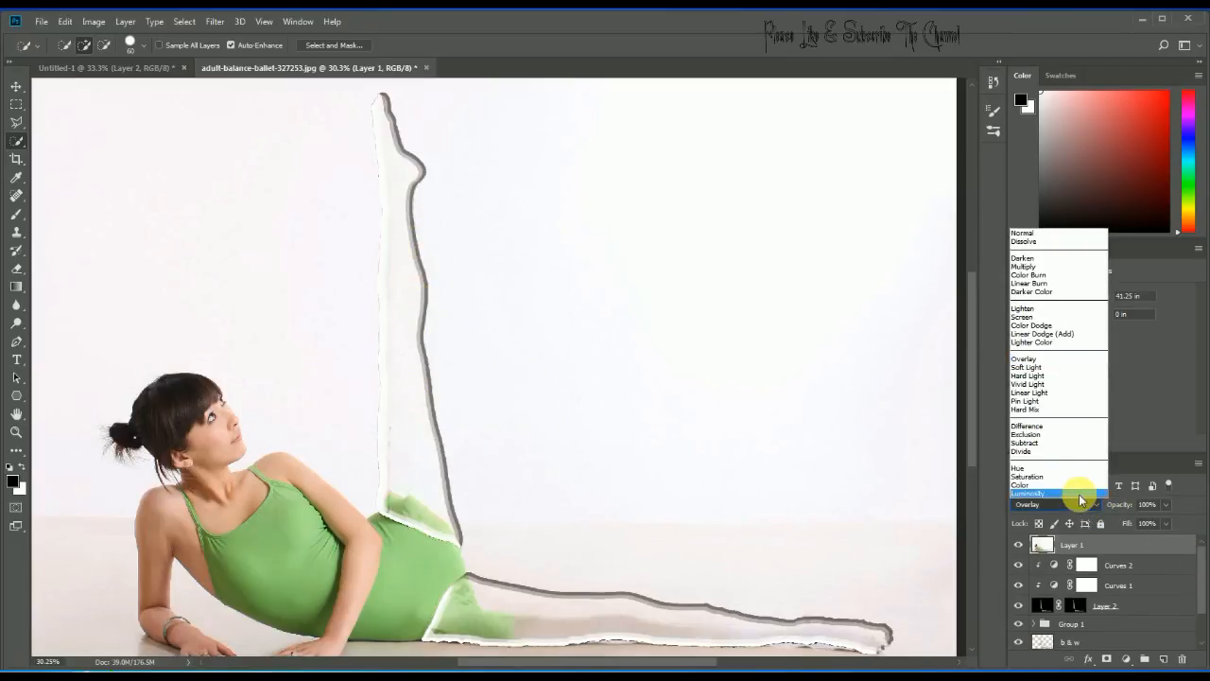
pyautogui.click(1051, 369)
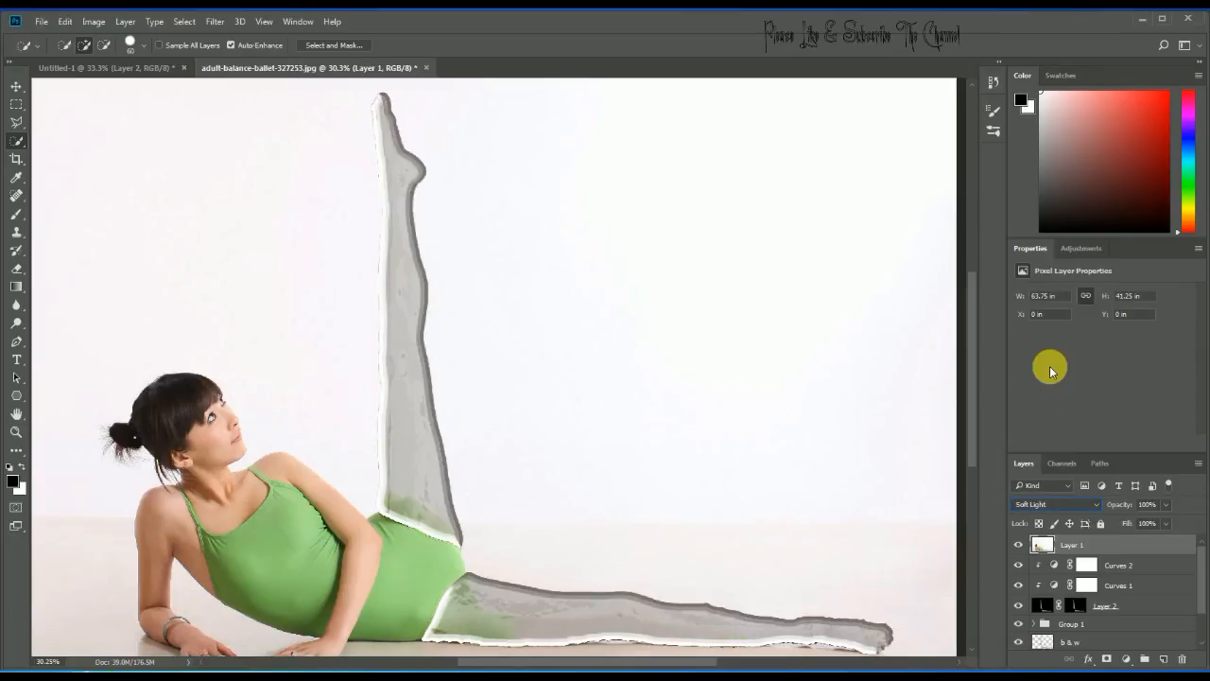
pyautogui.click(1081, 502)
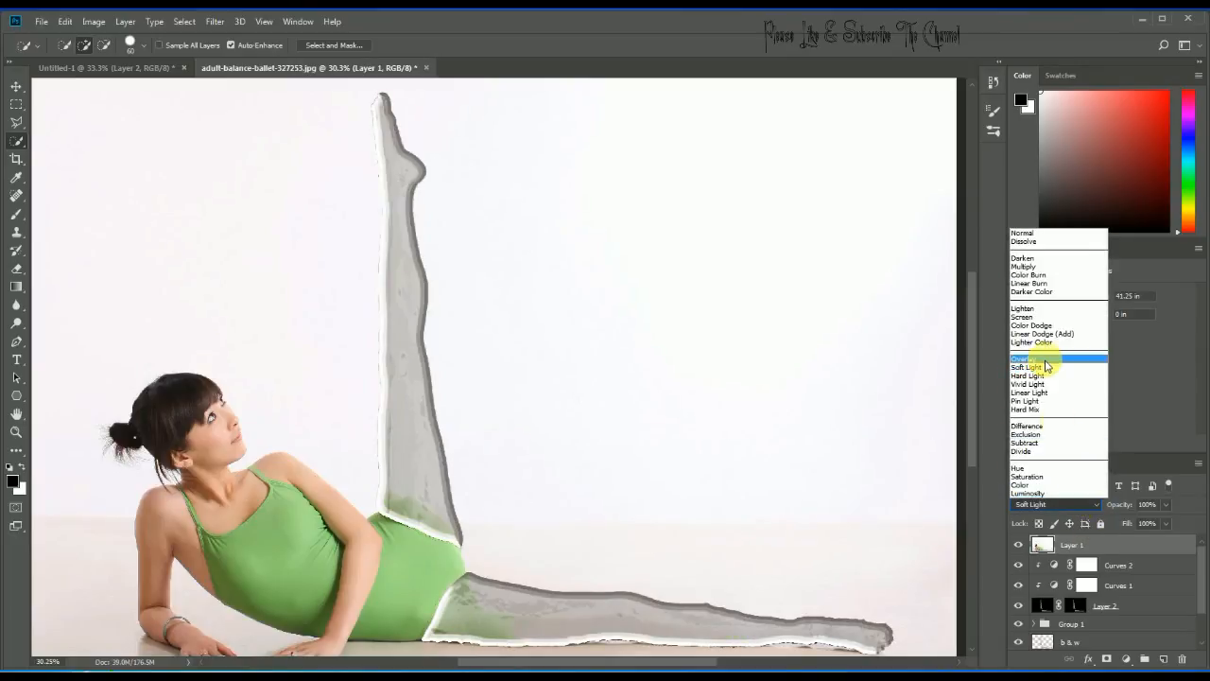
pyautogui.click(1053, 393)
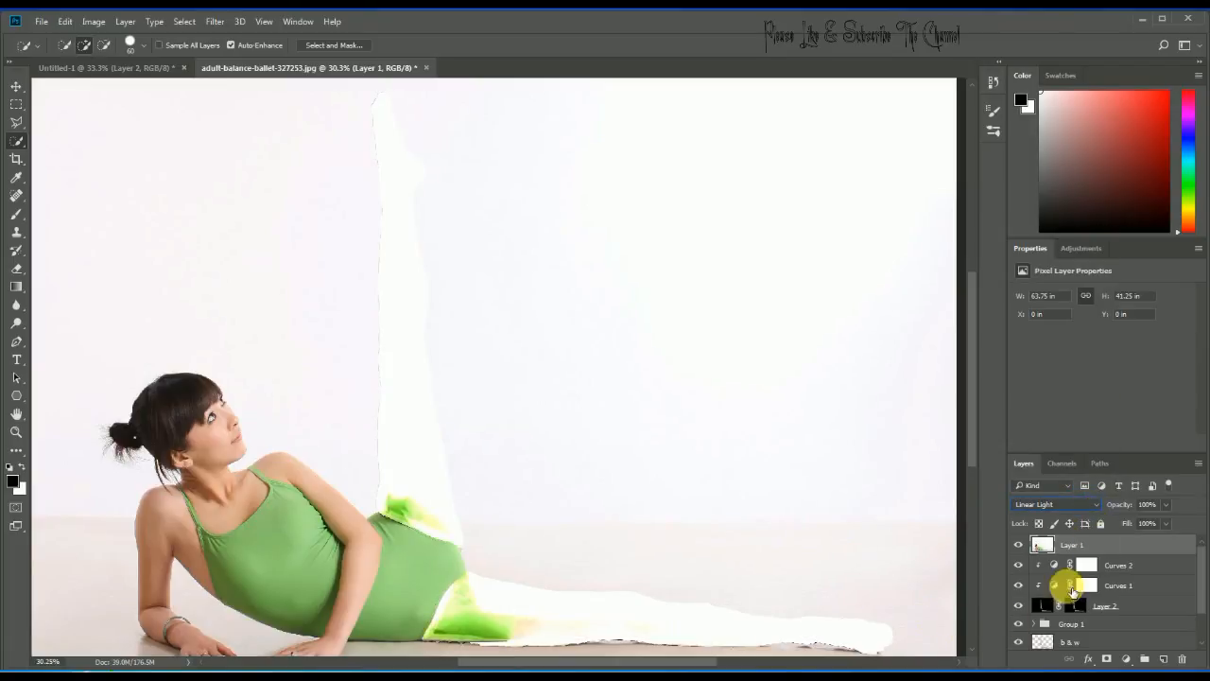
pyautogui.click(1055, 503)
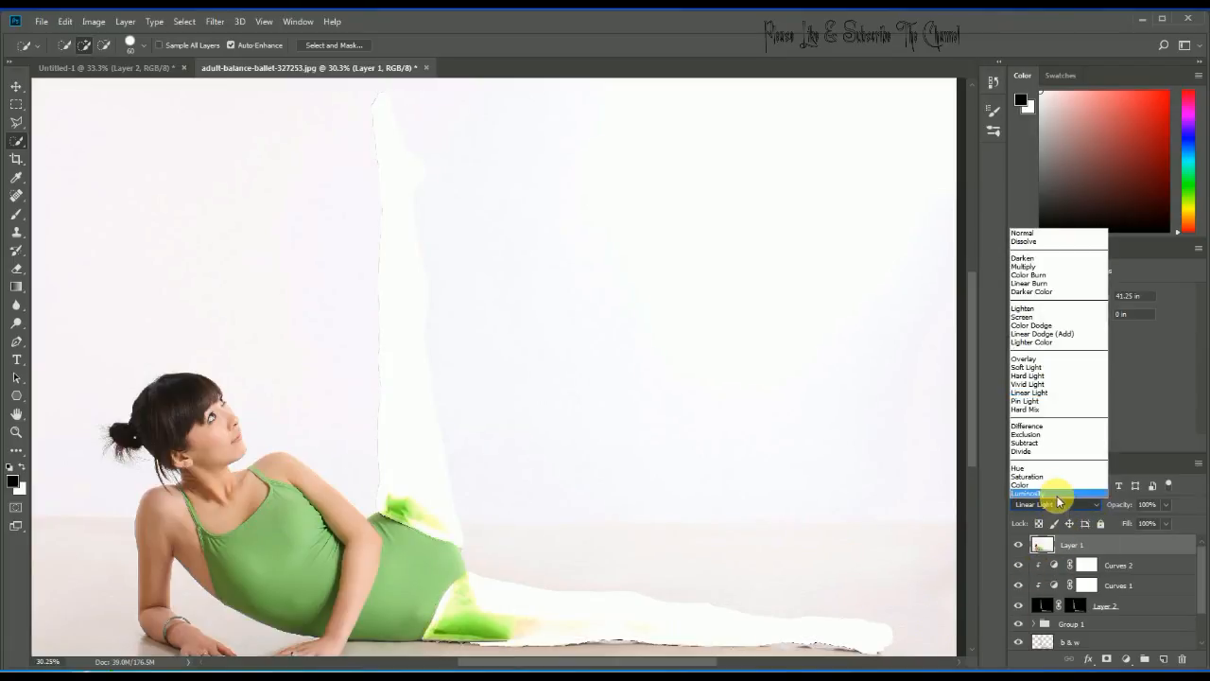
pyautogui.click(1040, 493)
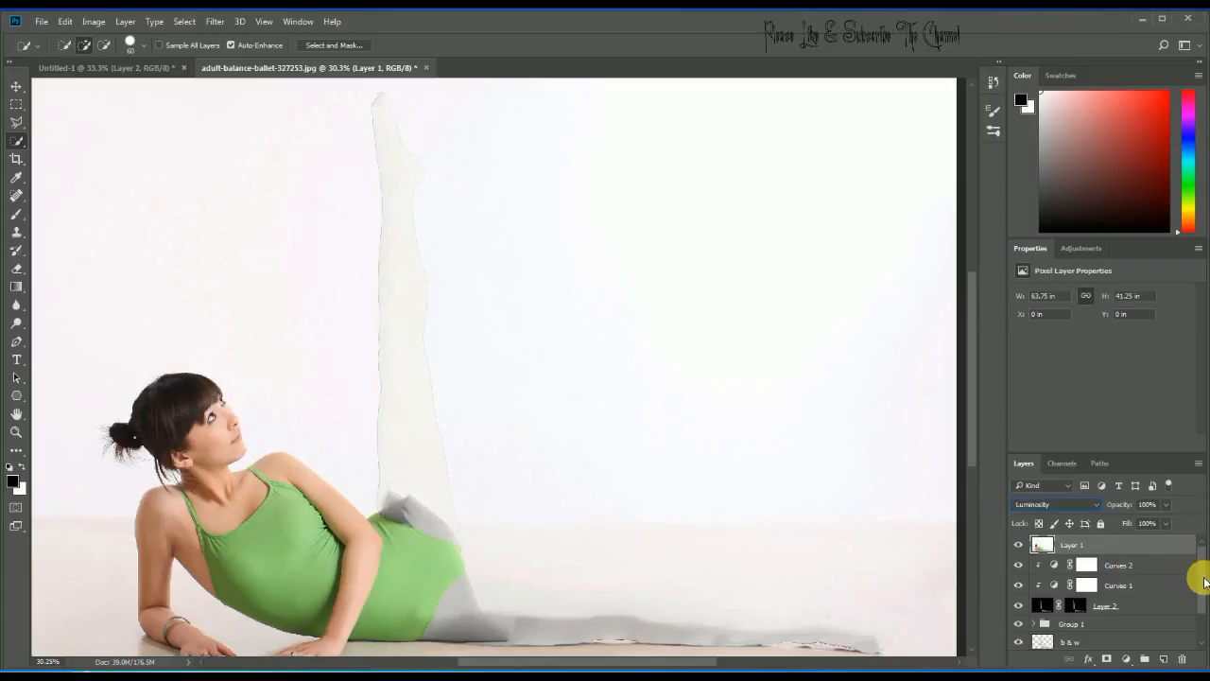
# Switch to the Untitled-1 document and add an empty layer directly above its Background layer.
pyautogui.scroll(-2, 1205, 583)
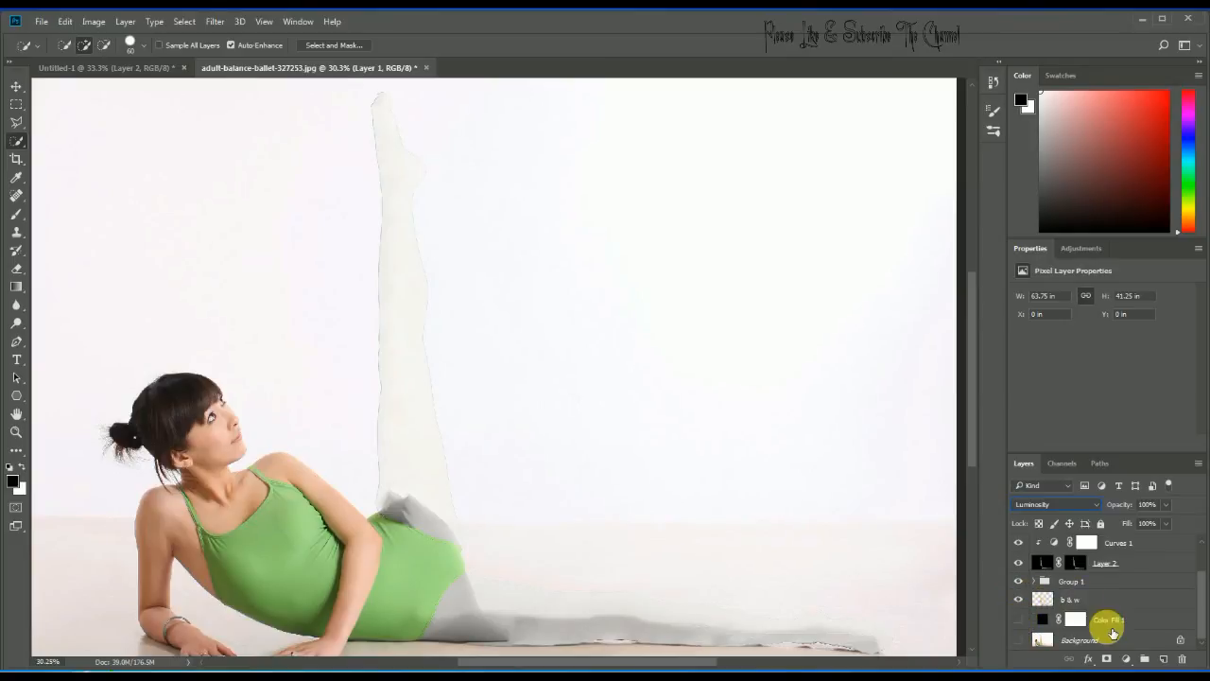
pyautogui.click(127, 74)
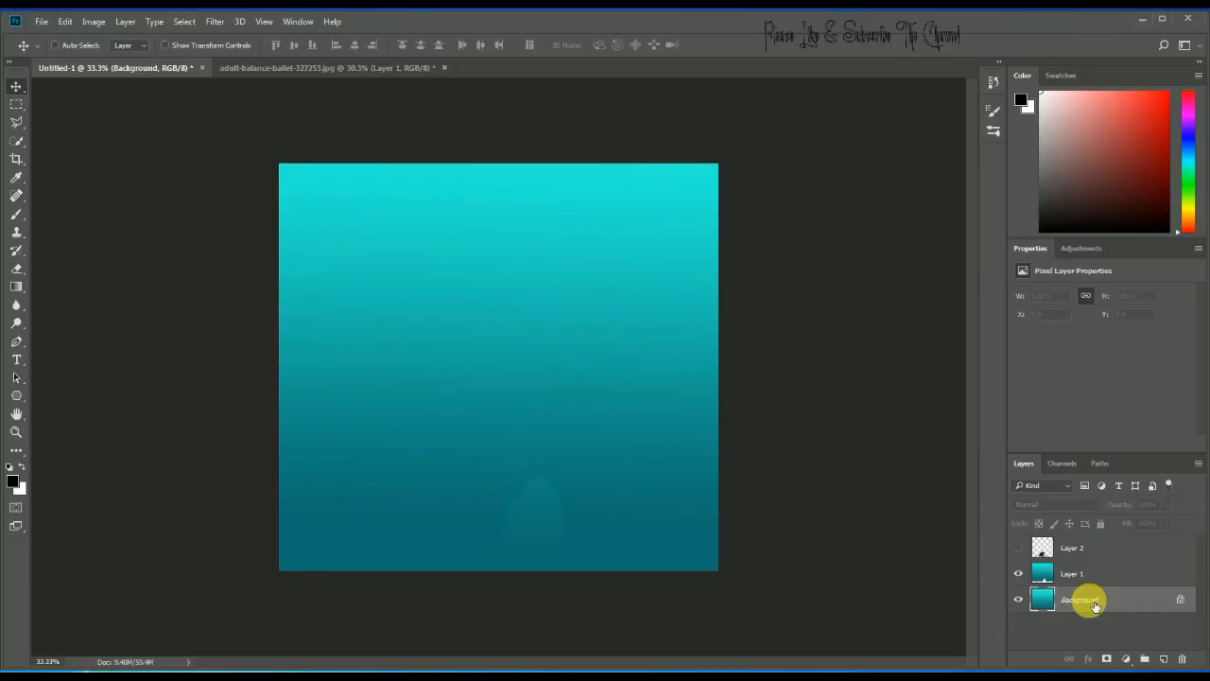
pyautogui.hotkey('ctrl', 'shift', 'alt', 'n')
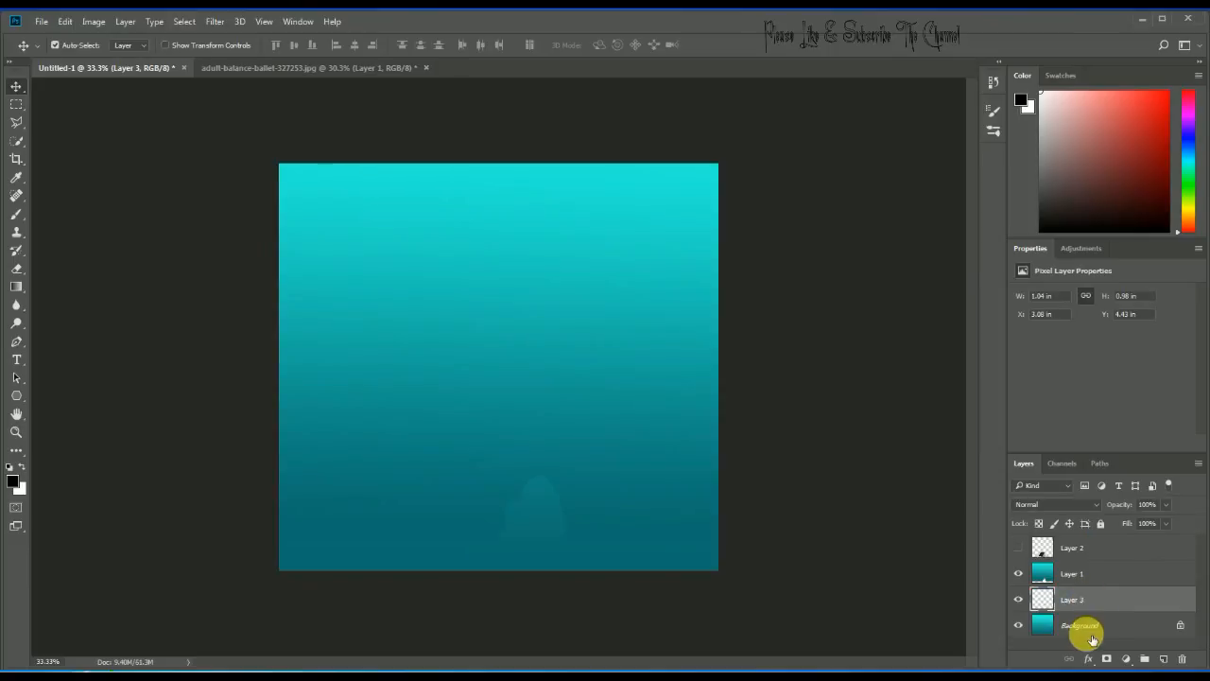
# Show only the teal gradient Background layer of Untitled-1 and duplicate it.
pyautogui.click(1090, 637)
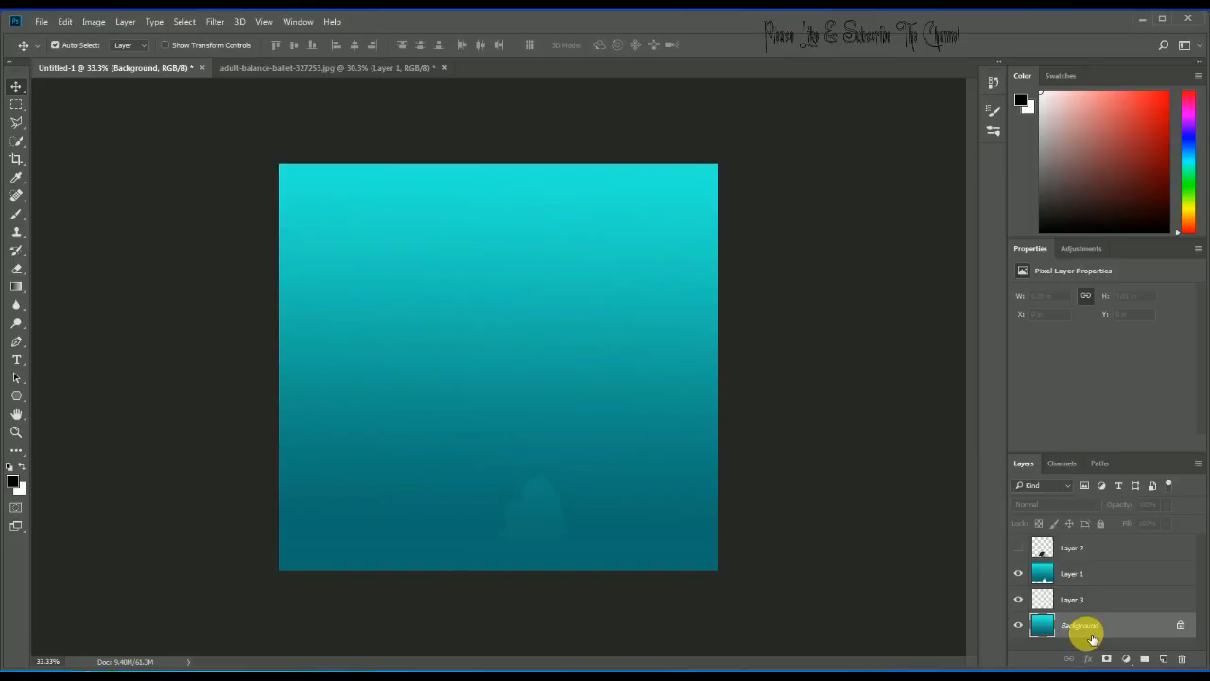
pyautogui.click(1018, 573)
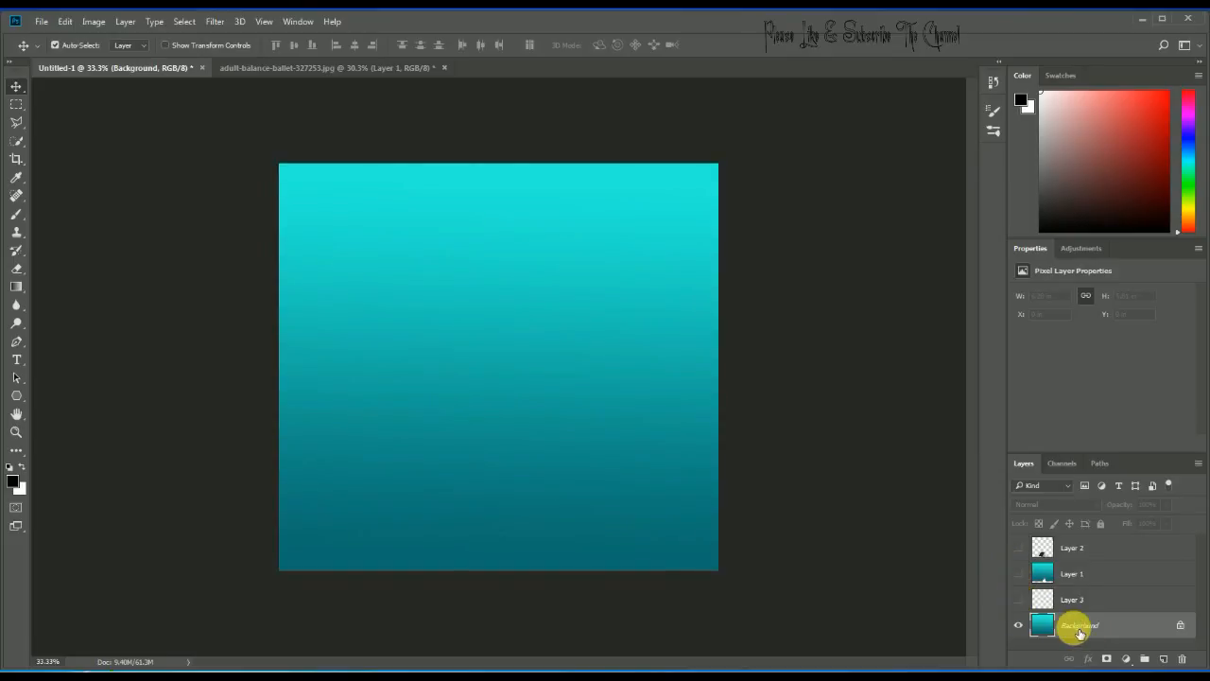
pyautogui.hotkey('ctrl', 'j')
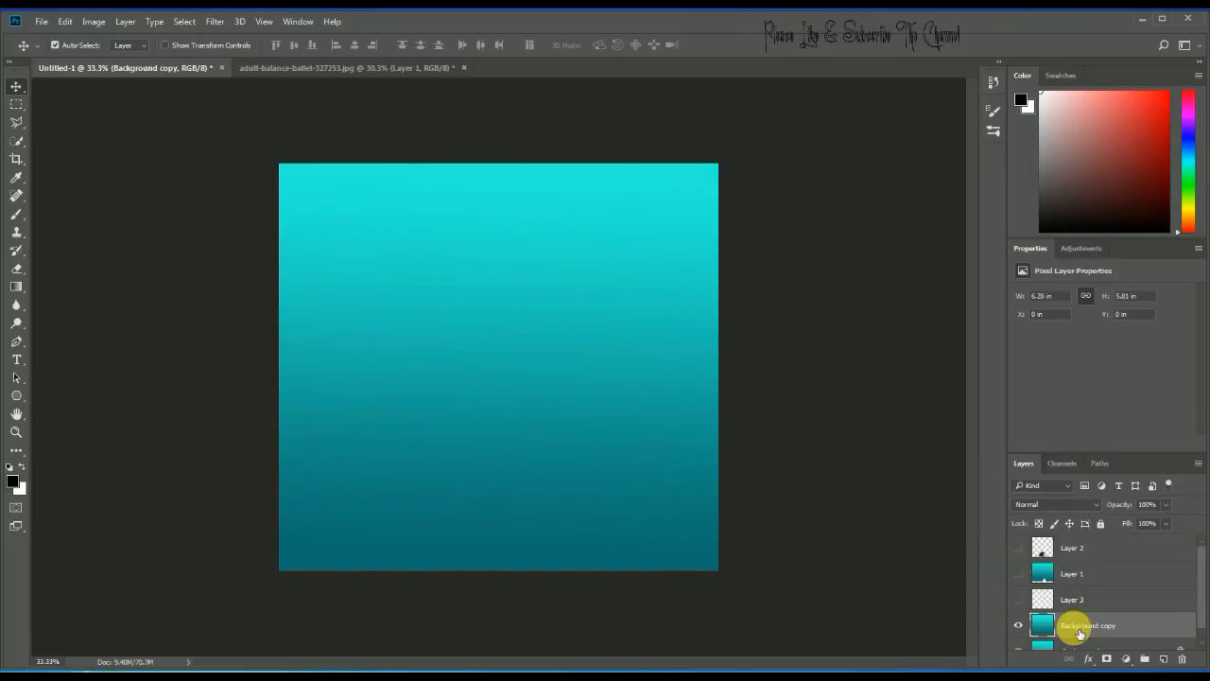
# Copy the duplicated gradient layer into adult-balance-ballet-327253.jpg and show only it and the b & w layer.
pyautogui.moveTo(567, 414); pyautogui.dragTo(428, 231)
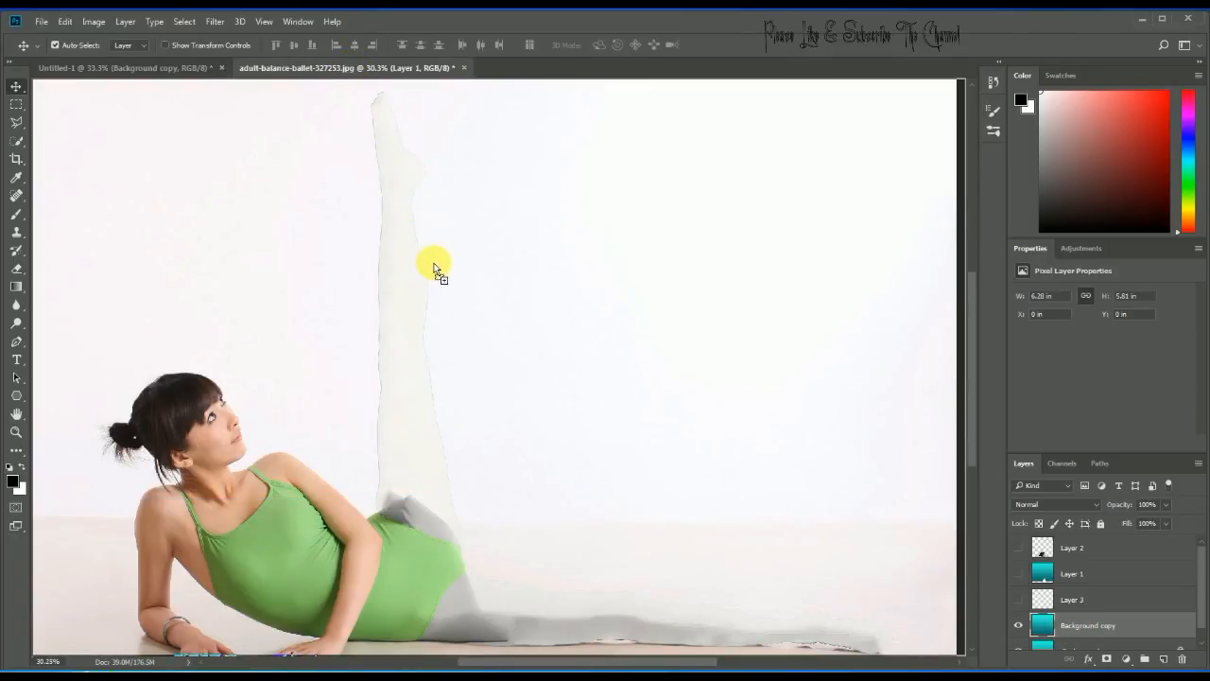
pyautogui.moveTo(610, 340); pyautogui.dragTo(624, 397)
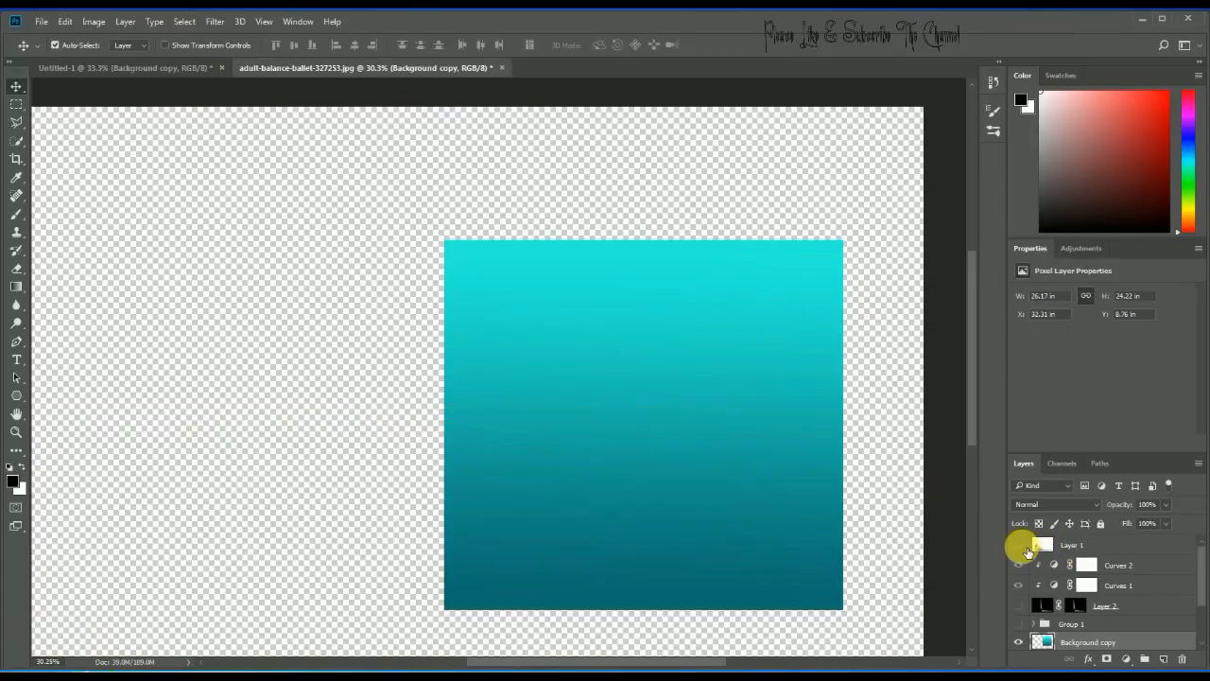
pyautogui.scroll(-2, 1199, 579)
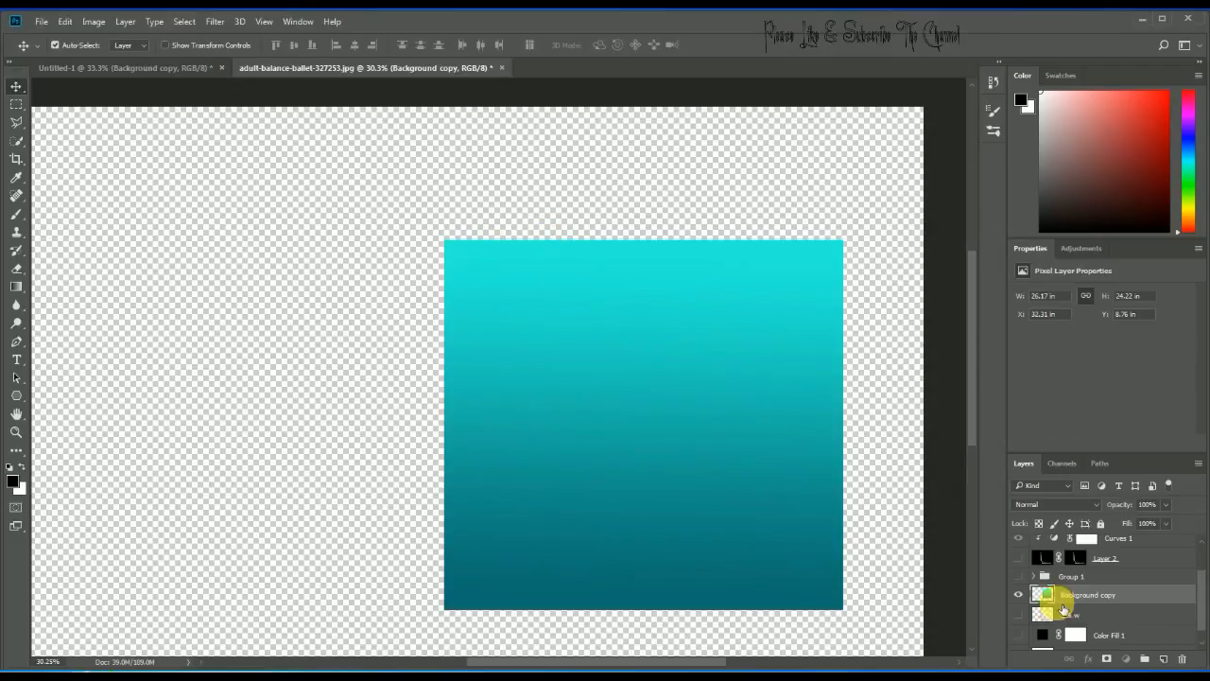
pyautogui.click(1018, 614)
# Move the gradient over the raised leg and enlarge it to about 147% width and 159% height to cover both legs.
pyautogui.moveTo(626, 368); pyautogui.dragTo(506, 261)
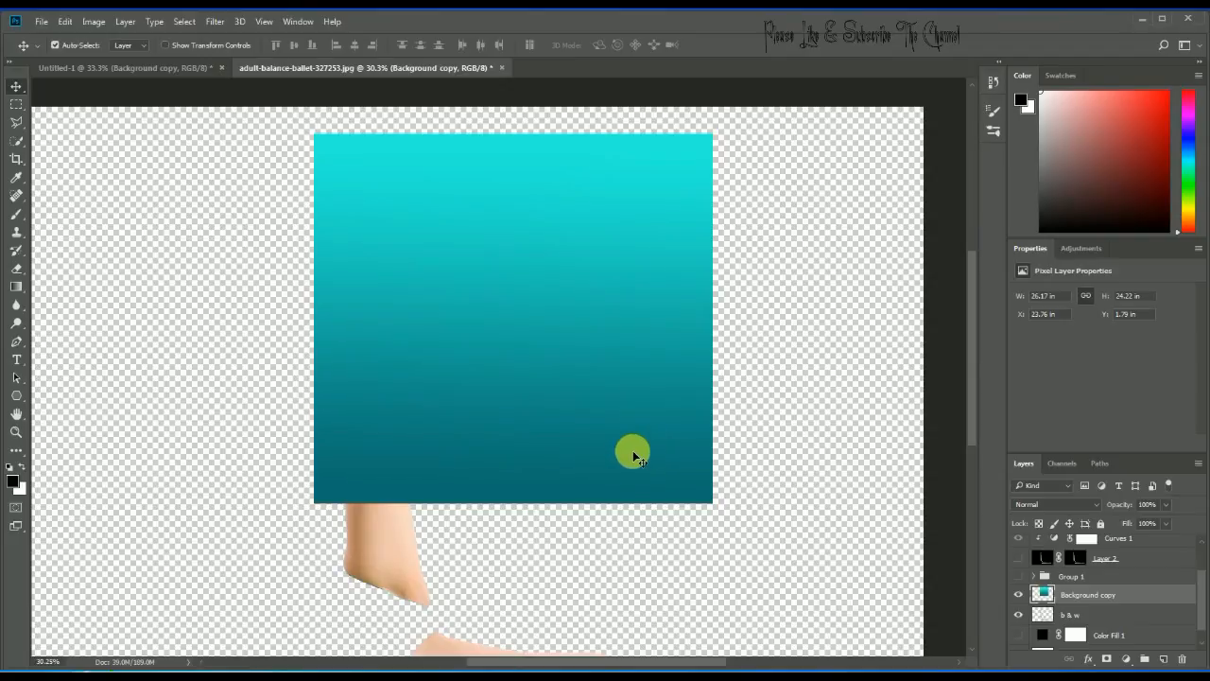
pyautogui.hotkey('ctrl', 't')
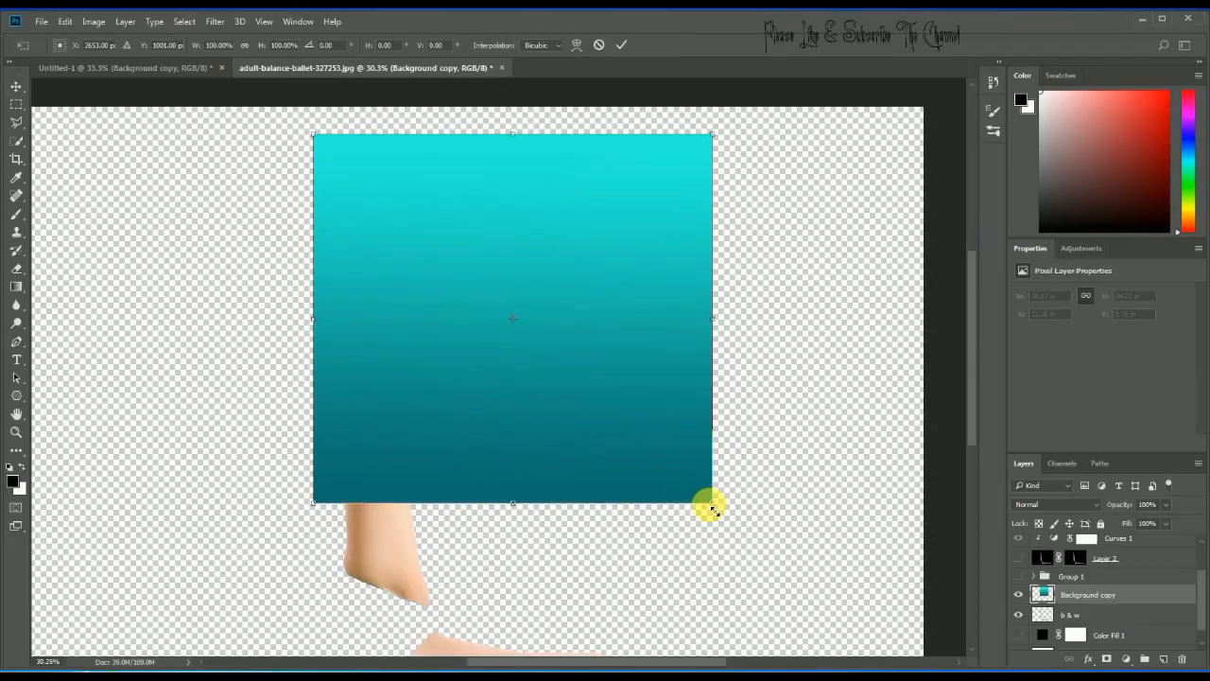
pyautogui.moveTo(711, 508); pyautogui.dragTo(901, 655)
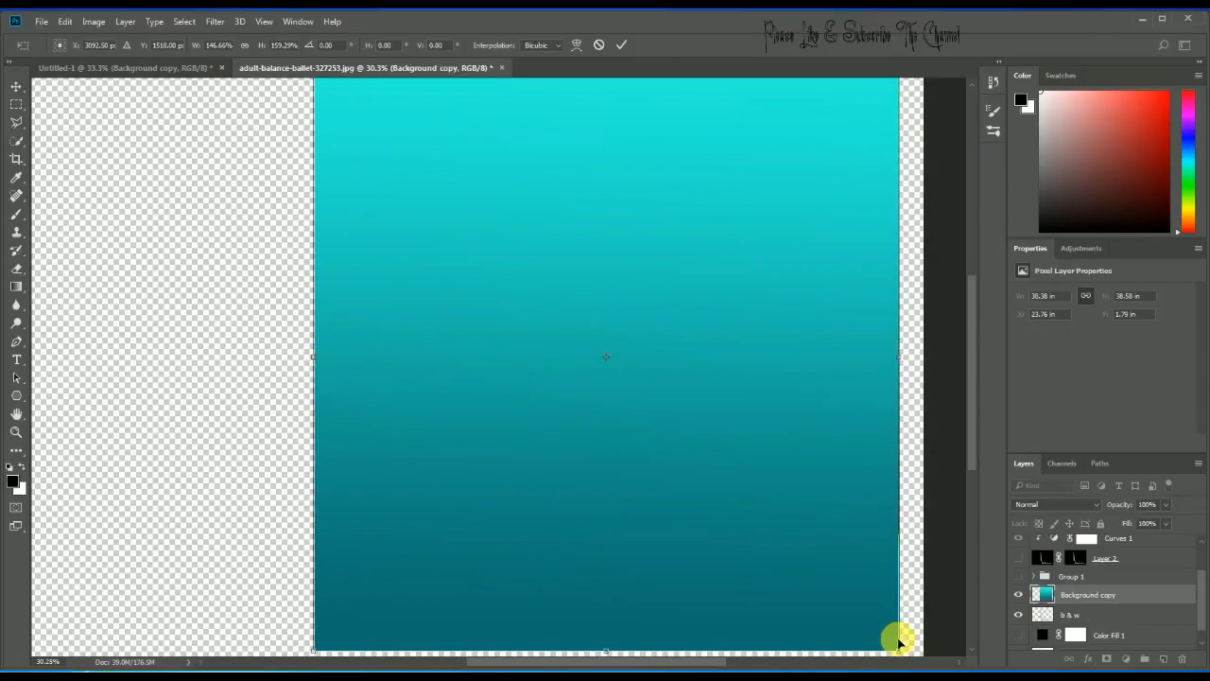
pyautogui.scroll(3, 483, 329)
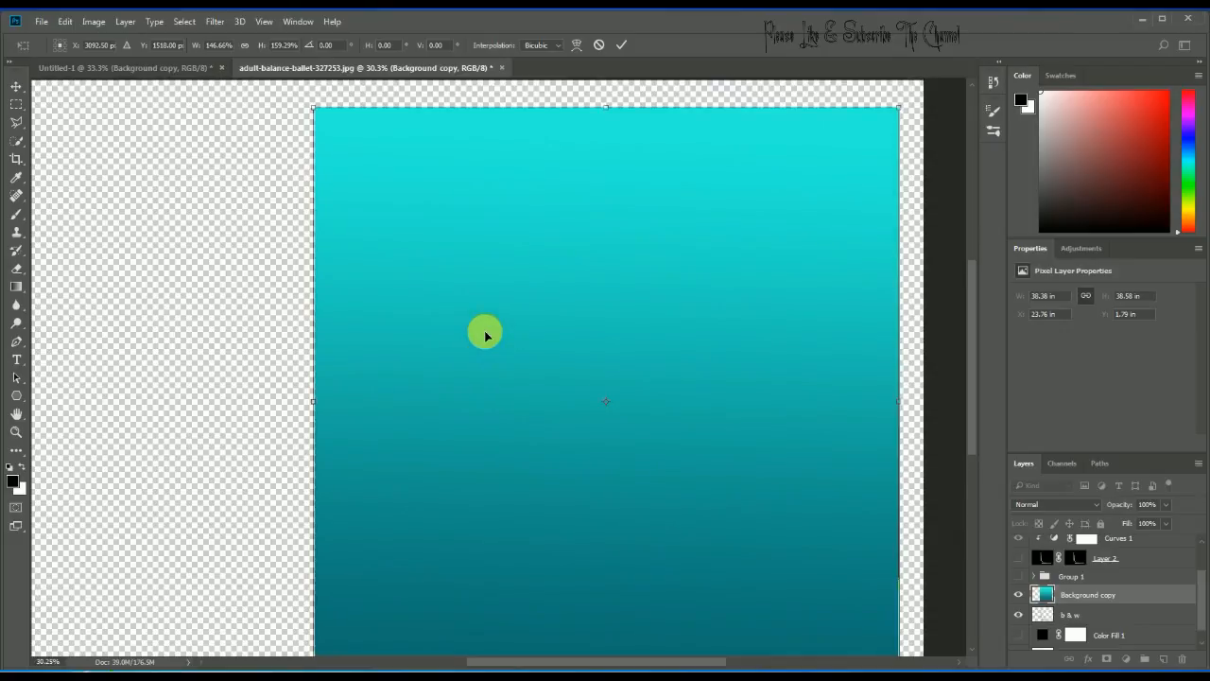
pyautogui.press('Return')
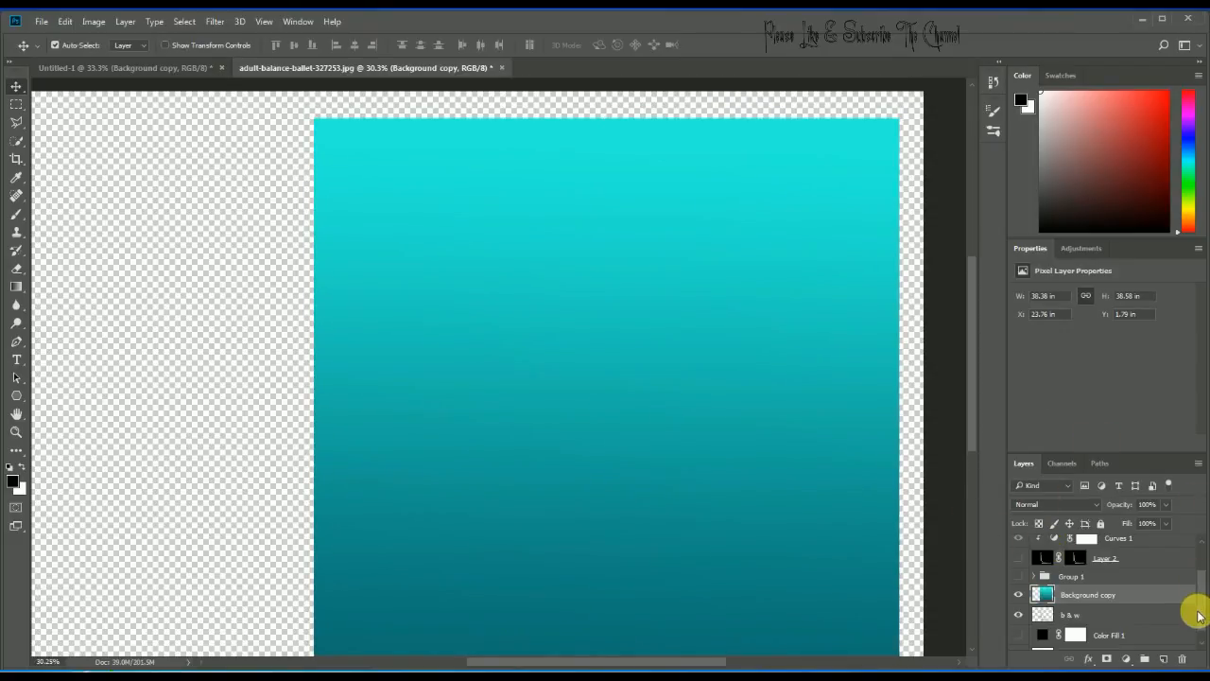
# Try Multiply on the Background copy gradient layer, and set its blend mode to Overlay.
pyautogui.scroll(1, 1198, 613)
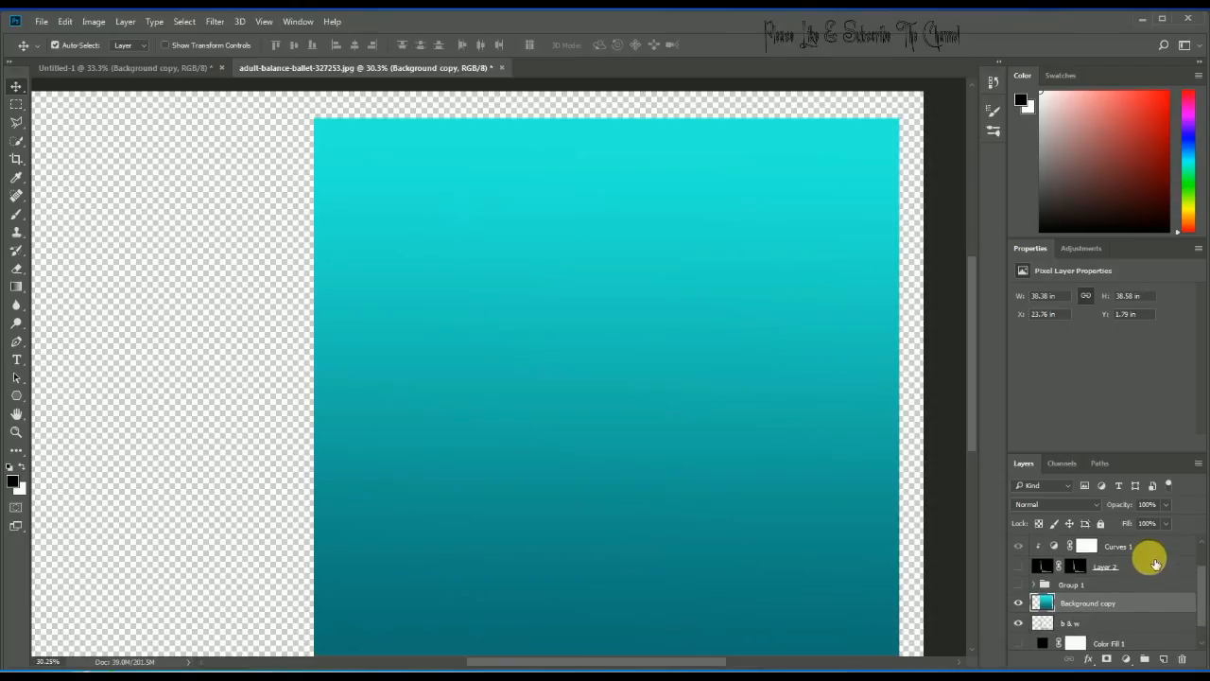
pyautogui.click(1094, 504)
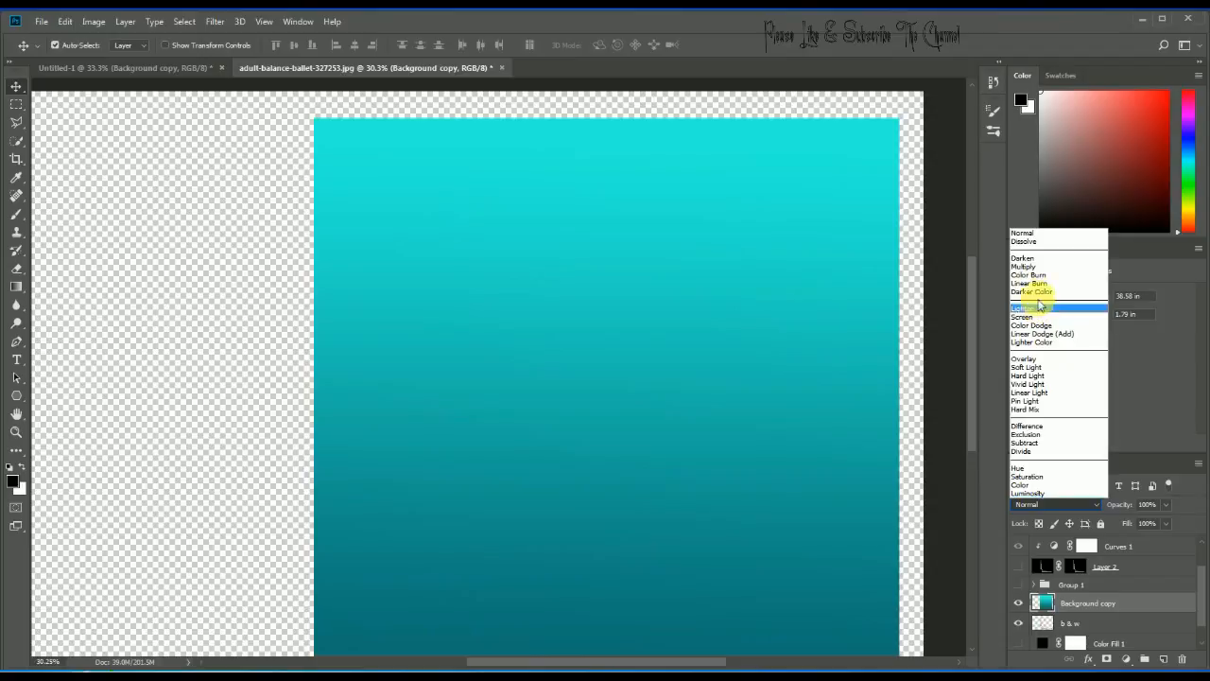
pyautogui.click(1040, 266)
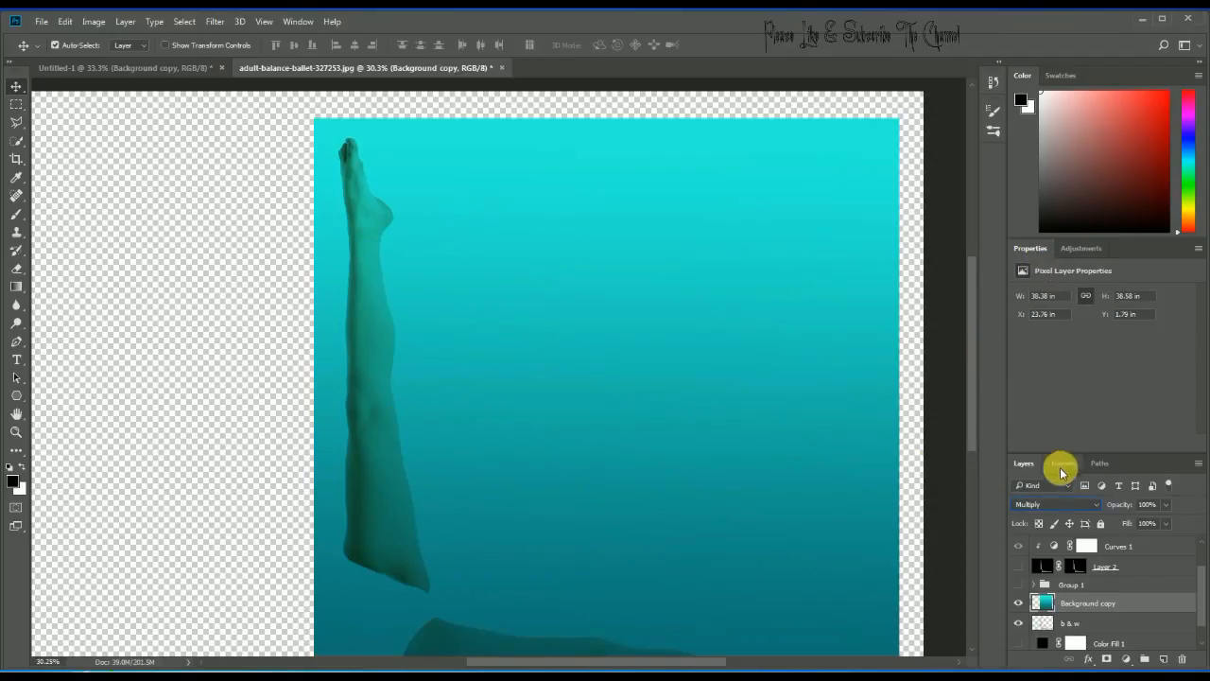
pyautogui.click(1052, 505)
pyautogui.click(1051, 359)
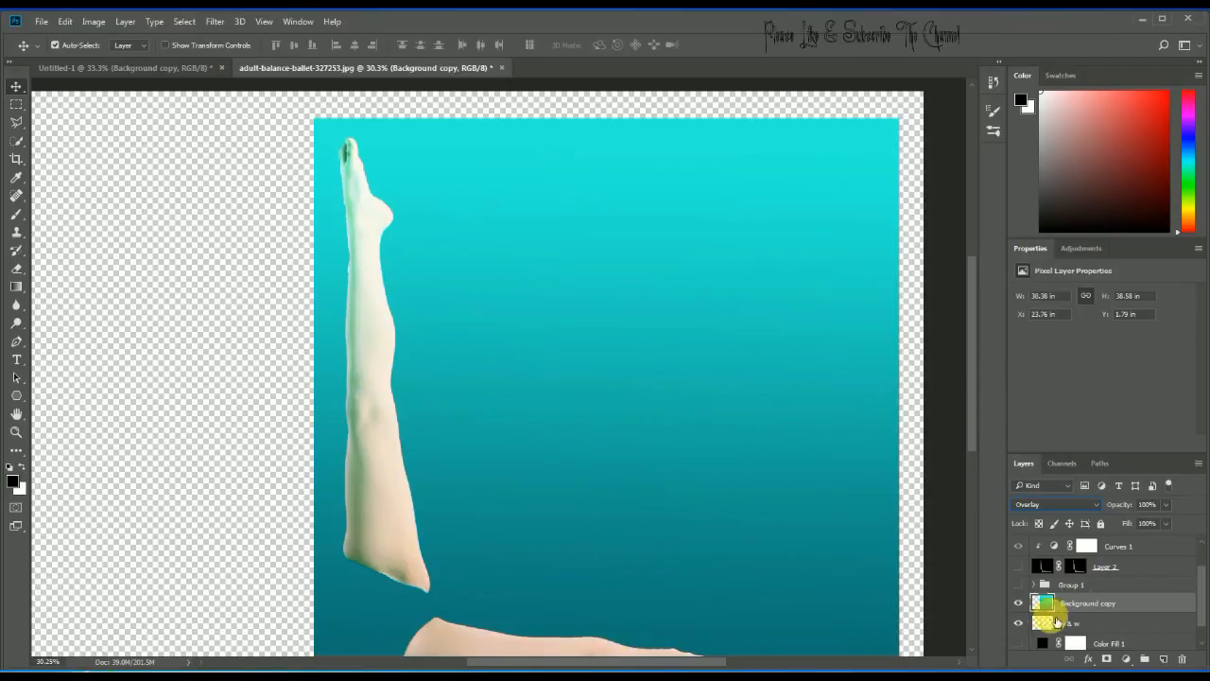
# Desaturate the leg cutout on the b & w layer and set that layer's blend mode to Overlay.
pyautogui.click(1019, 624)
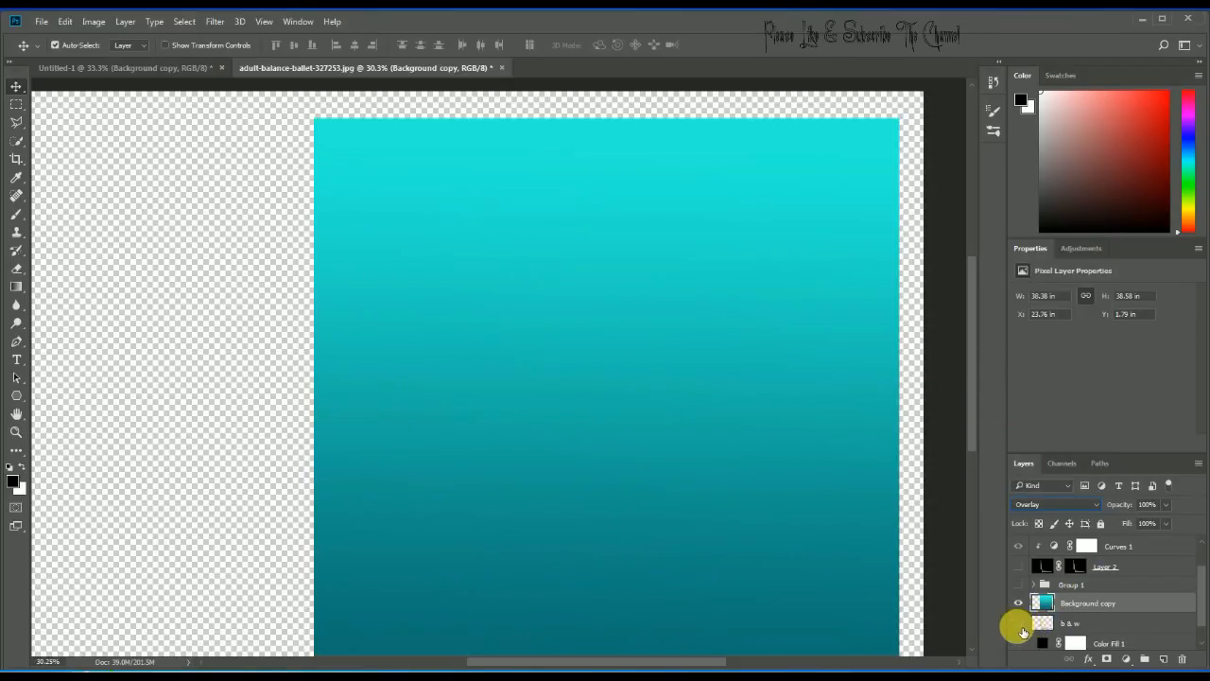
pyautogui.click(1020, 624)
pyautogui.click(1084, 624)
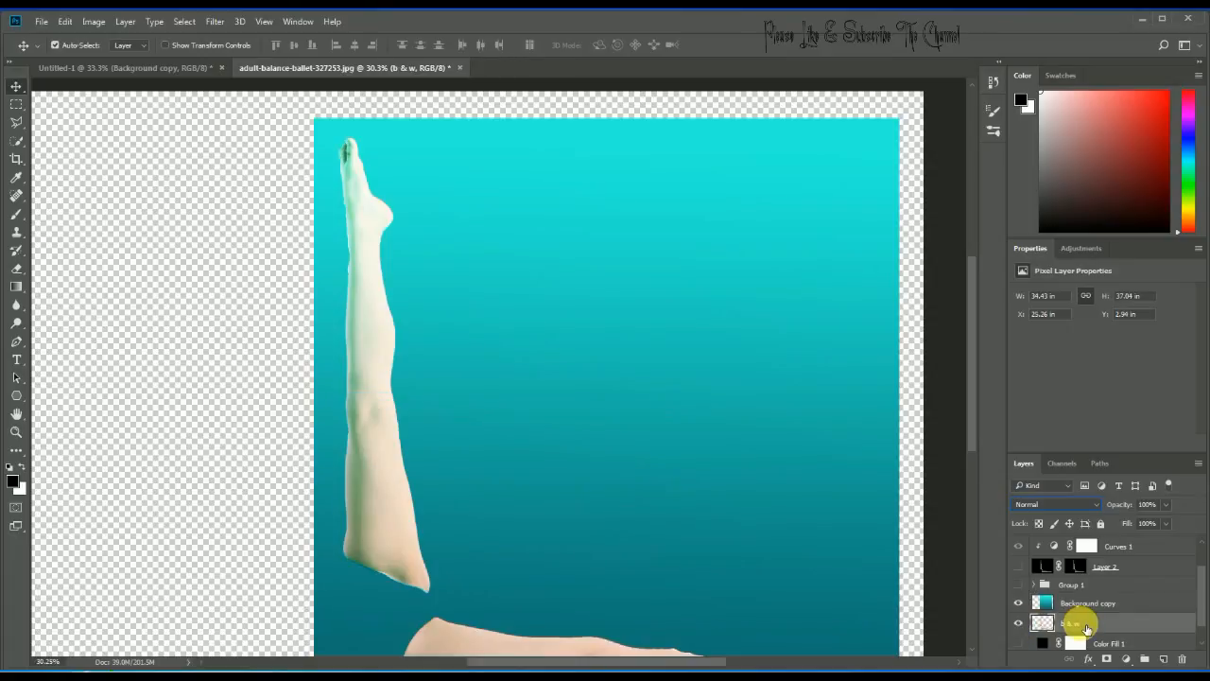
pyautogui.hotkey('ctrl', 'shift', 'u')
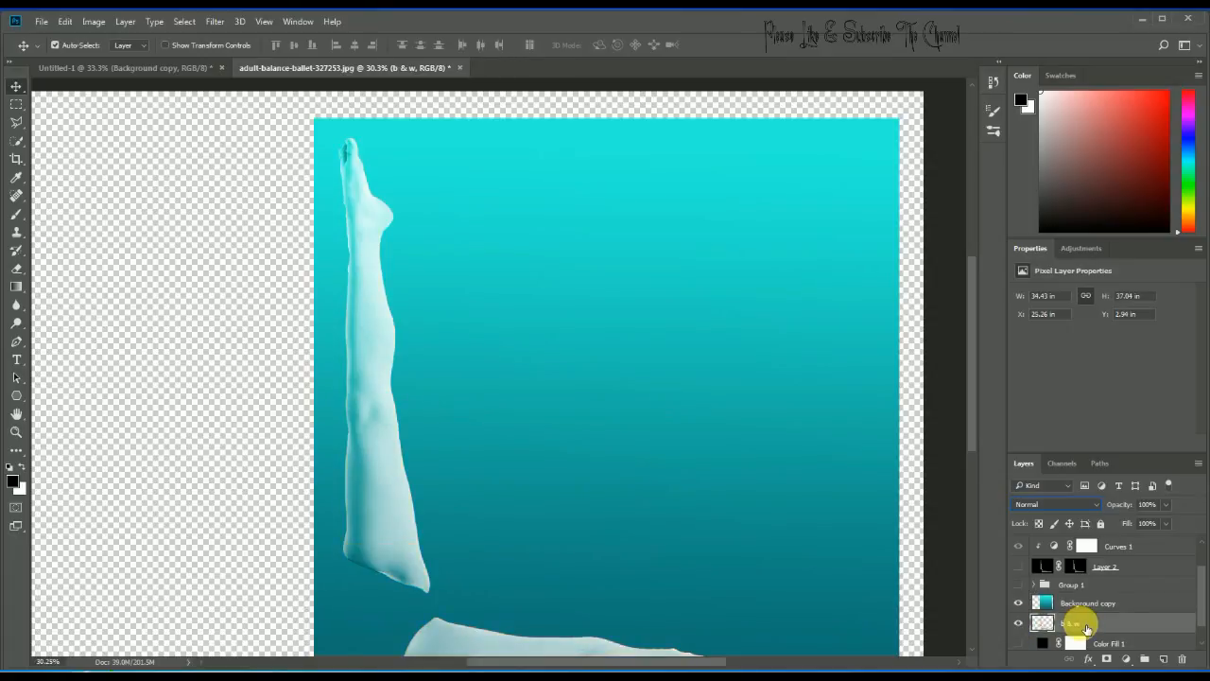
pyautogui.click(1078, 504)
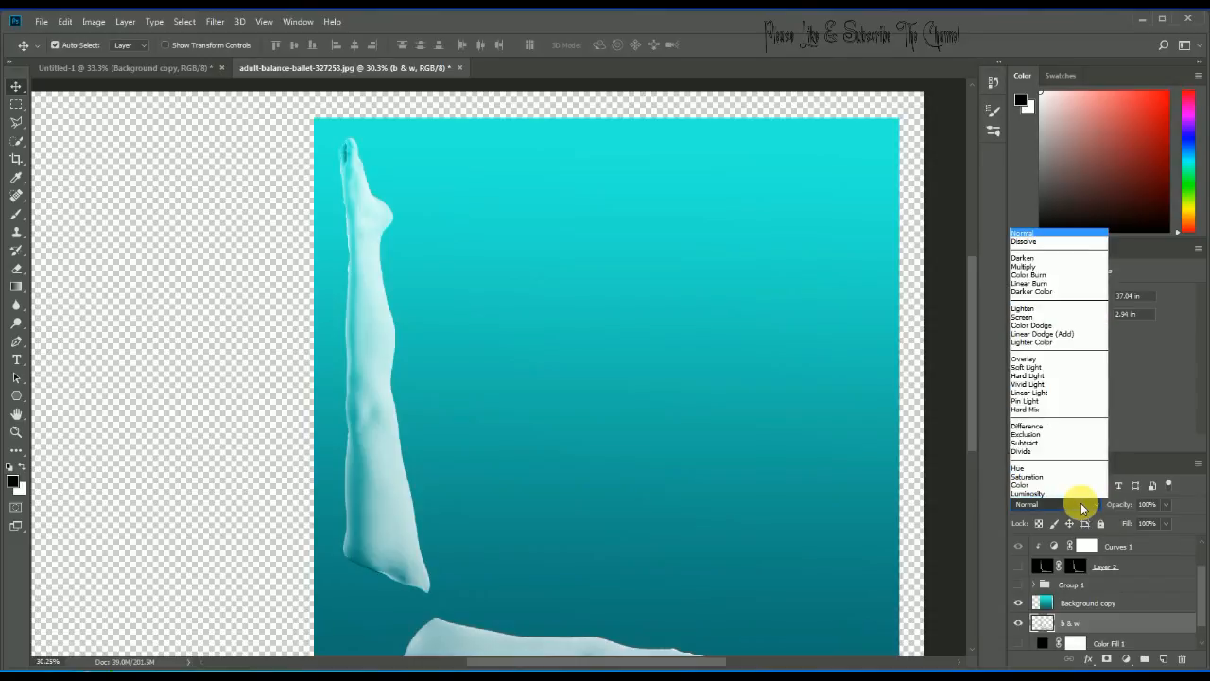
pyautogui.click(1068, 368)
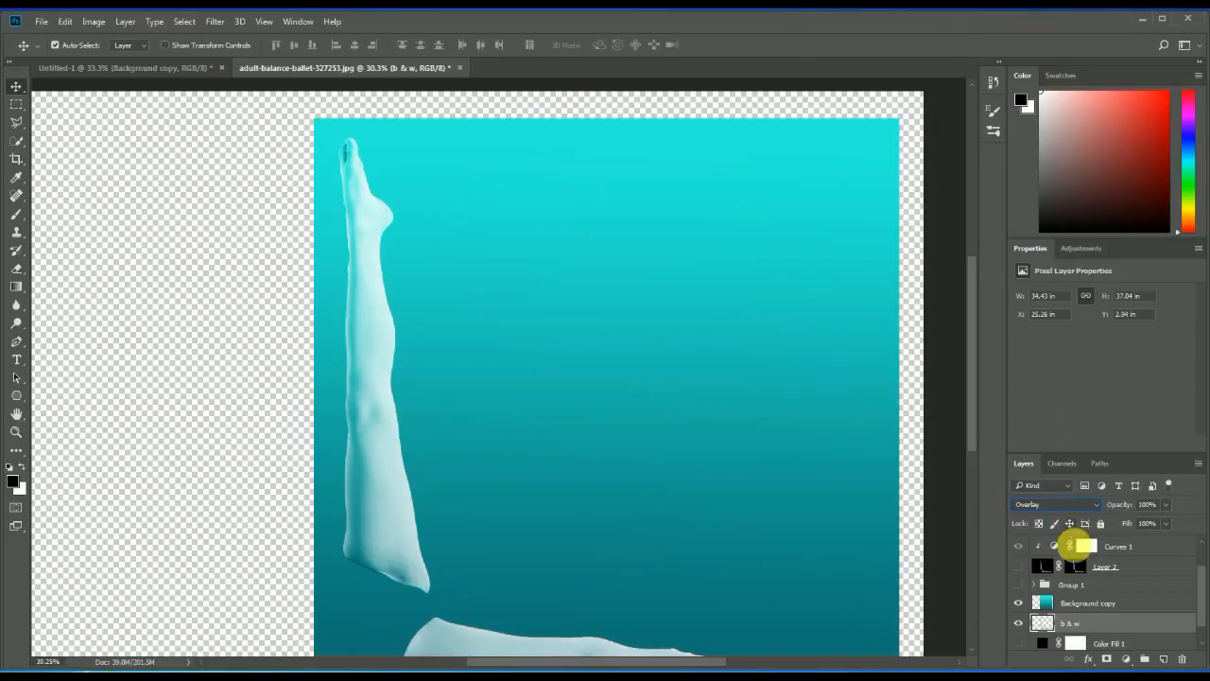
# Try the Multiply blend mode on the Background copy gradient layer and return it to Overlay.
pyautogui.click(1092, 602)
pyautogui.click(1070, 504)
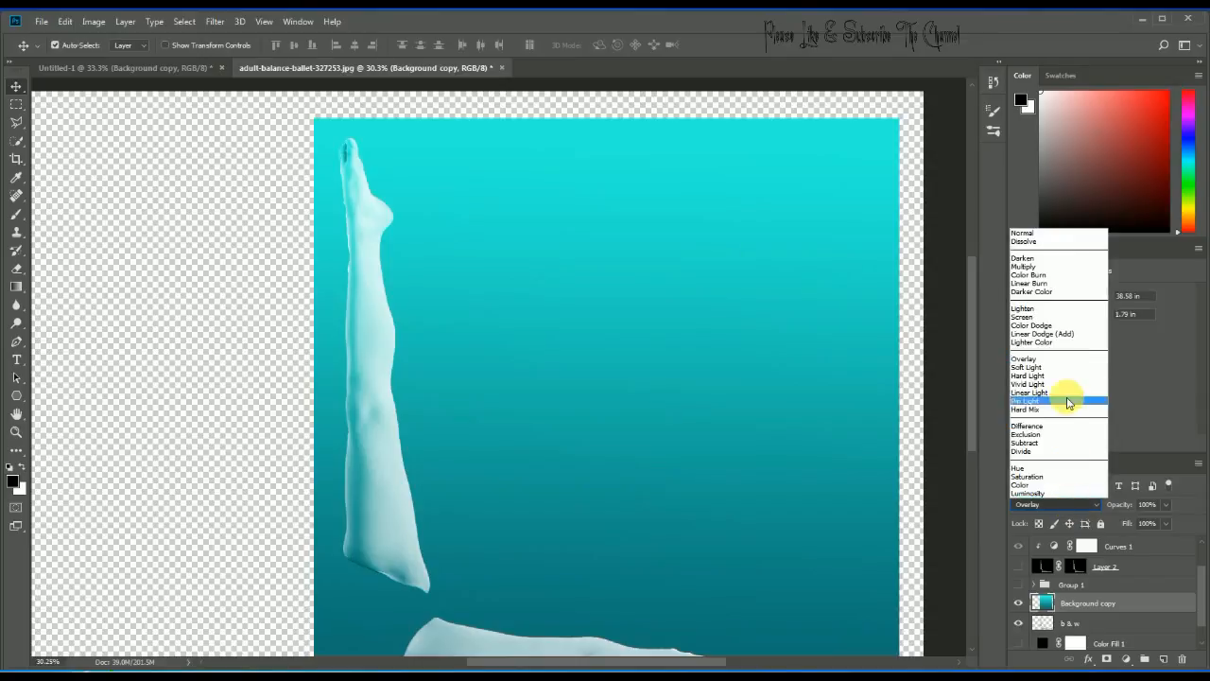
pyautogui.click(1050, 365)
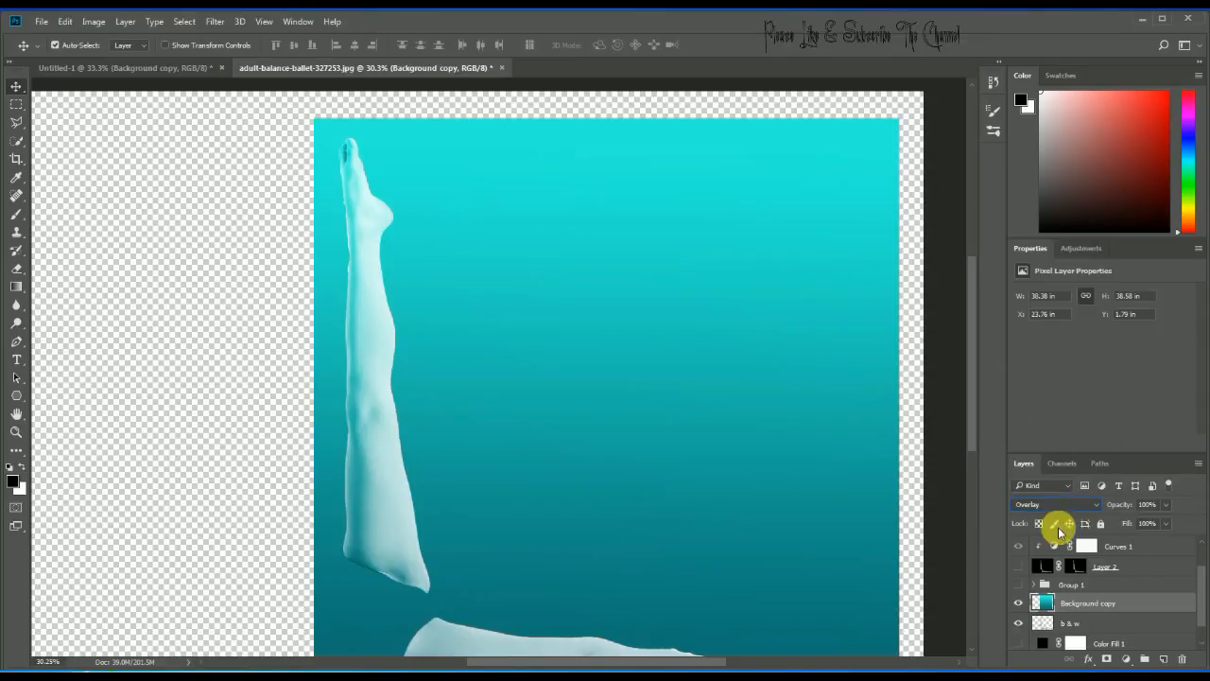
pyautogui.click(1059, 499)
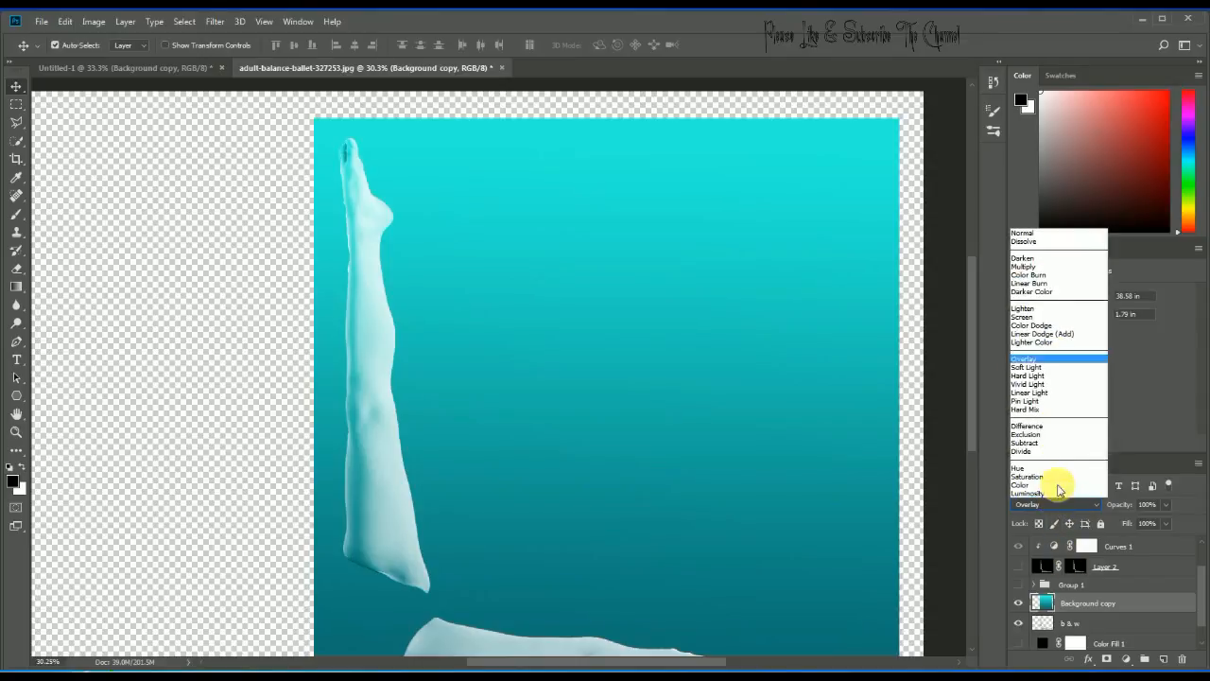
pyautogui.click(1043, 269)
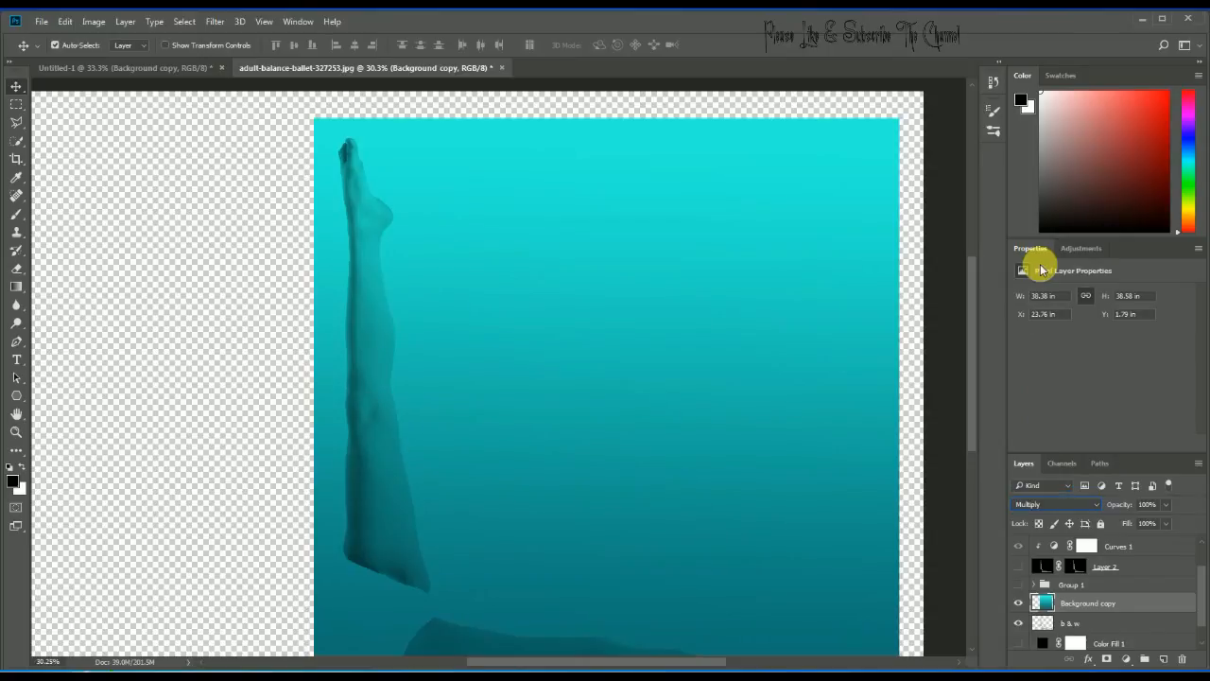
pyautogui.click(1070, 503)
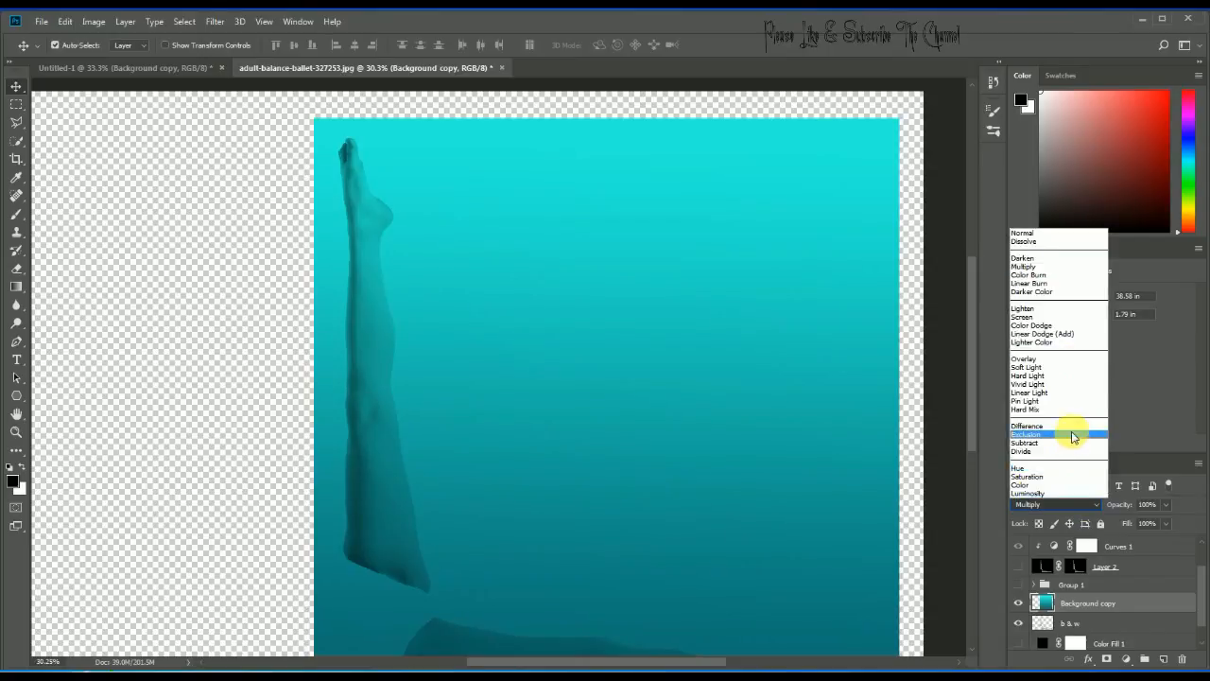
pyautogui.click(1059, 362)
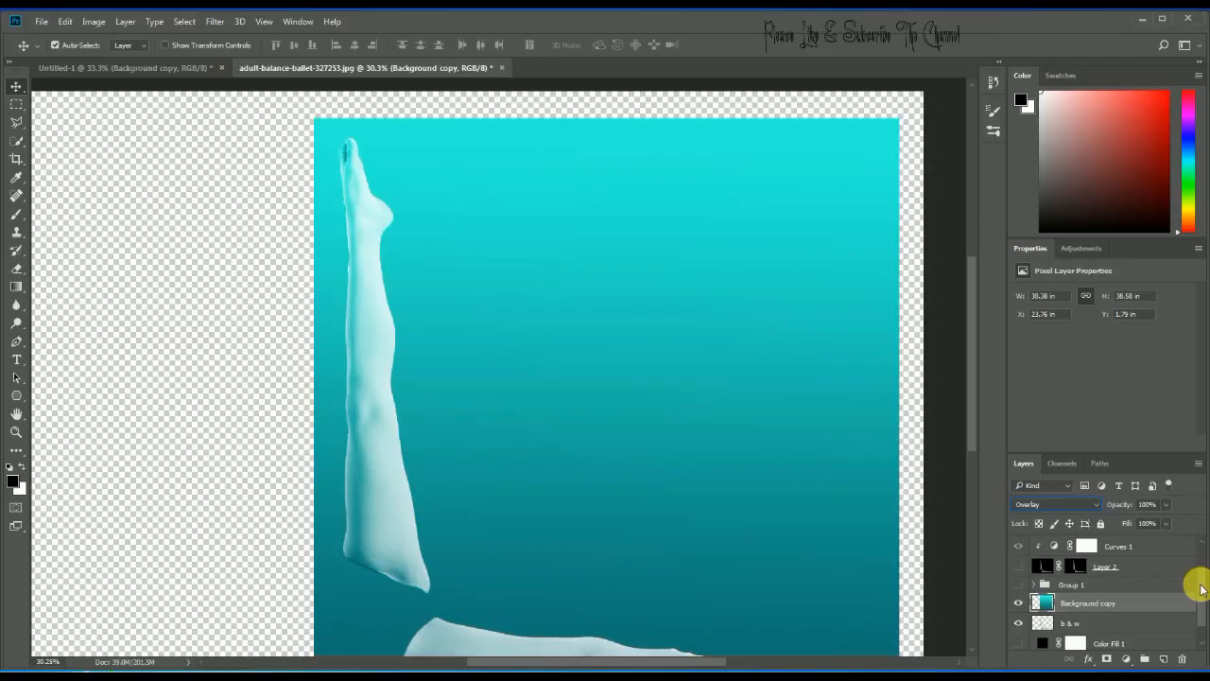
# Add a black layer mask to the Background copy layer so the whole gradient is hidden.
pyautogui.scroll(-1, 1199, 588)
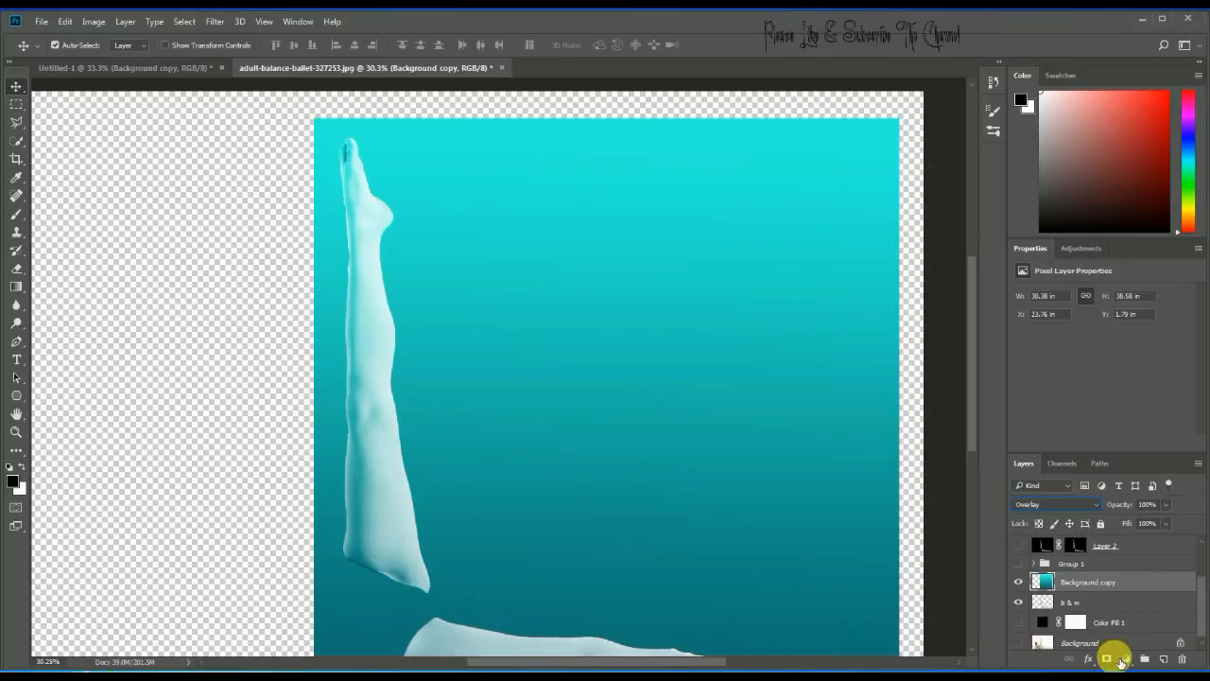
pyautogui.click(1115, 659)
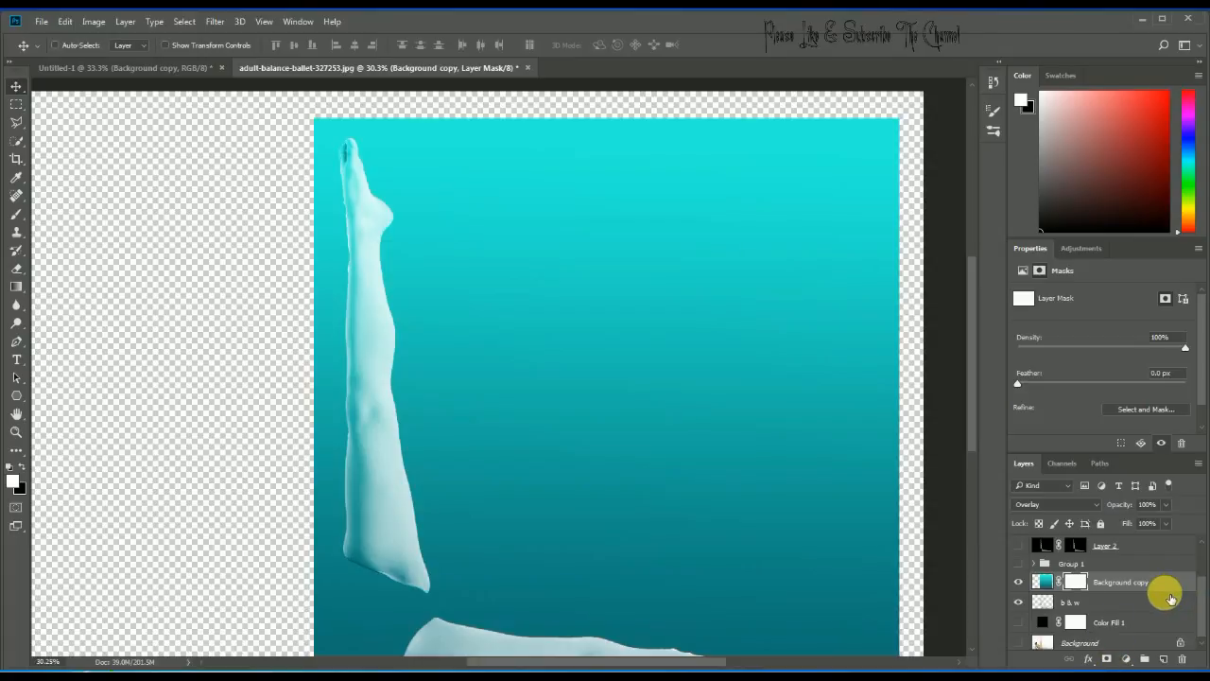
pyautogui.hotkey('ctrl', 'z')
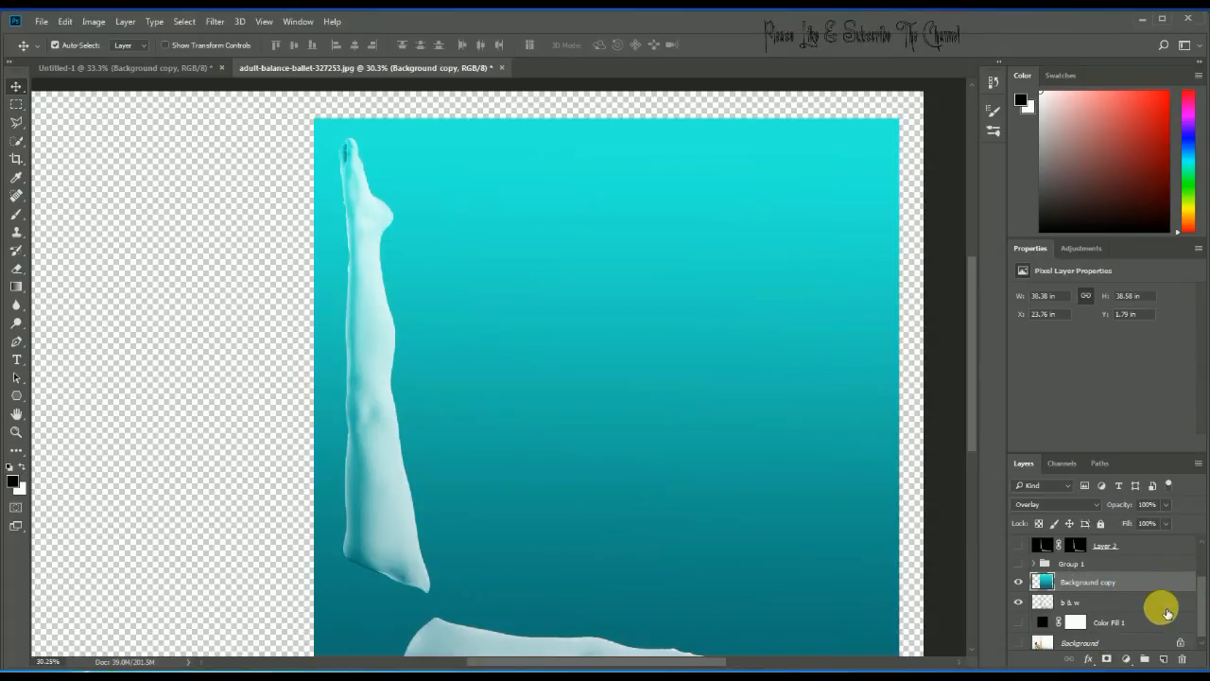
pyautogui.keyDown('alt'); pyautogui.click(1108, 659); pyautogui.keyUp('alt')
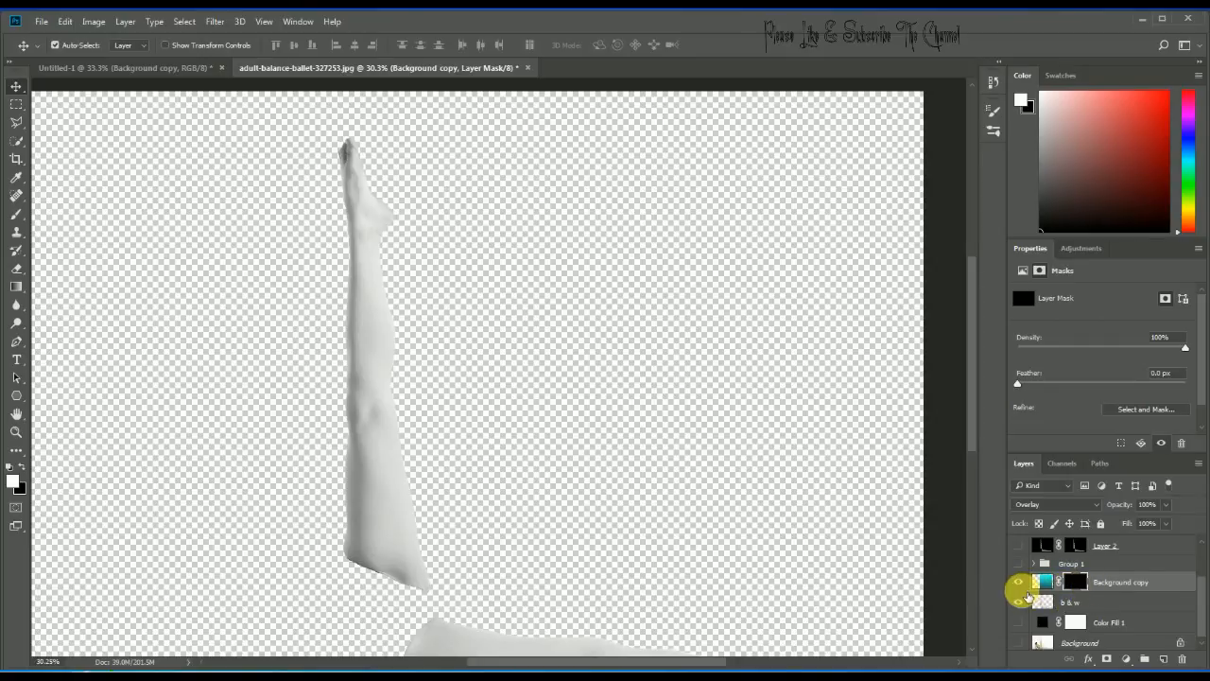
# Toggle the b & w layer off and back on to check the desaturated legs on their own.
pyautogui.click(1018, 602)
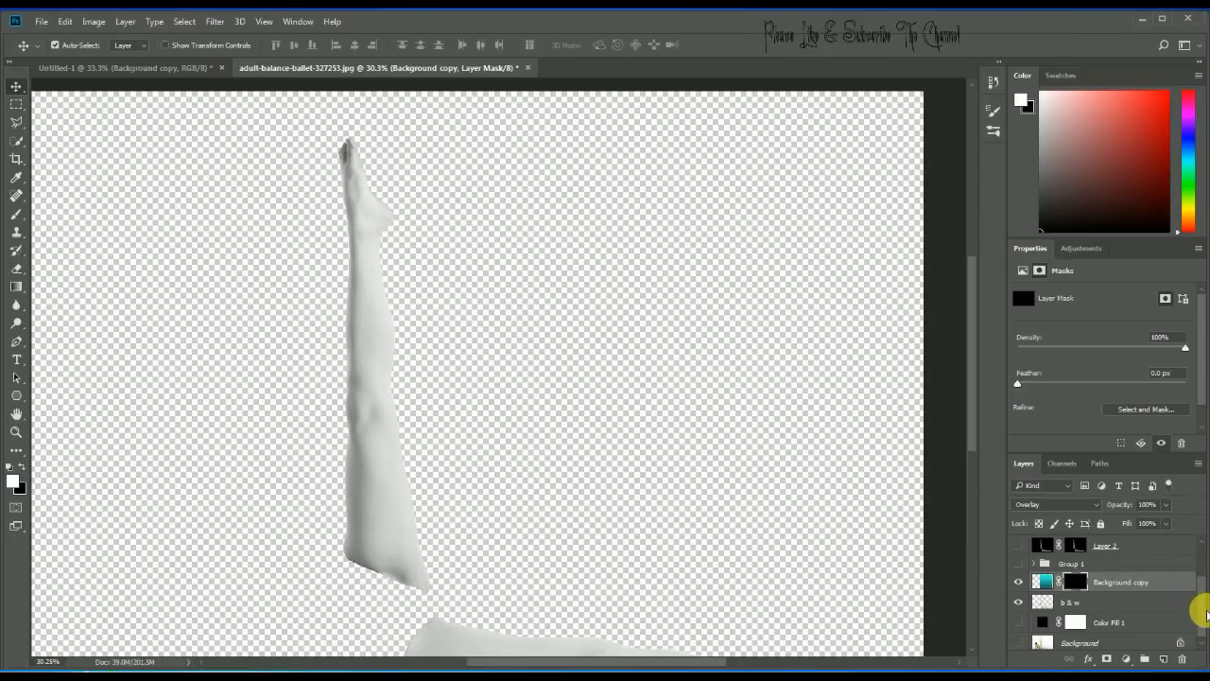
pyautogui.scroll(2, 1200, 616)
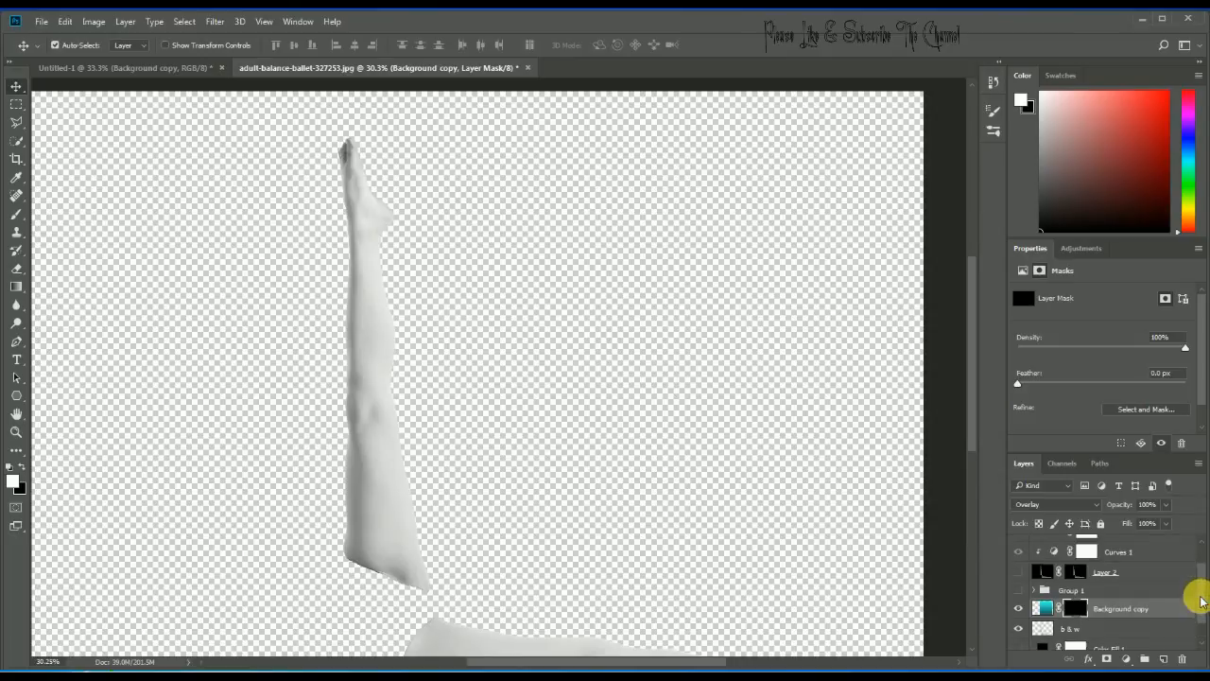
pyautogui.click(1020, 625)
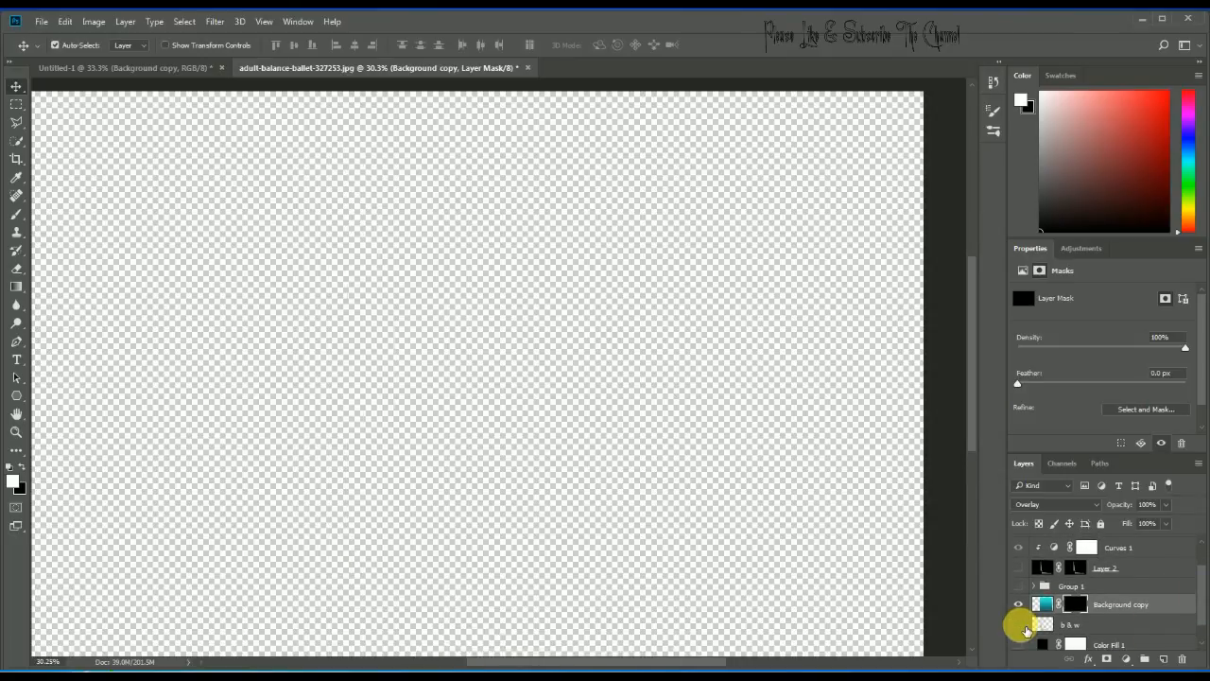
pyautogui.click(1019, 625)
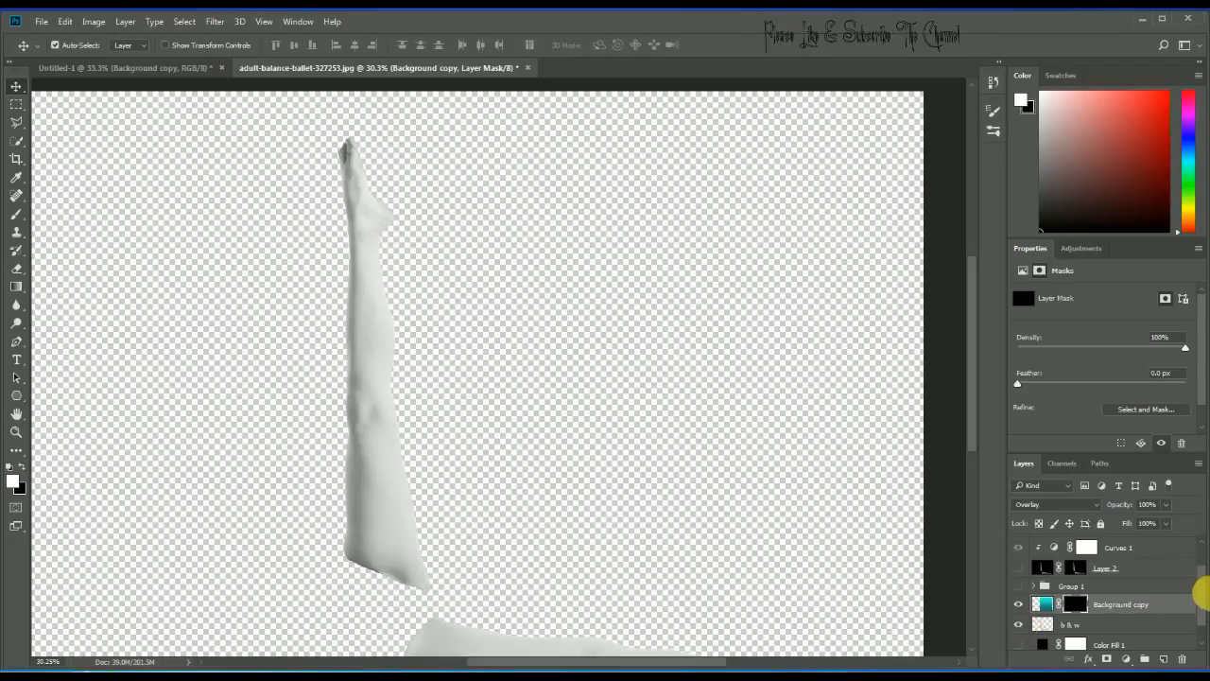
# Show Layer 1 and Layer 2 to preview the legs with the photo, toggle Background copy, and hide both layers again.
pyautogui.moveTo(1205, 598); pyautogui.dragTo(1199, 575)
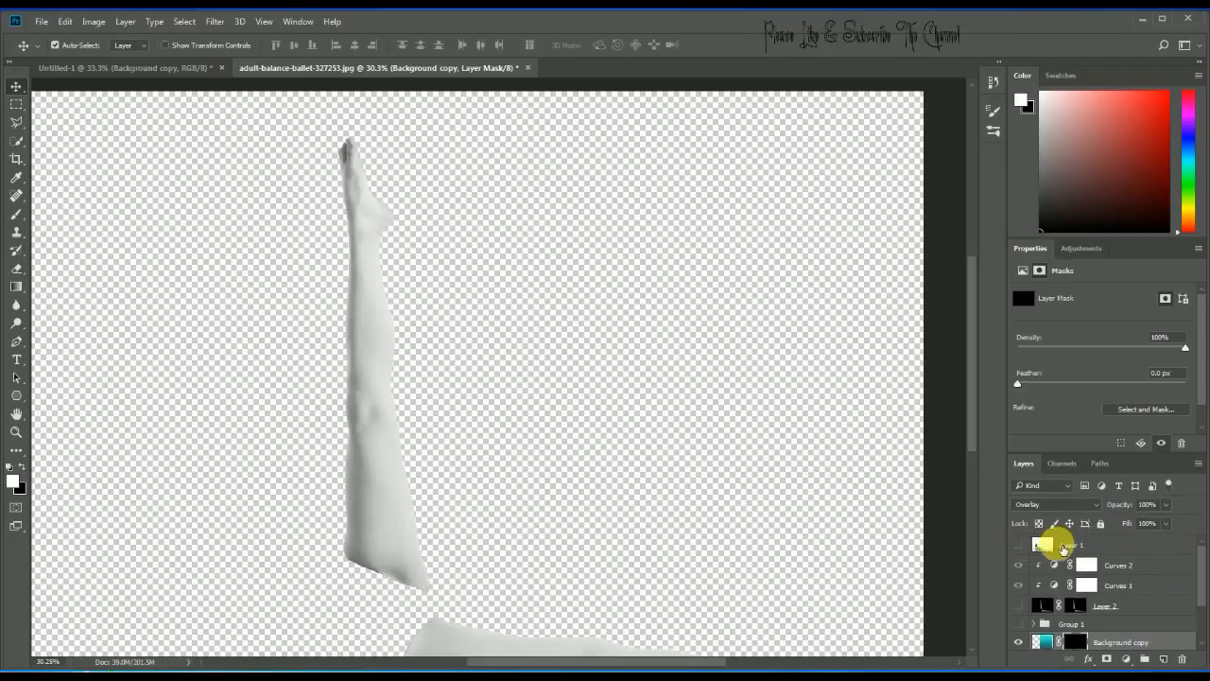
pyautogui.click(1018, 545)
pyautogui.click(1018, 606)
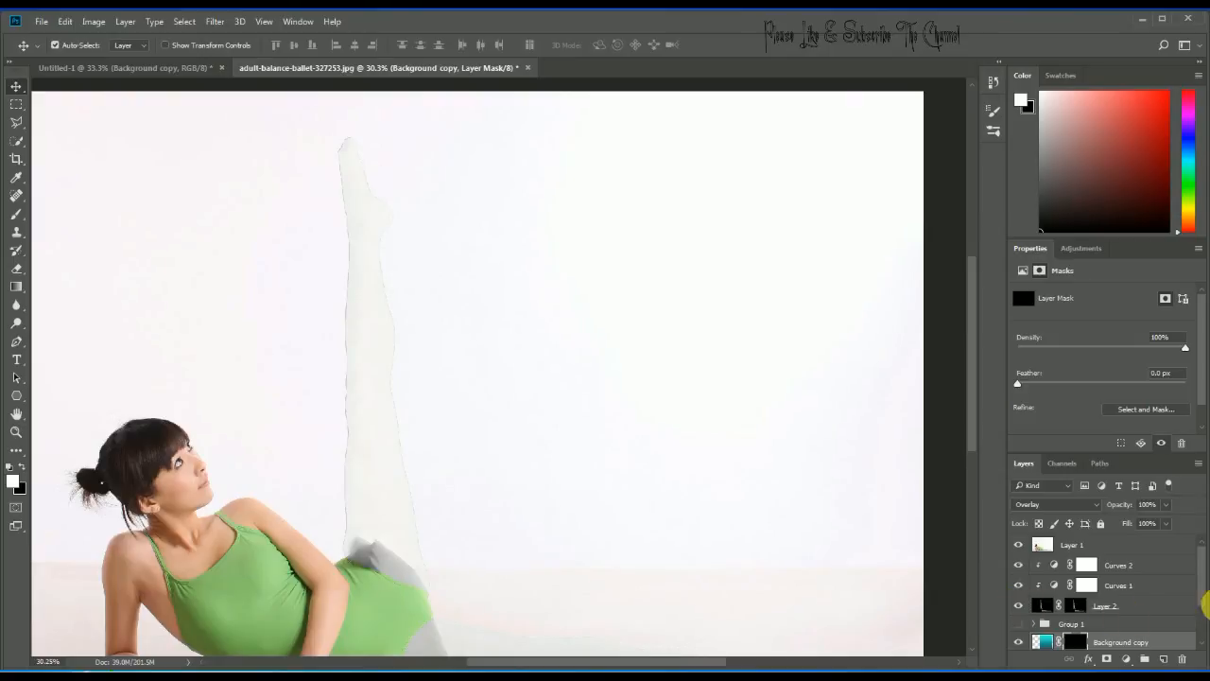
pyautogui.scroll(-3, 1200, 584)
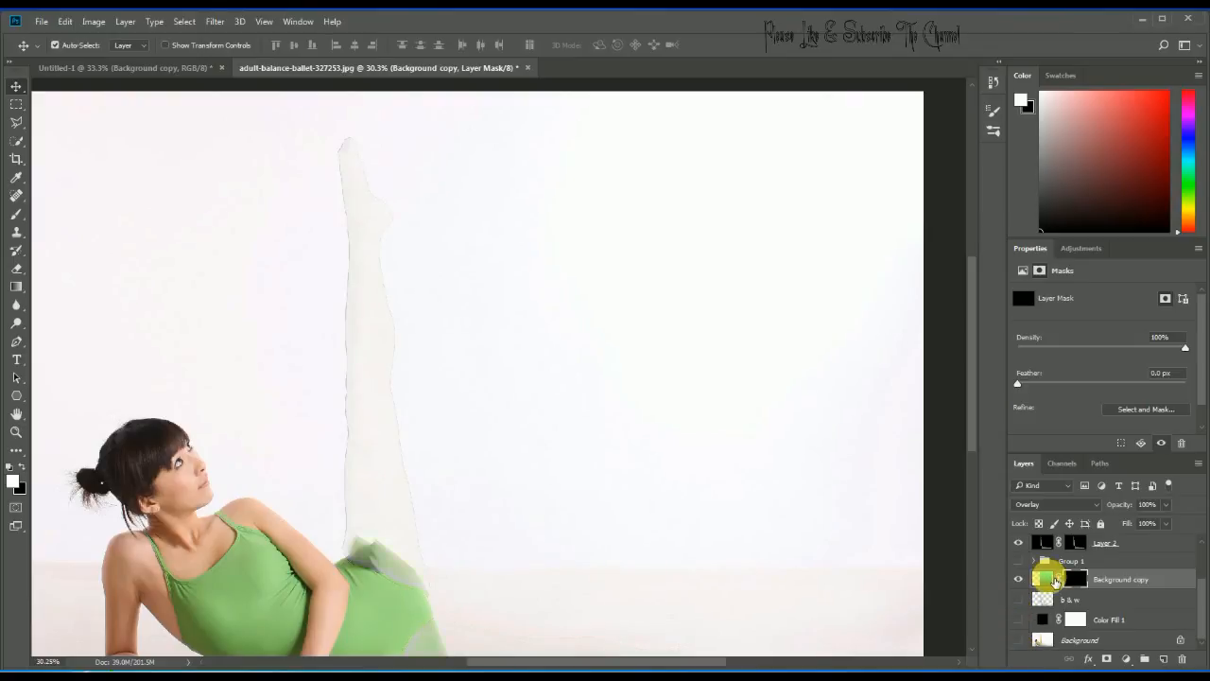
pyautogui.click(1018, 579)
pyautogui.click(1019, 579)
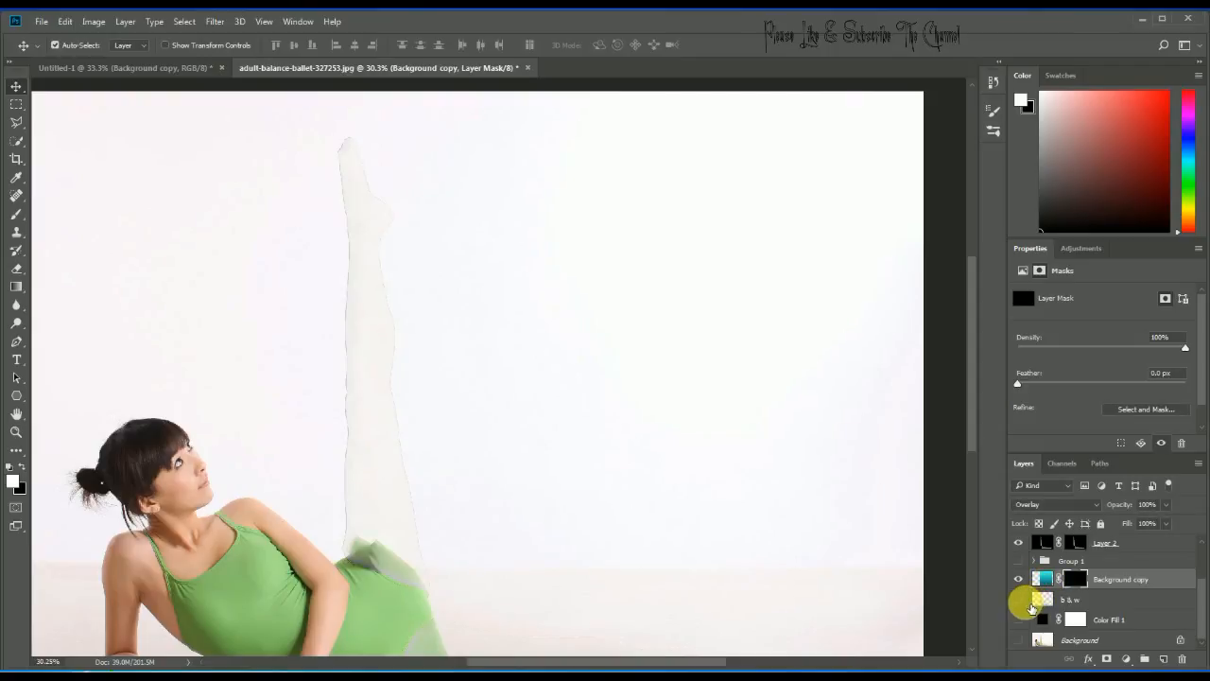
pyautogui.scroll(3, 1040, 562)
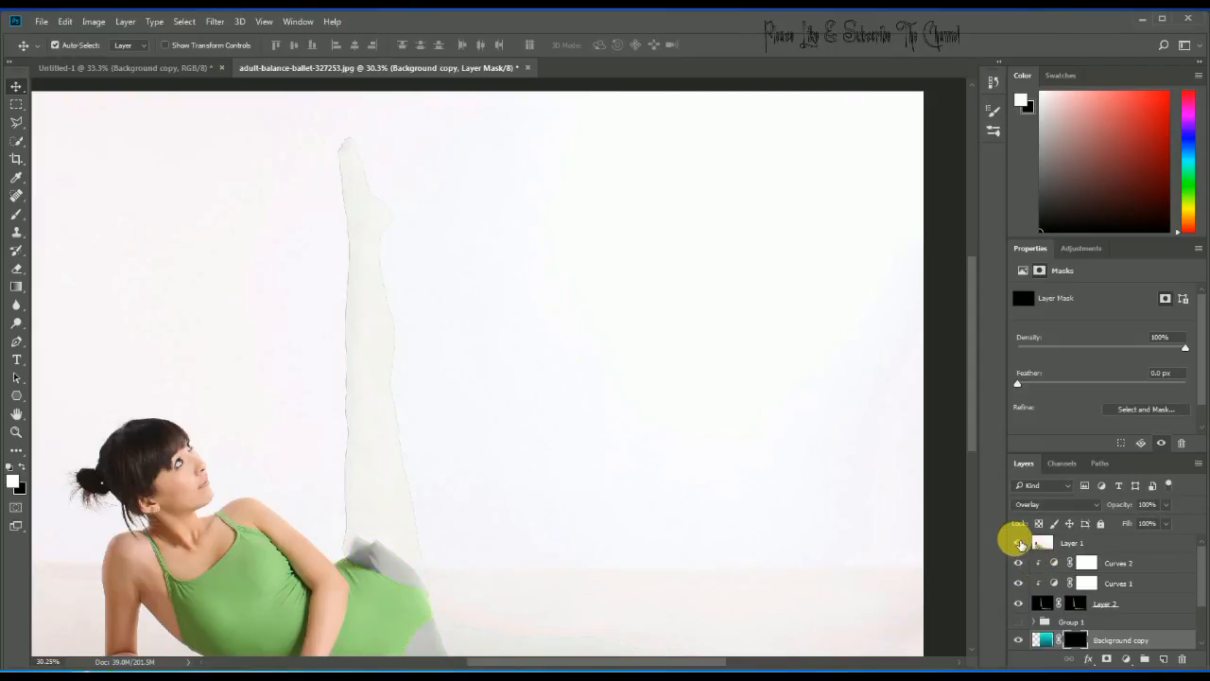
pyautogui.click(1019, 543)
pyautogui.click(1019, 603)
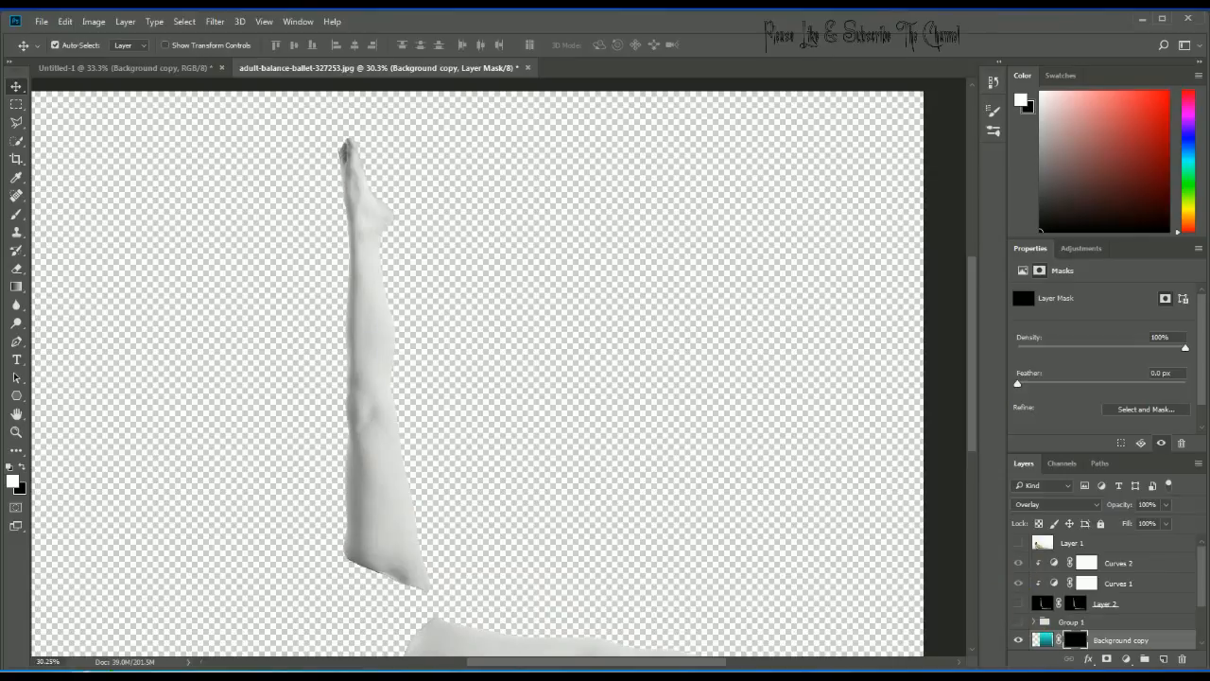
# Paint white over both legs on the Background copy mask with a 48% opacity brush to reveal the gradient there.
pyautogui.scroll(-2, 1201, 584)
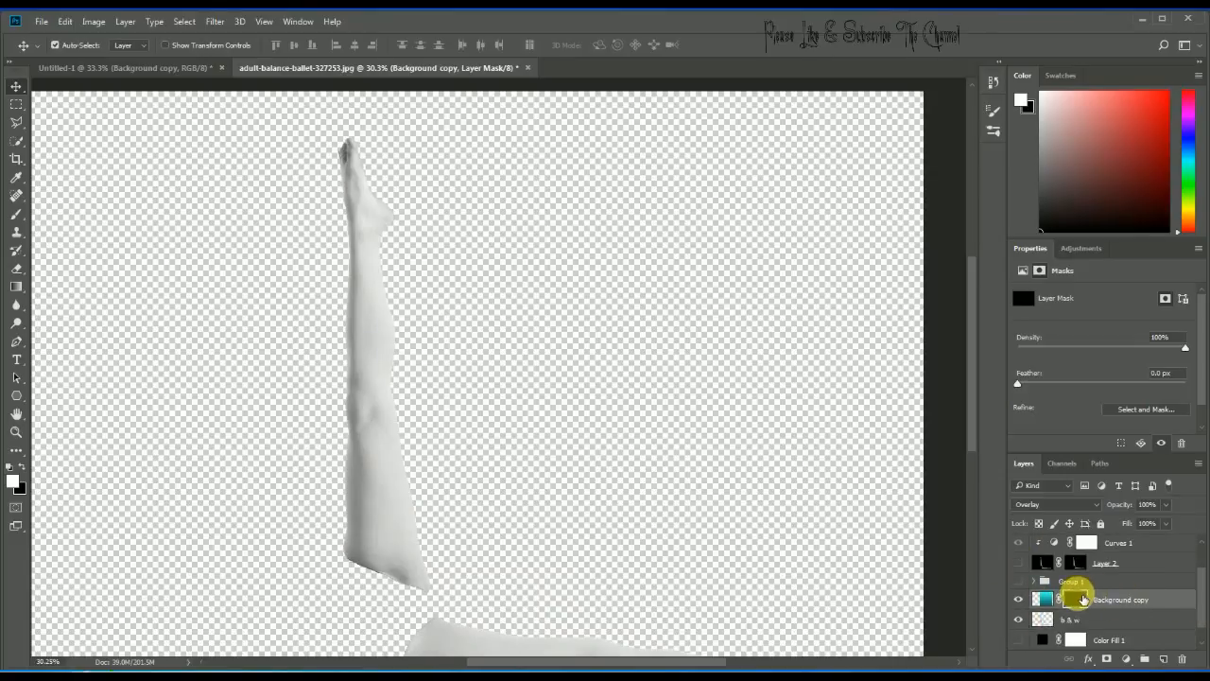
pyautogui.click(12, 481)
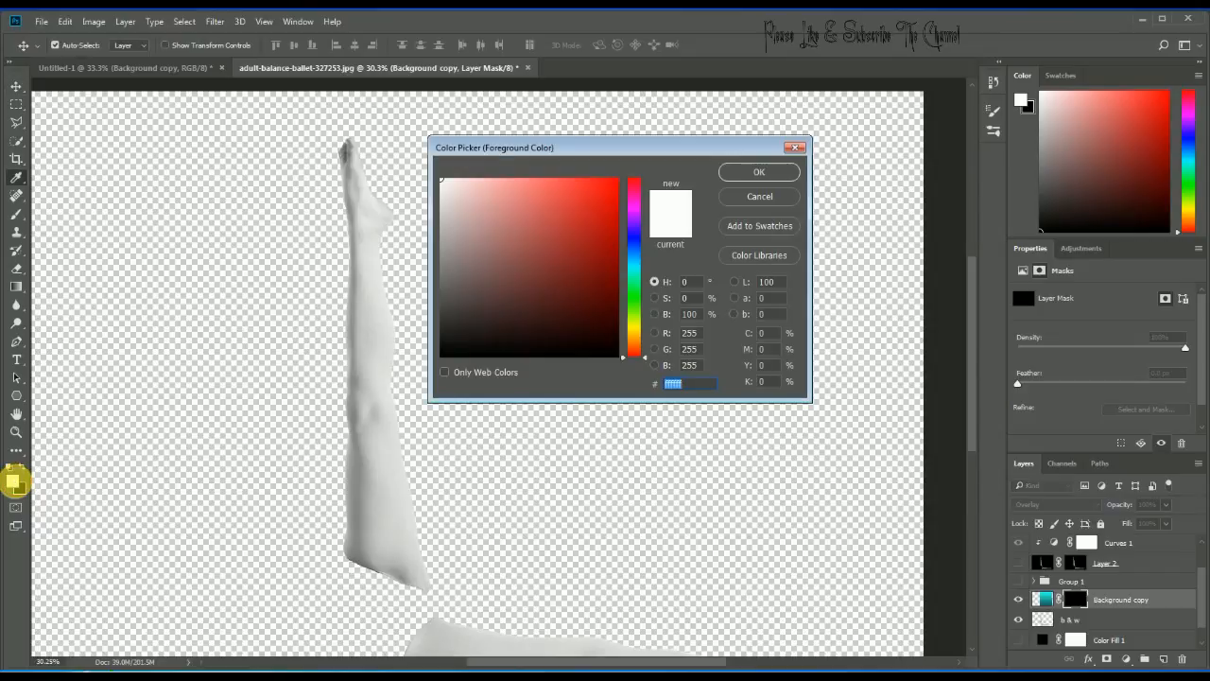
pyautogui.click(755, 172)
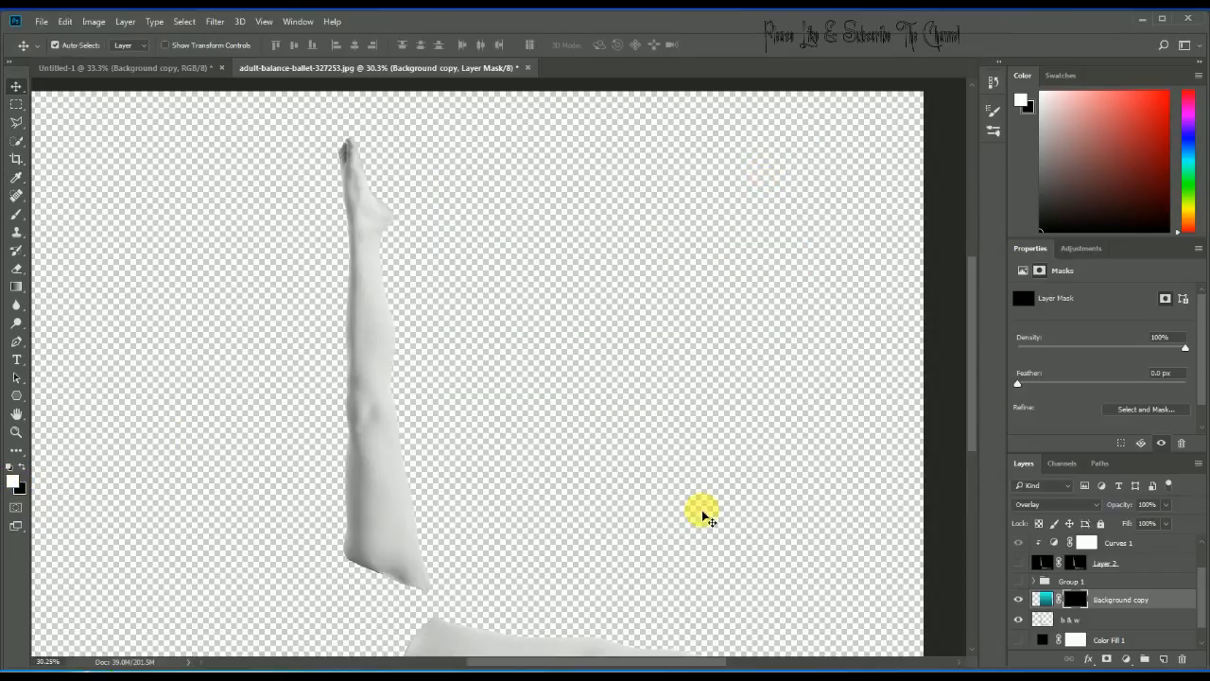
pyautogui.press('b')
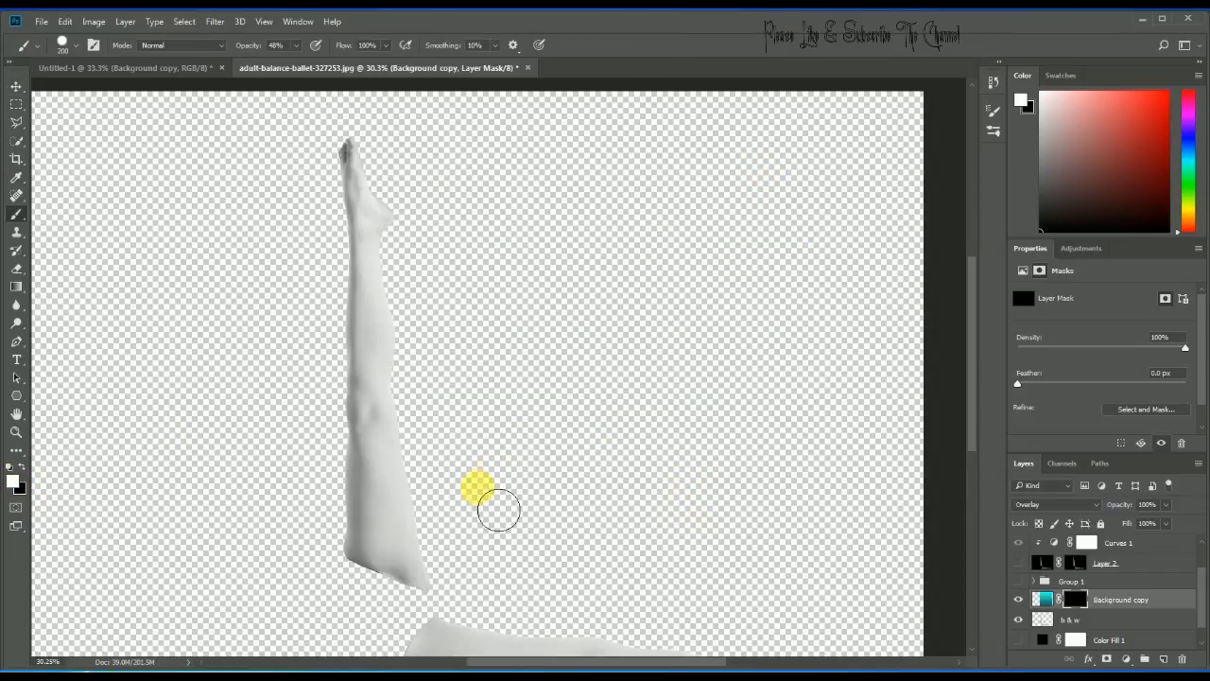
pyautogui.moveTo(408, 505)
pyautogui.mouseDown()
pyautogui.moveTo(404, 557)
pyautogui.moveTo(410, 491)
pyautogui.moveTo(407, 558)
pyautogui.moveTo(376, 350)
pyautogui.moveTo(376, 385)
pyautogui.moveTo(395, 367)
pyautogui.moveTo(375, 182)
pyautogui.moveTo(393, 240)
pyautogui.moveTo(386, 399)
pyautogui.moveTo(423, 587)
pyautogui.mouseUp()
pyautogui.scroll(-3, 423, 586)
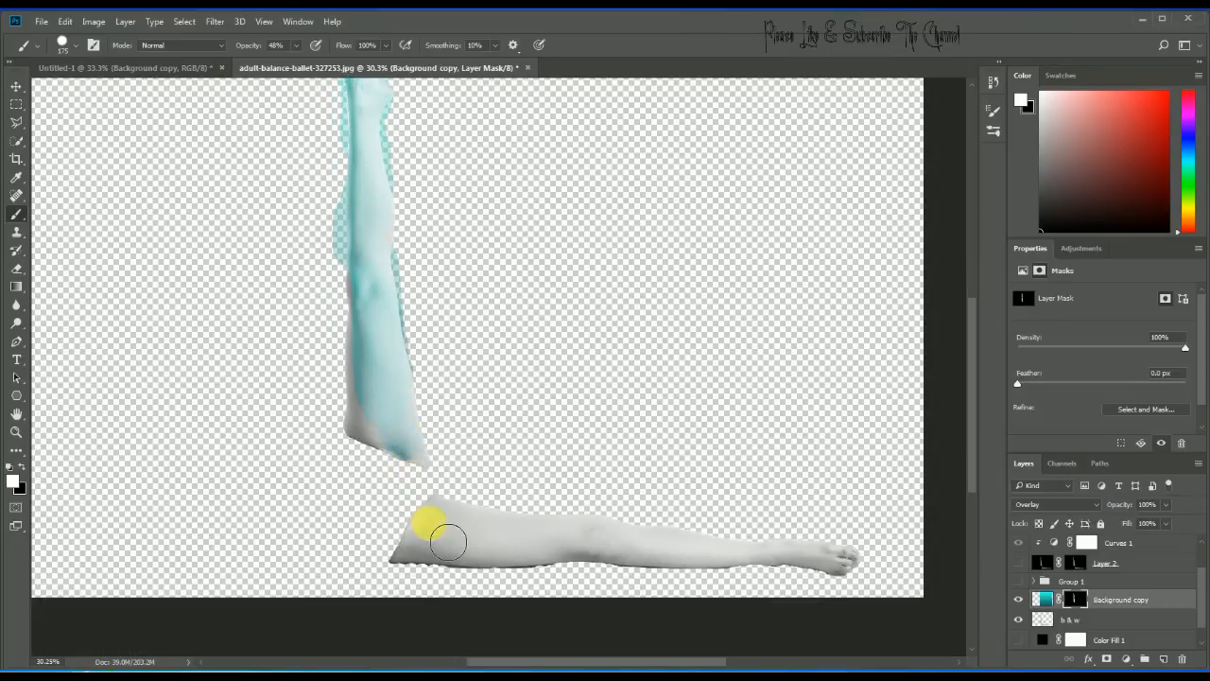
pyautogui.moveTo(450, 537)
pyautogui.mouseDown()
pyautogui.moveTo(814, 576)
pyautogui.moveTo(796, 556)
pyautogui.moveTo(807, 566)
pyautogui.moveTo(788, 563)
pyautogui.moveTo(854, 570)
pyautogui.moveTo(839, 577)
pyautogui.moveTo(853, 565)
pyautogui.moveTo(862, 581)
pyautogui.moveTo(424, 565)
pyautogui.moveTo(451, 554)
pyautogui.moveTo(408, 543)
pyautogui.moveTo(419, 560)
pyautogui.moveTo(410, 573)
pyautogui.moveTo(508, 549)
pyautogui.moveTo(600, 564)
pyautogui.moveTo(855, 569)
pyautogui.moveTo(844, 578)
pyautogui.moveTo(745, 566)
pyautogui.moveTo(383, 439)
pyautogui.moveTo(345, 327)
pyautogui.moveTo(376, 327)
pyautogui.moveTo(378, 209)
pyautogui.mouseUp()
pyautogui.scroll(3, 370, 325)
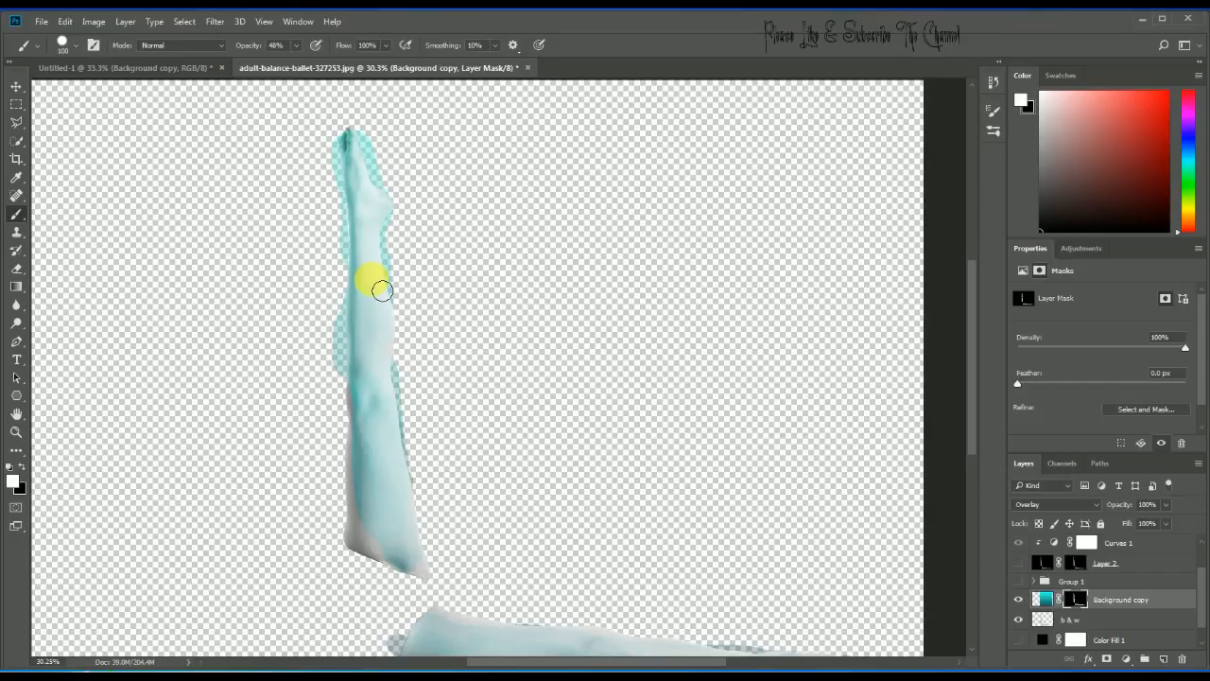
# Set the foreground color to black and paint away the excess gradient around the raised leg on the Background copy mask.
pyautogui.press('i')
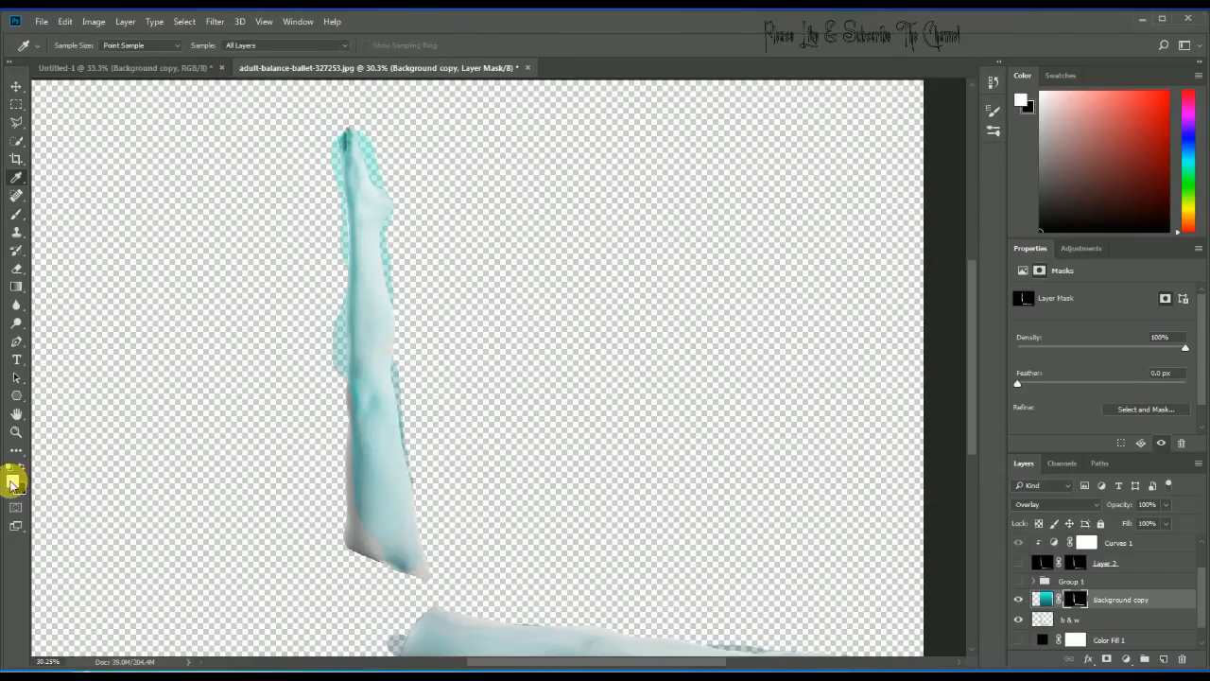
pyautogui.click(12, 480)
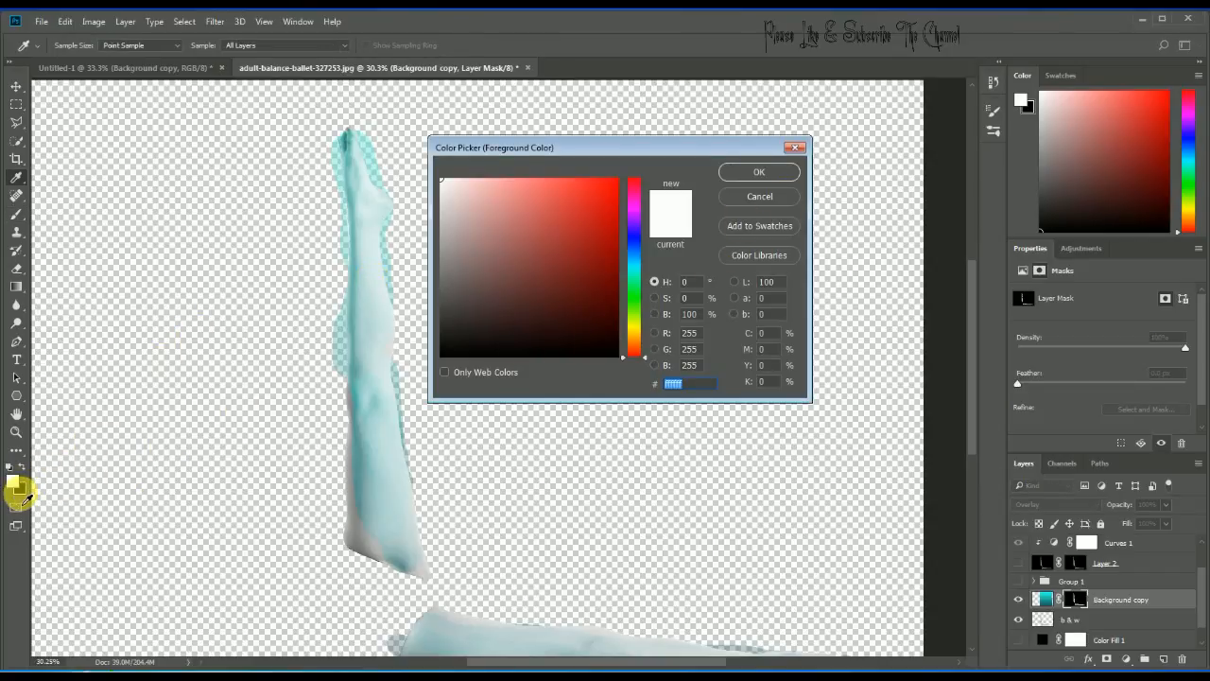
pyautogui.click(23, 494)
pyautogui.click(785, 171)
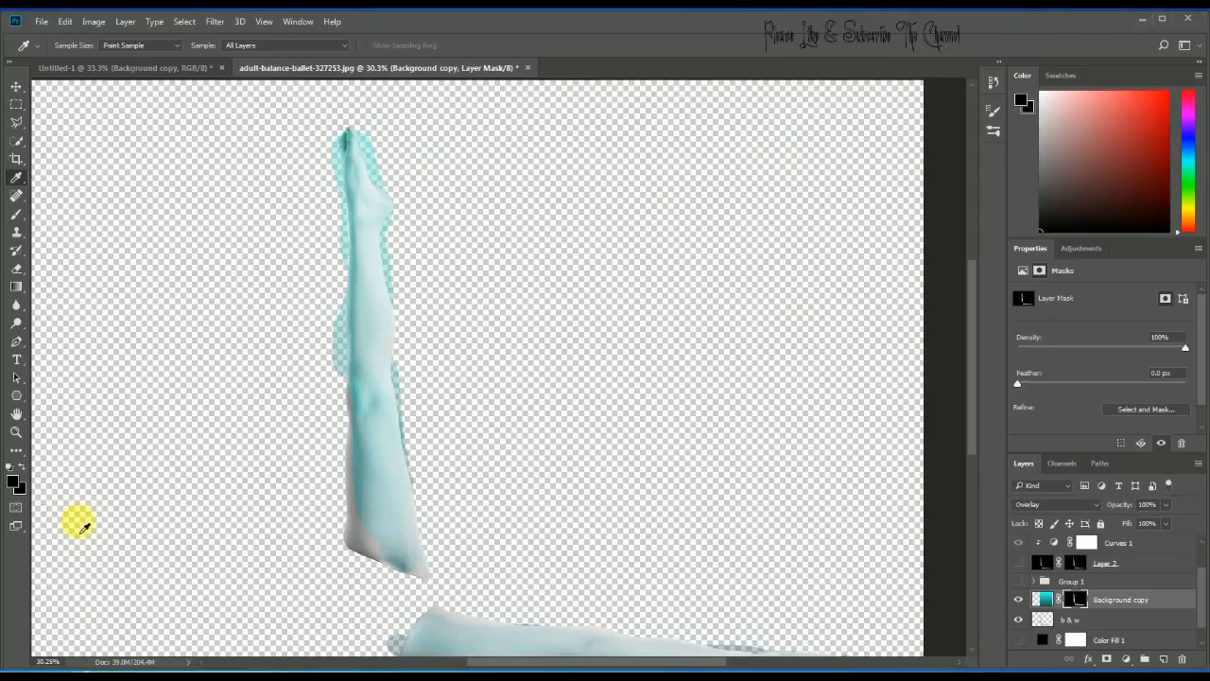
pyautogui.press('b')
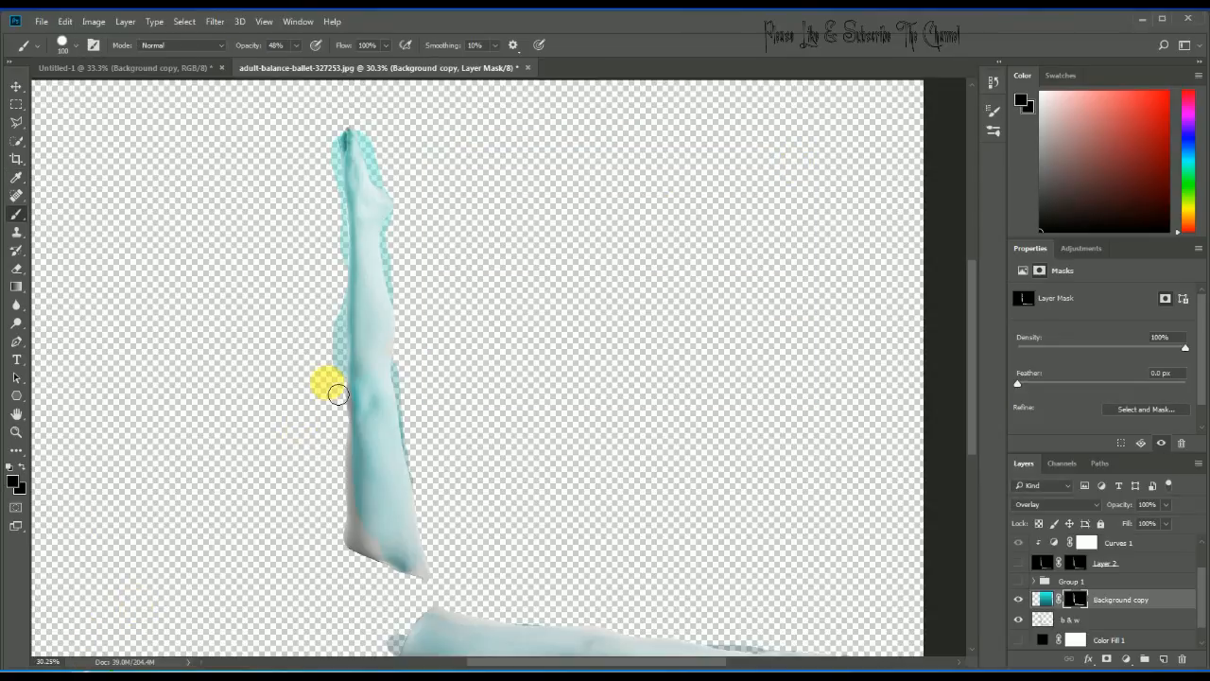
pyautogui.moveTo(341, 360); pyautogui.dragTo(351, 360)
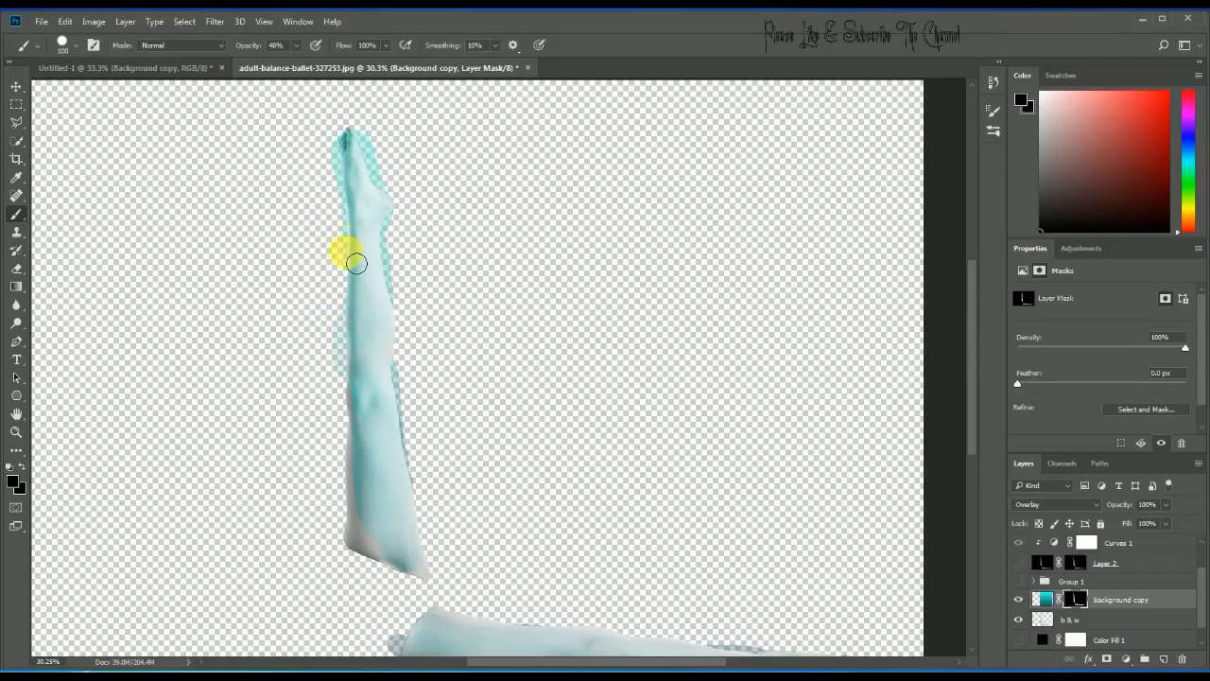
pyautogui.moveTo(339, 201); pyautogui.dragTo(373, 157)
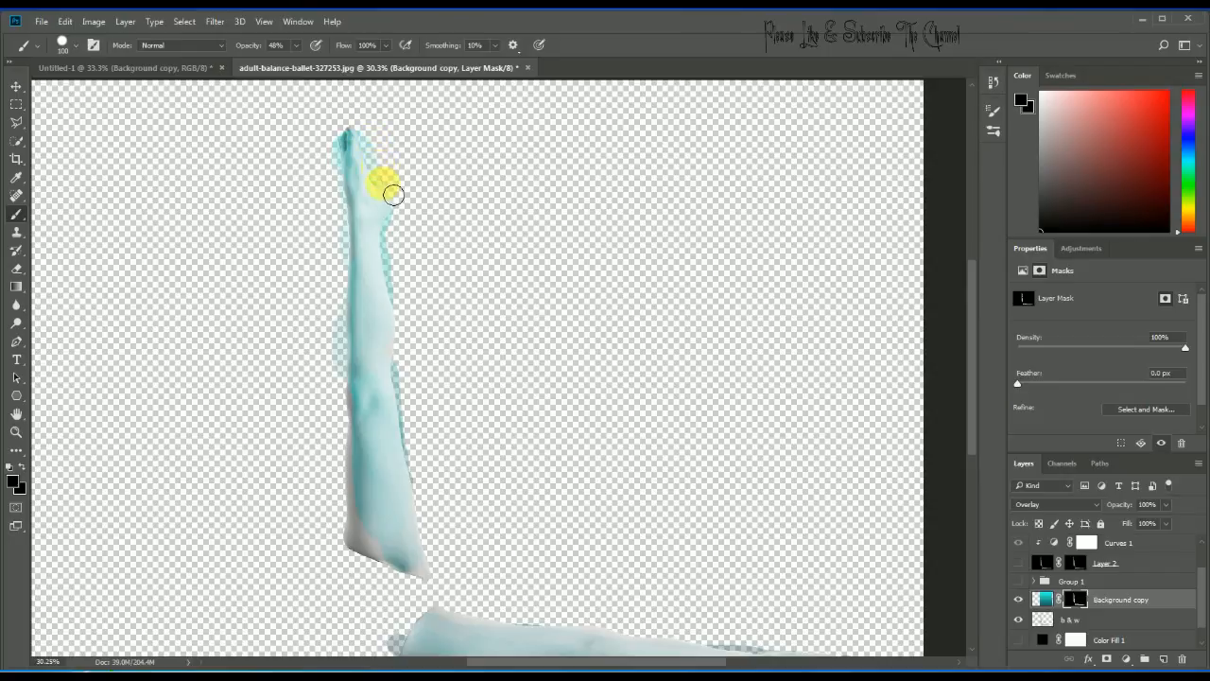
pyautogui.moveTo(403, 245); pyautogui.dragTo(405, 276)
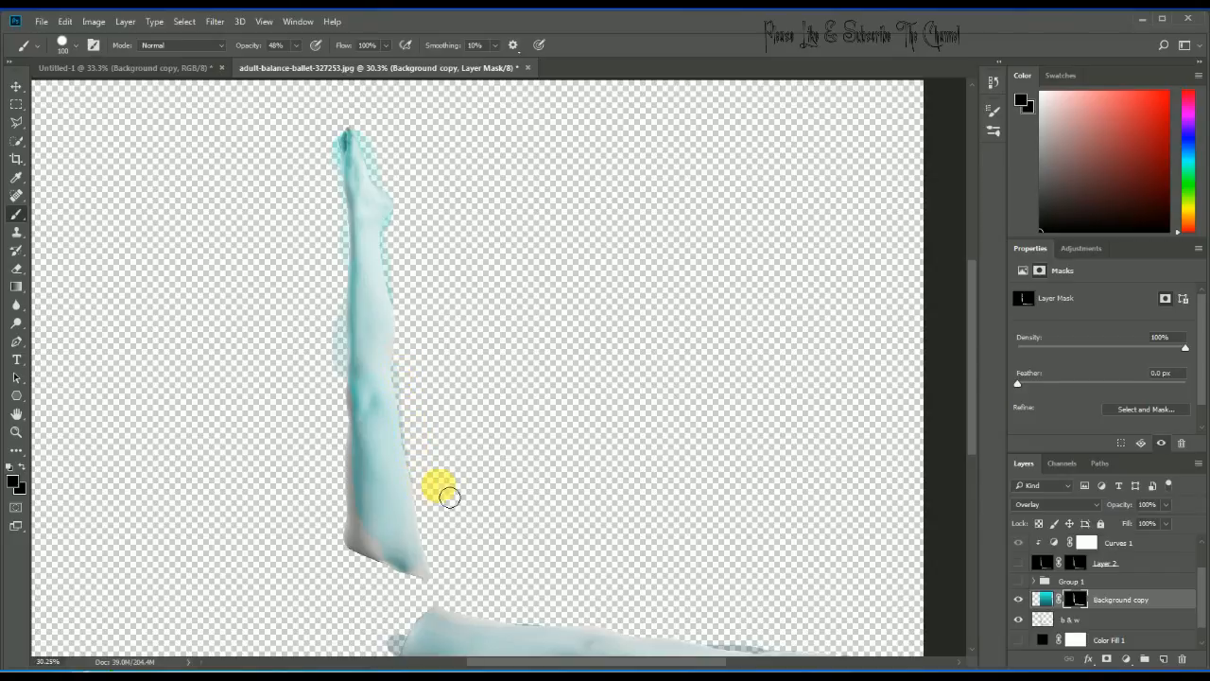
# Paint away the excess gradient around the lower leg on the Background copy mask with the black brush.
pyautogui.scroll(-2, 435, 501)
pyautogui.moveTo(389, 571); pyautogui.dragTo(395, 605)
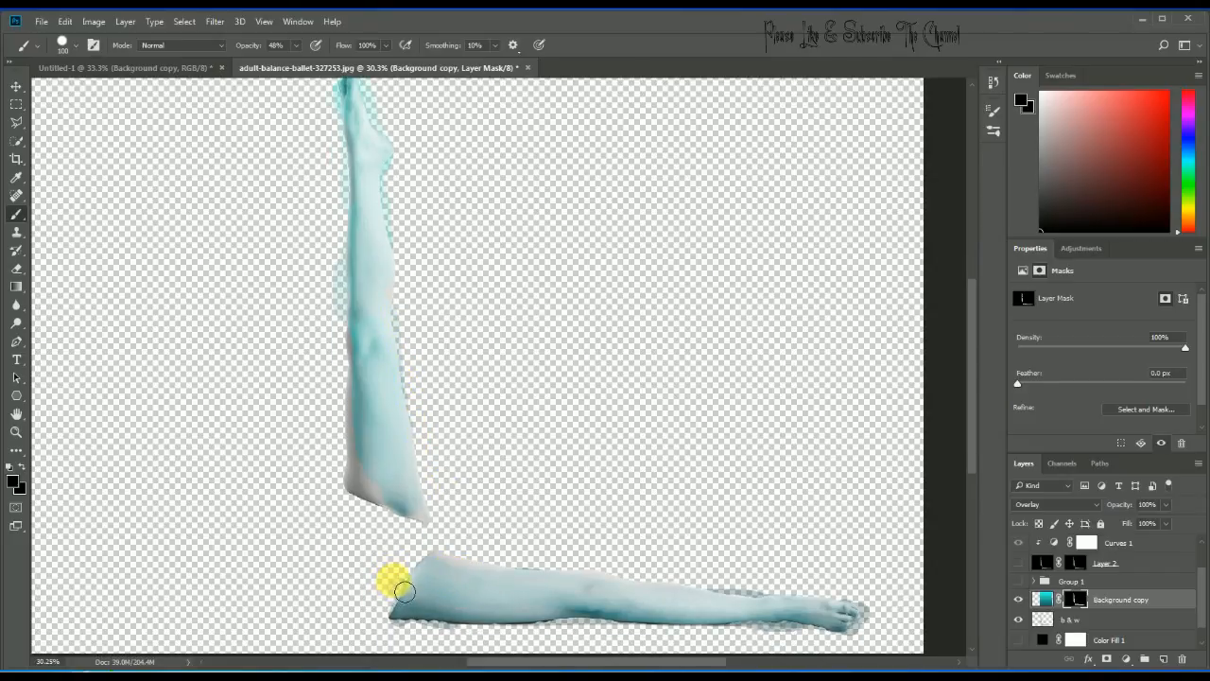
pyautogui.moveTo(729, 592); pyautogui.dragTo(765, 596)
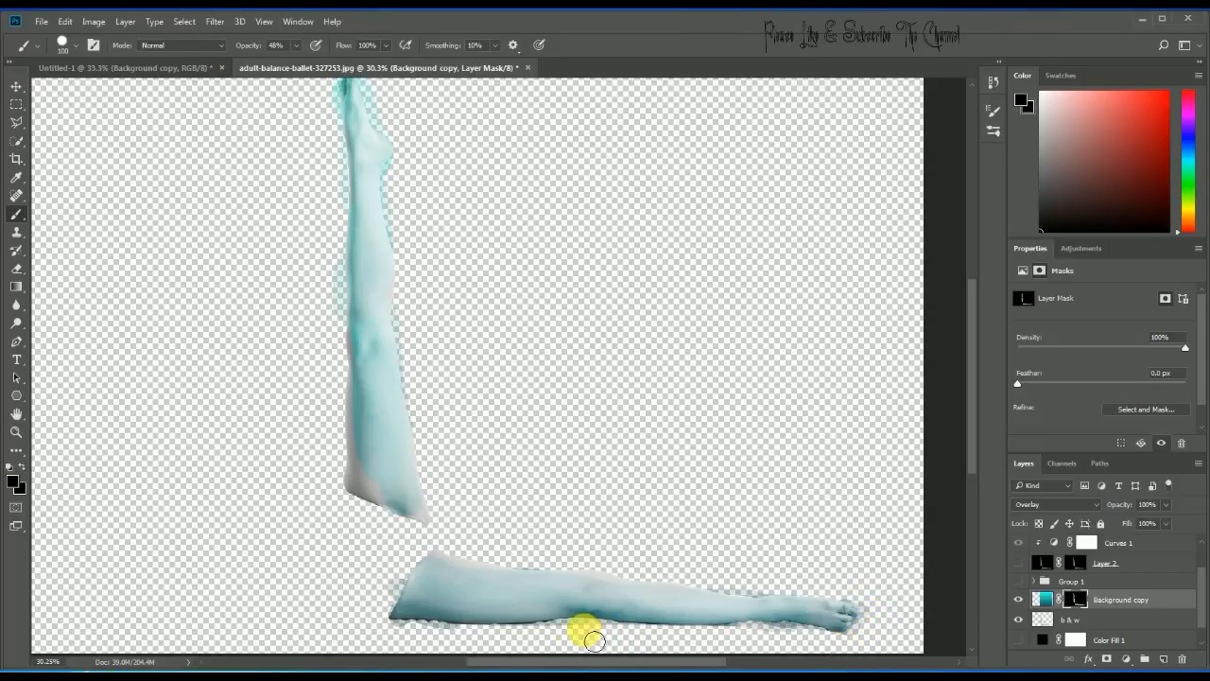
pyautogui.scroll(-1, 594, 641)
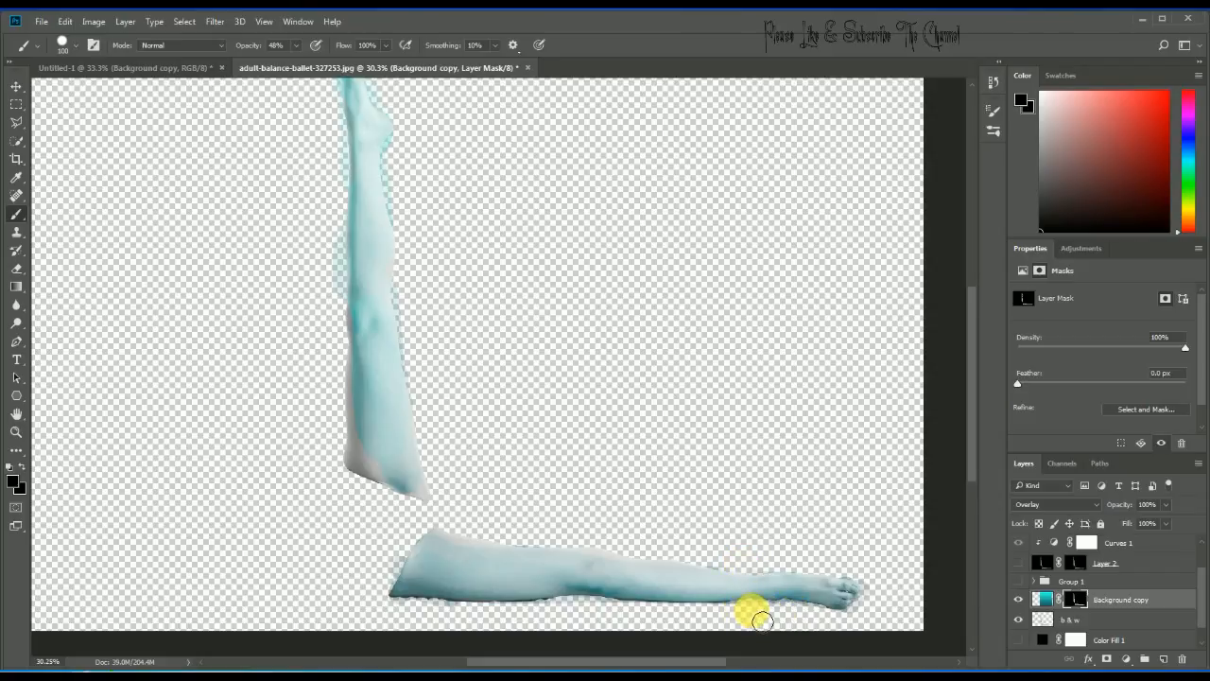
# Show Layer 1, Layer 2 with its Curves adjustments and Group 1, and hide the separate b & w layer below Background copy.
pyautogui.scroll(2, 1198, 605)
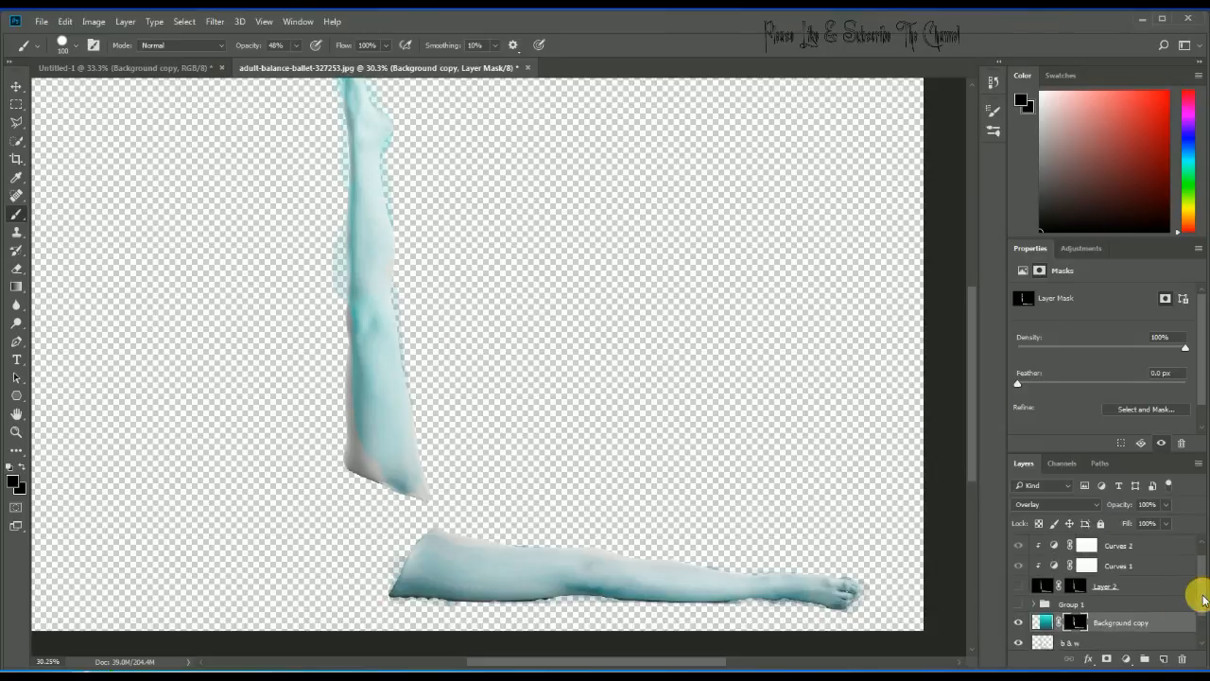
pyautogui.click(1020, 544)
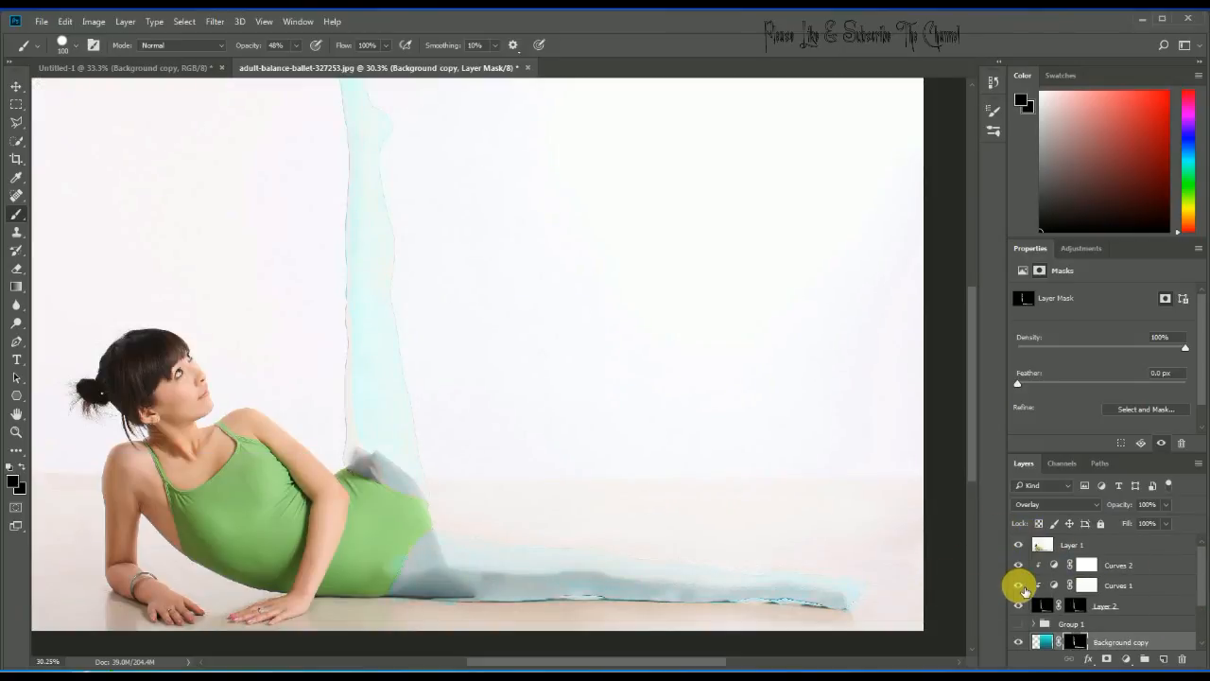
pyautogui.click(1018, 624)
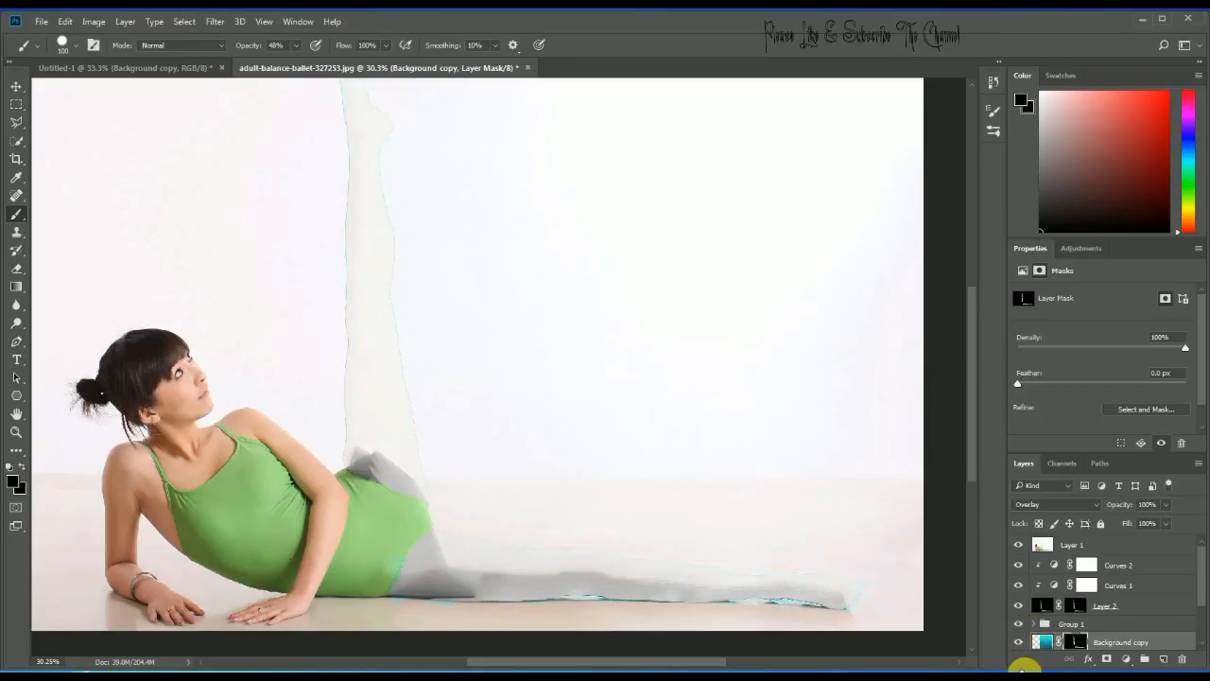
pyautogui.scroll(-3, 1021, 660)
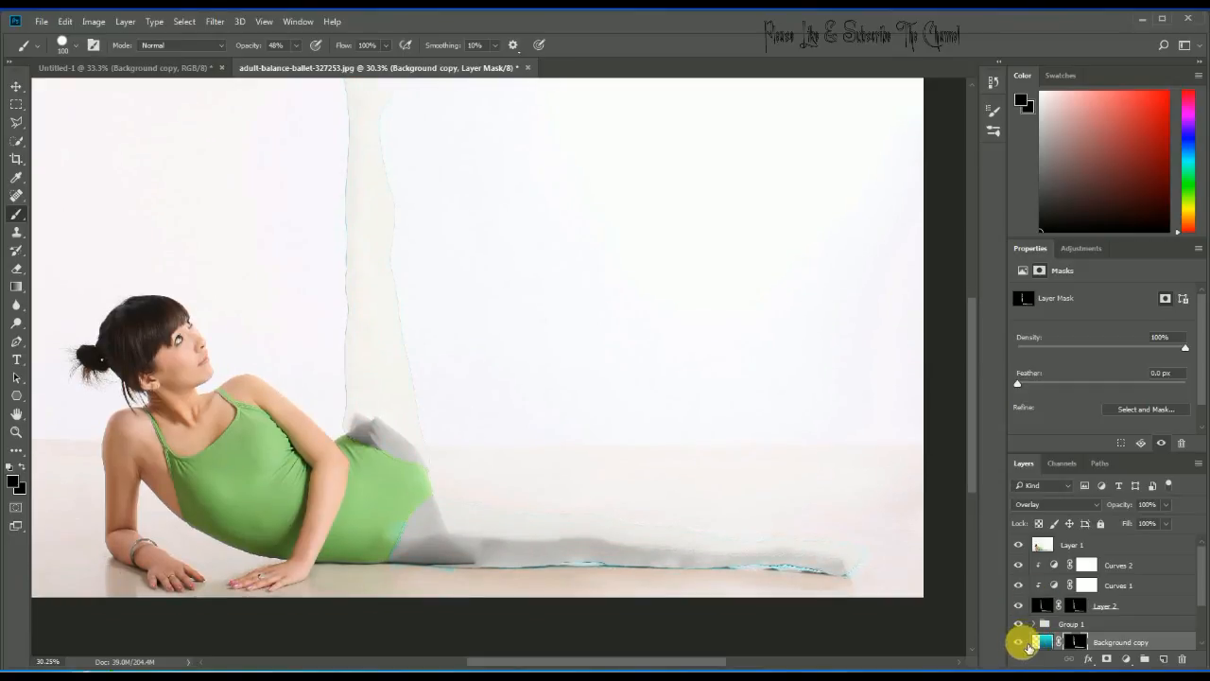
pyautogui.scroll(-3, 1033, 638)
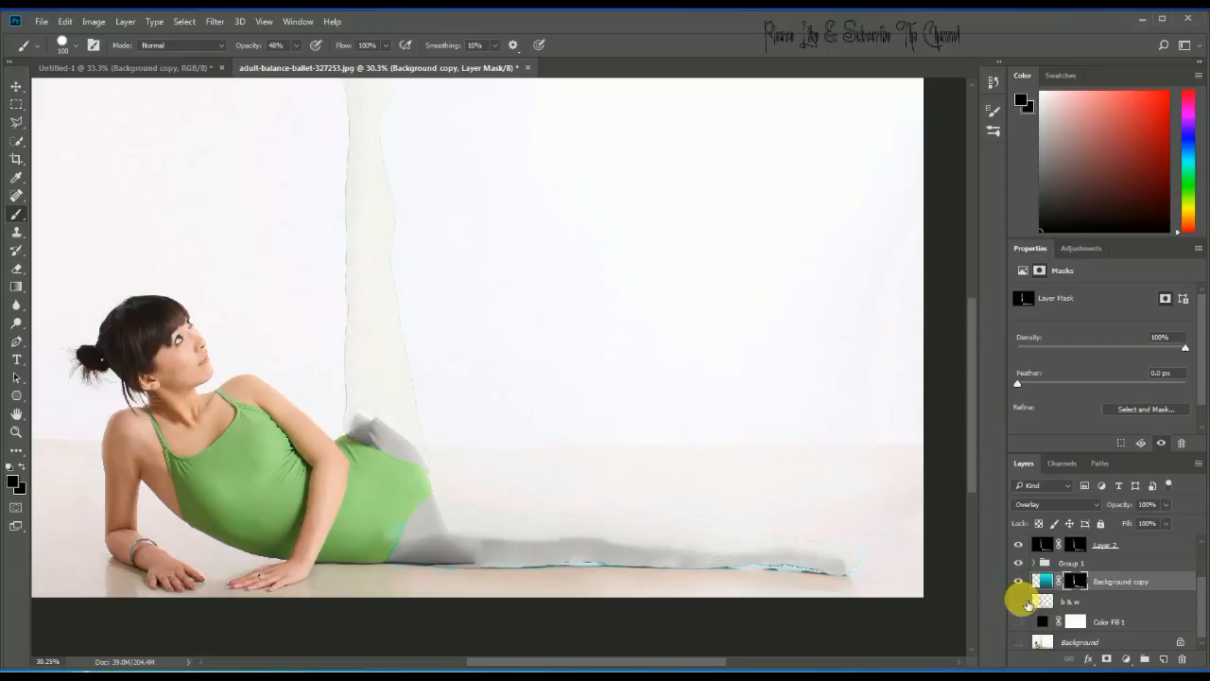
pyautogui.scroll(3, 1029, 605)
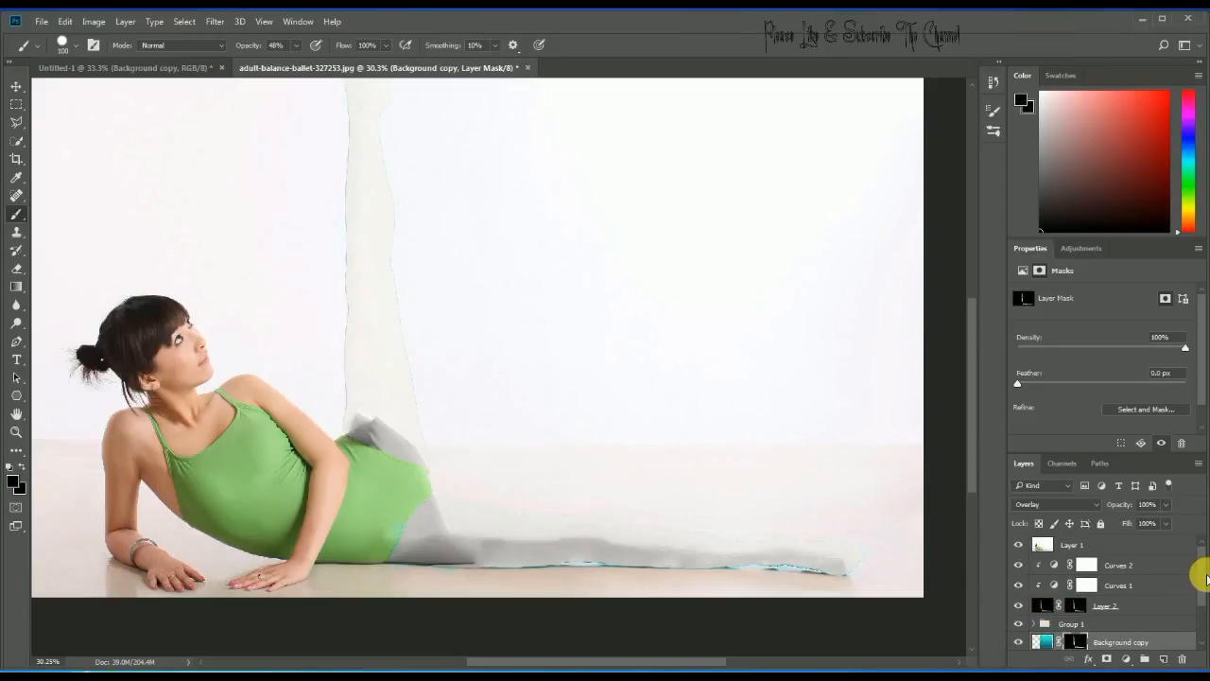
# Try the Luminosity, Overlay and Color Dodge blend modes on Layer 1.
pyautogui.moveTo(1204, 576)
pyautogui.mouseDown()
pyautogui.moveTo(1207, 614)
pyautogui.moveTo(1208, 559)
pyautogui.mouseUp()
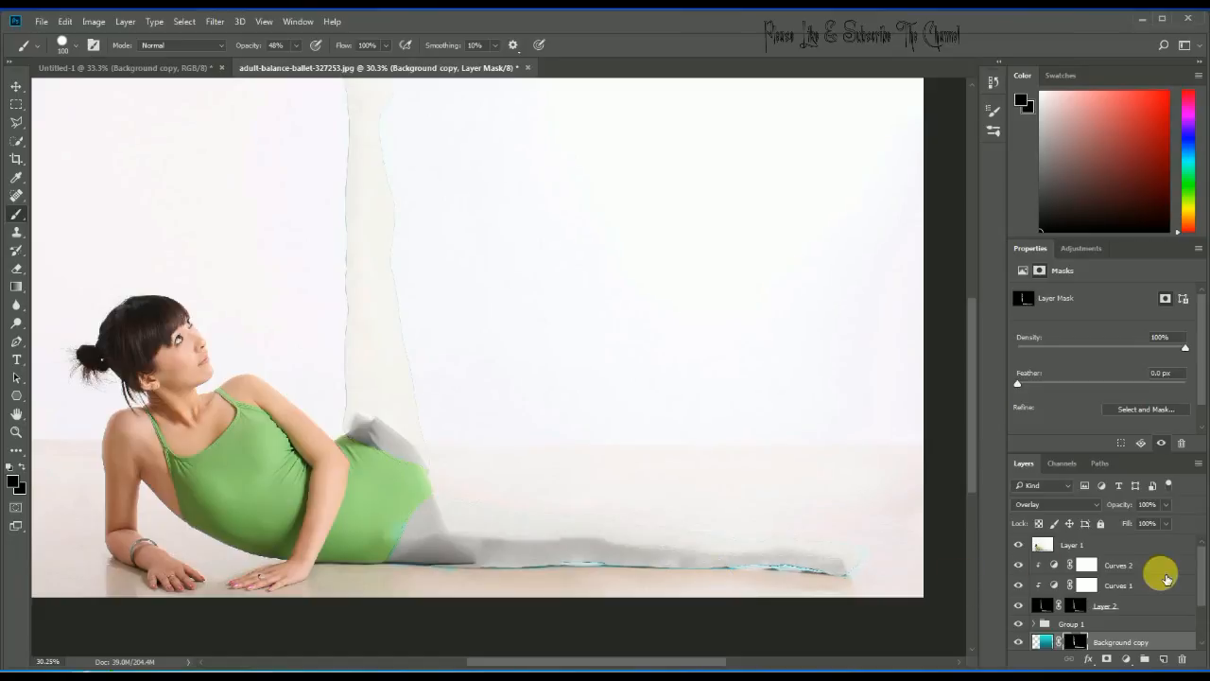
pyautogui.moveTo(1202, 583)
pyautogui.mouseDown()
pyautogui.moveTo(1207, 597)
pyautogui.moveTo(1207, 568)
pyautogui.mouseUp()
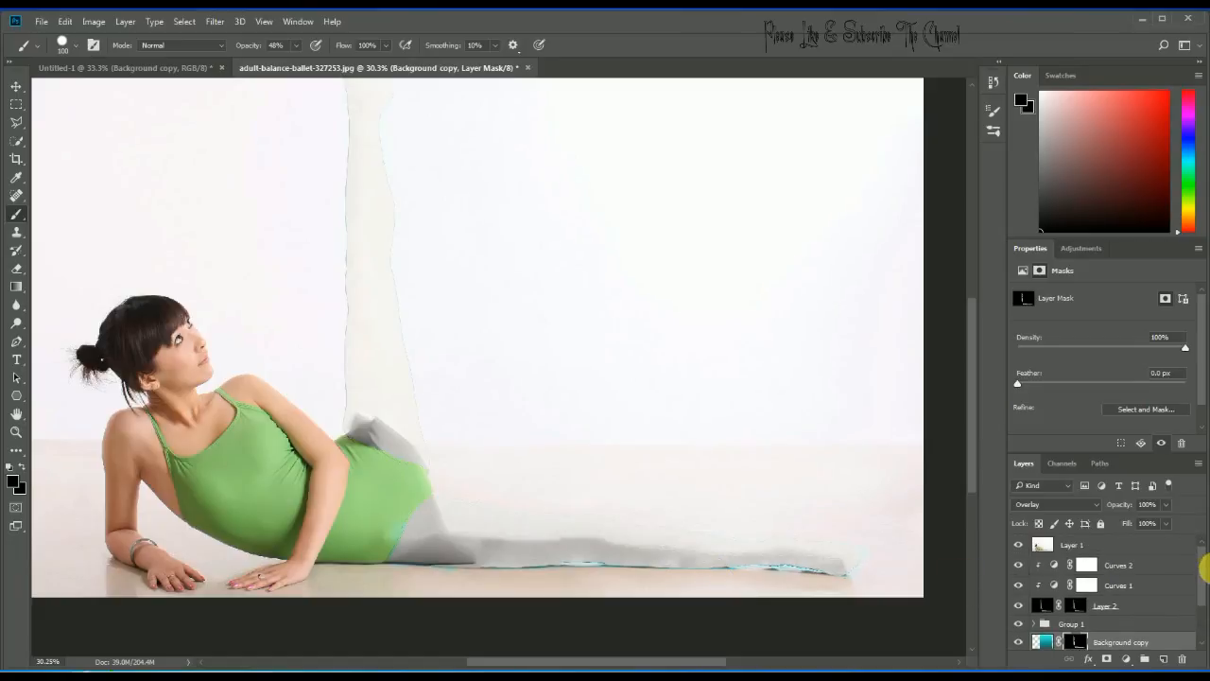
pyautogui.click(1116, 545)
pyautogui.click(1056, 503)
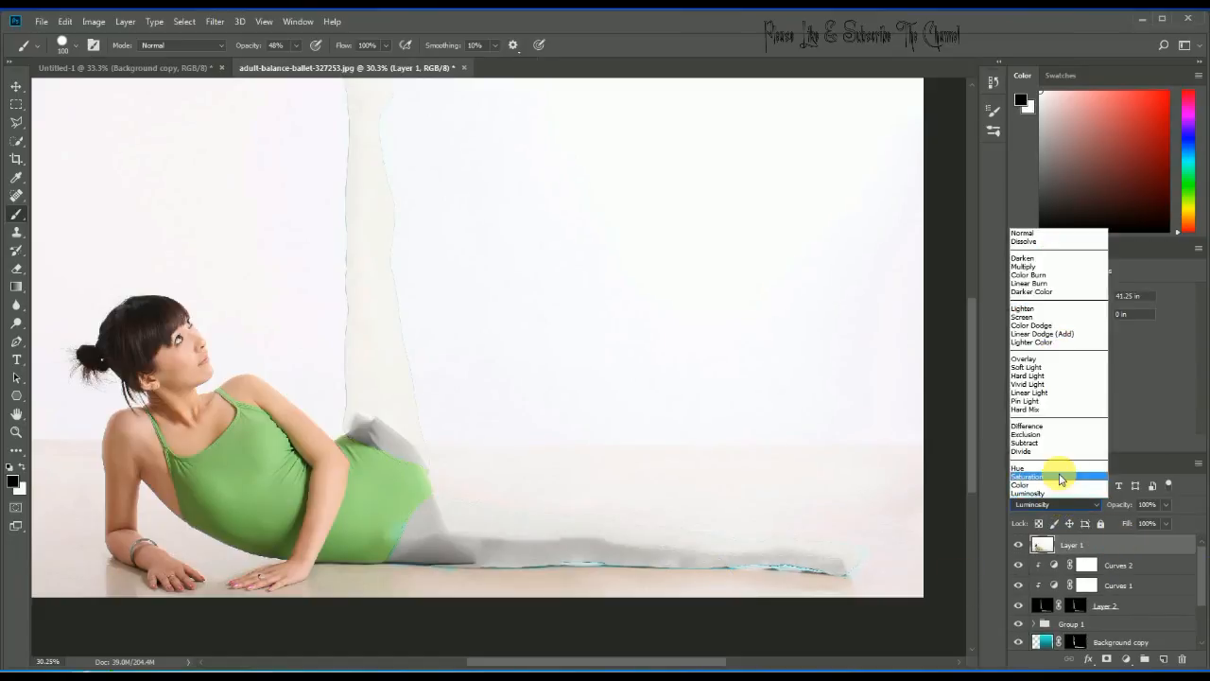
pyautogui.click(1054, 493)
pyautogui.click(1061, 506)
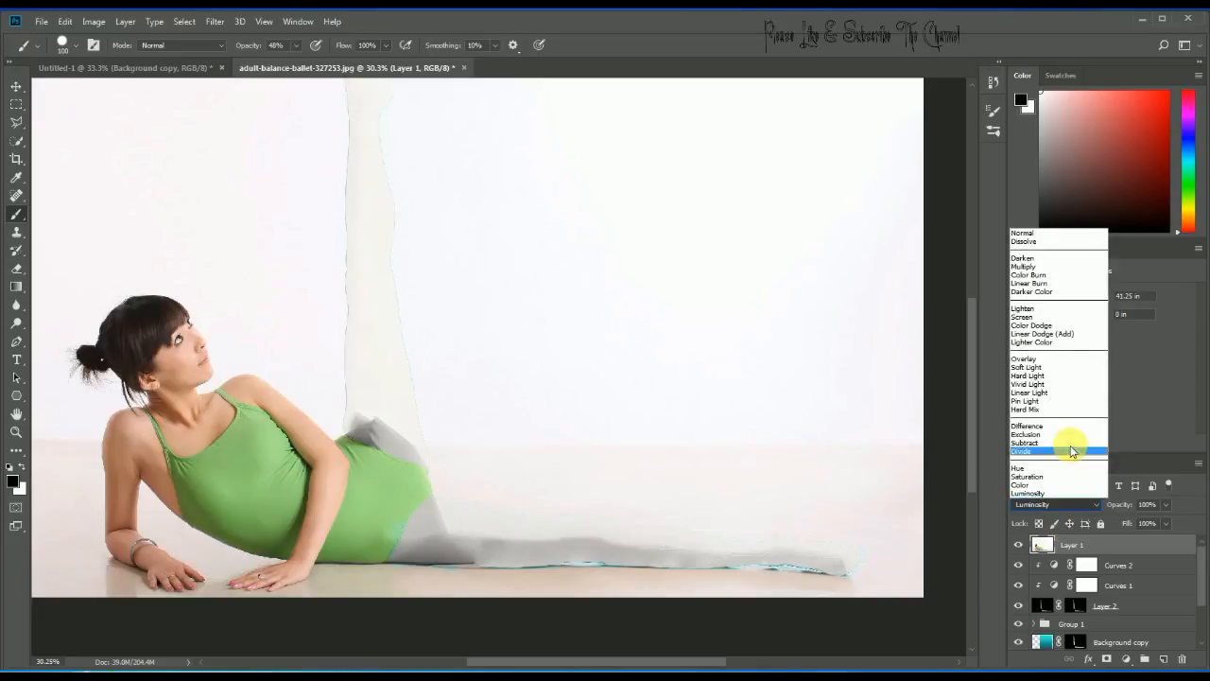
pyautogui.click(1047, 361)
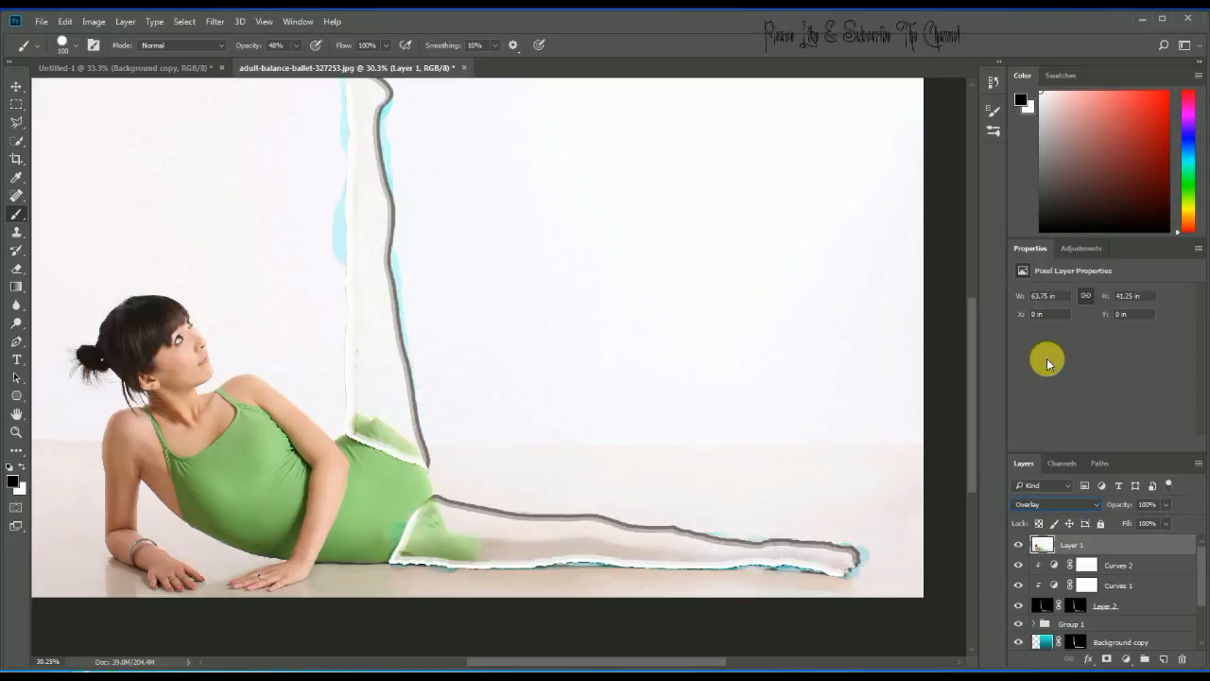
pyautogui.click(1055, 504)
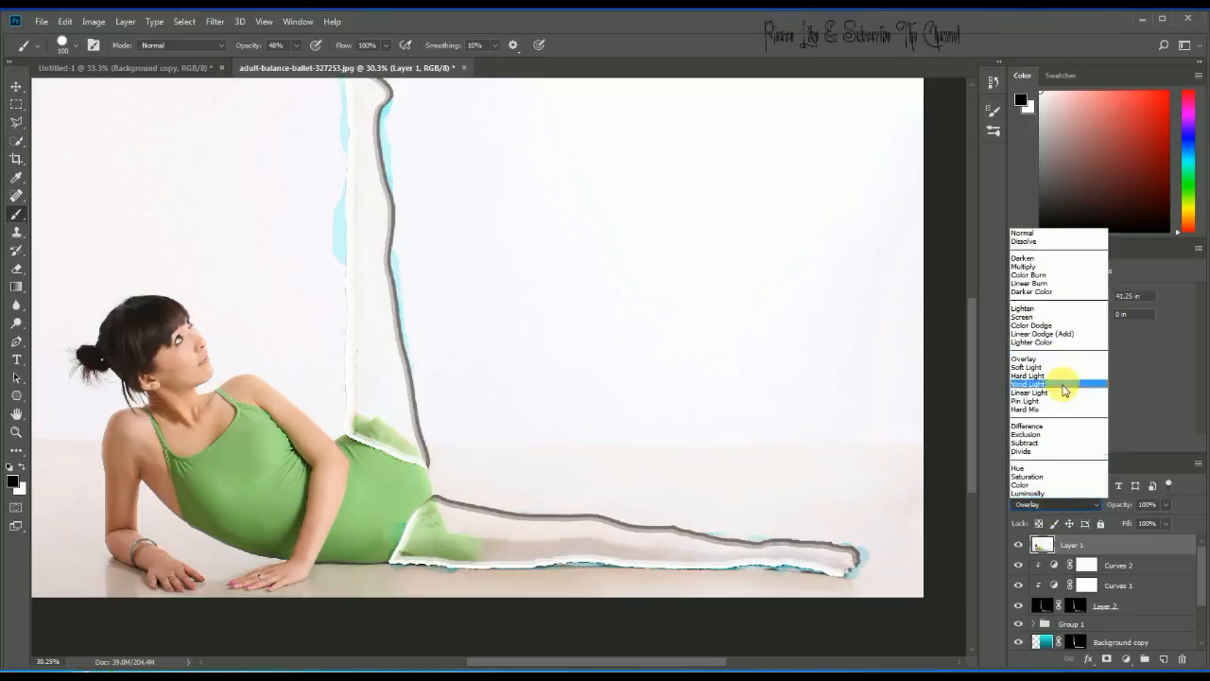
pyautogui.click(1053, 325)
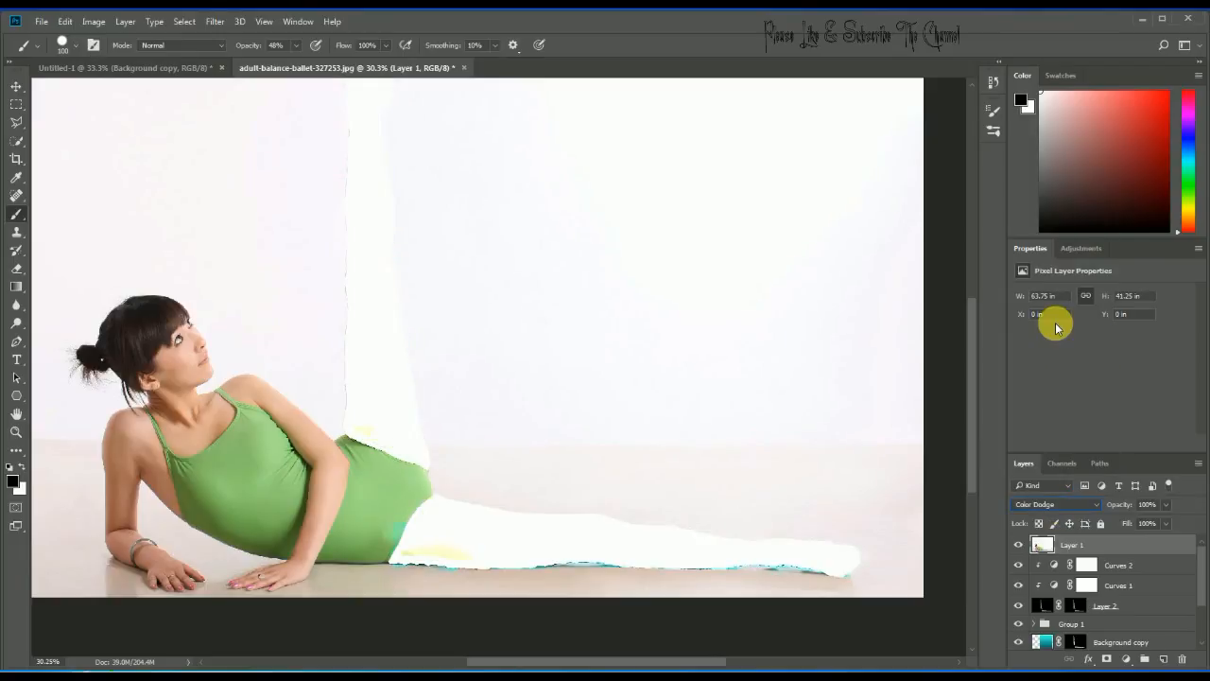
# Step through Layer 1's blend modes between Linear Burn and Lighter Color, and return the layer to Luminosity.
pyautogui.press('Up')
pyautogui.press('Up')
pyautogui.press('Up')
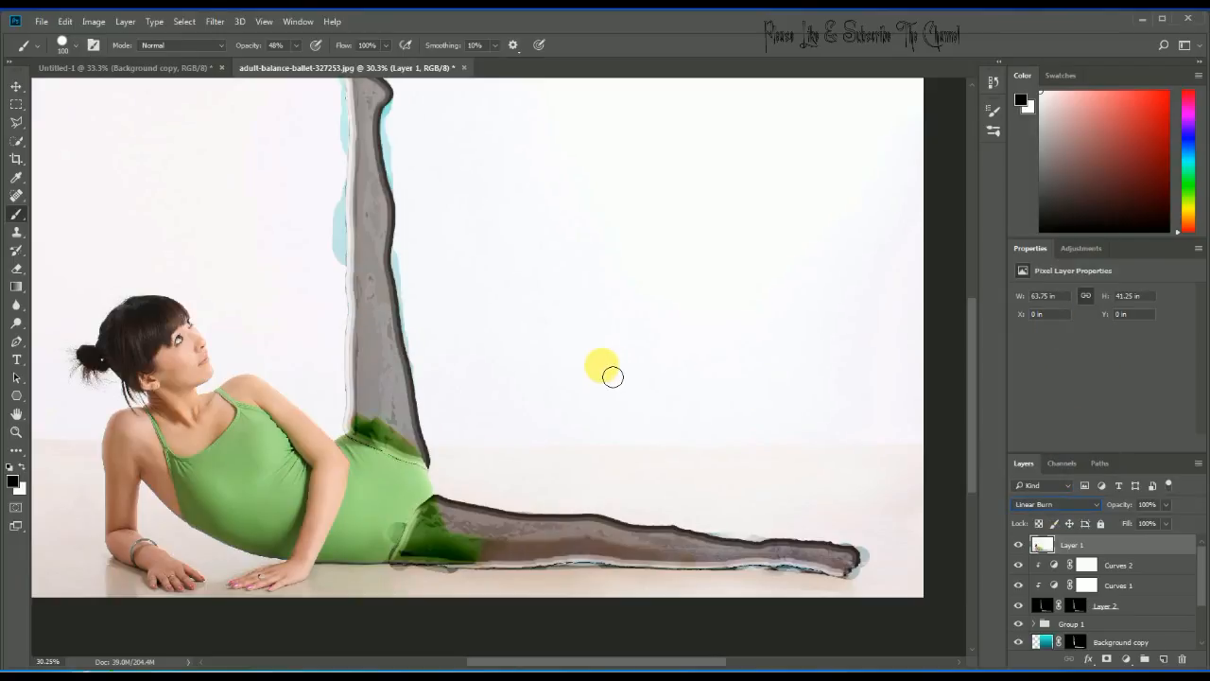
pyautogui.press('Down')
pyautogui.press('Down')
pyautogui.press('Down')
pyautogui.press('Down')
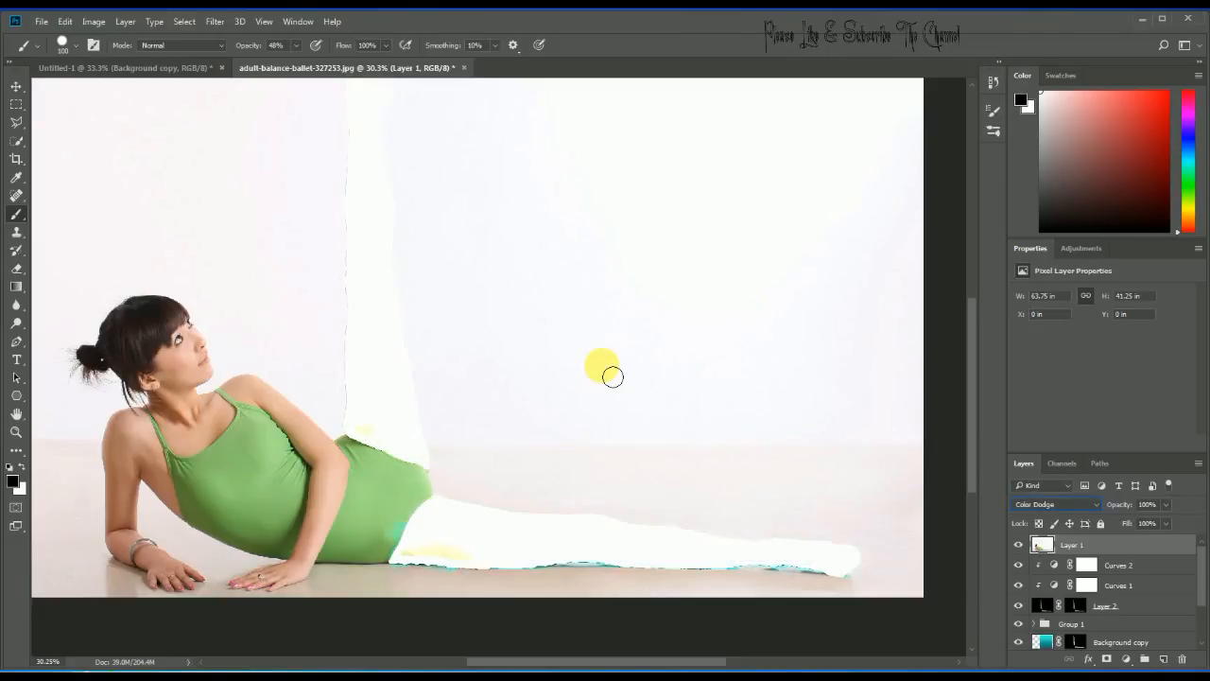
pyautogui.press('Down')
pyautogui.press('Down')
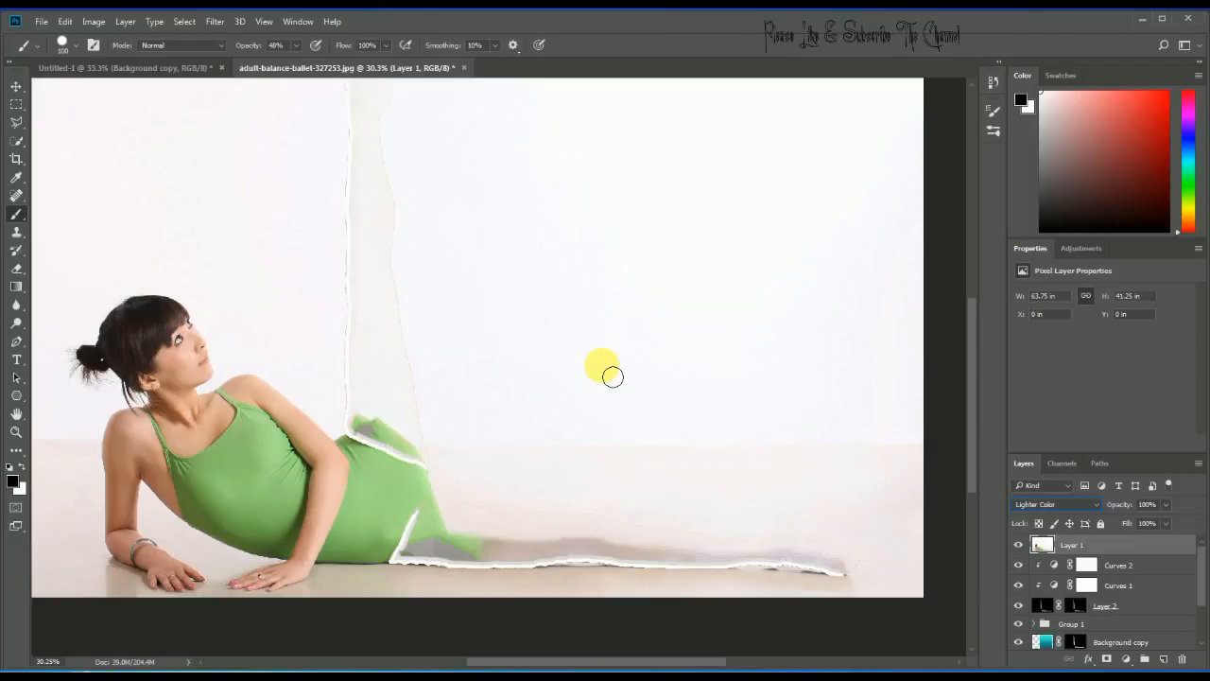
pyautogui.click(1039, 507)
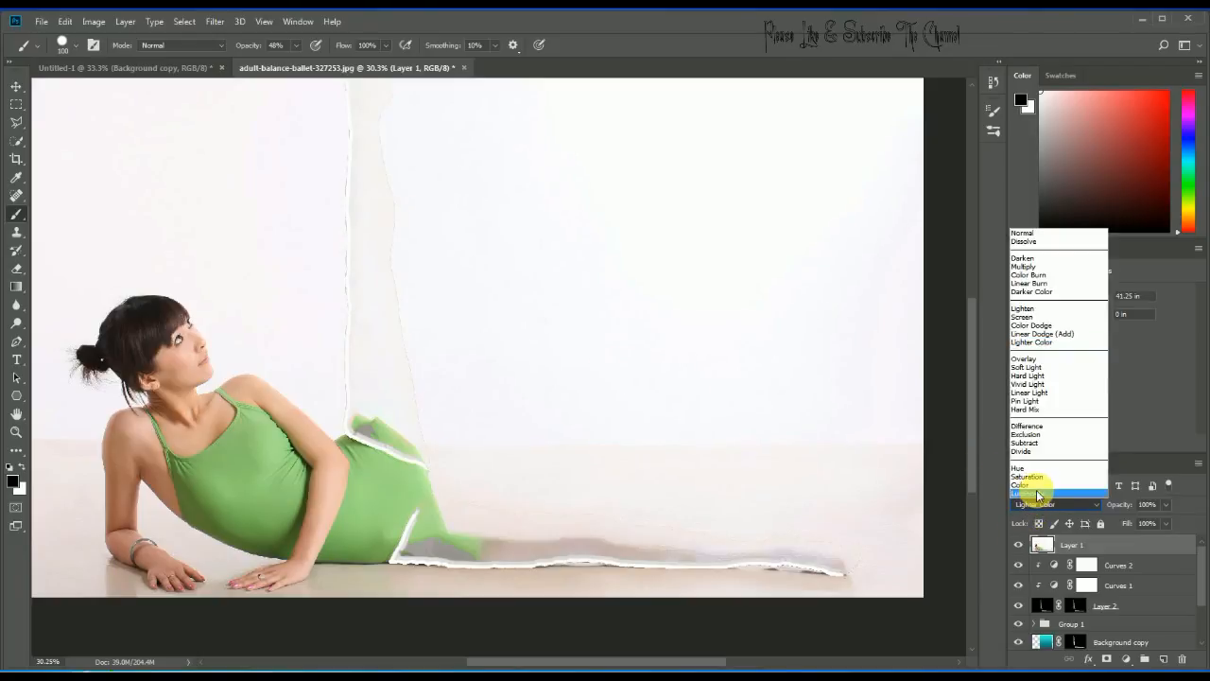
pyautogui.click(1038, 493)
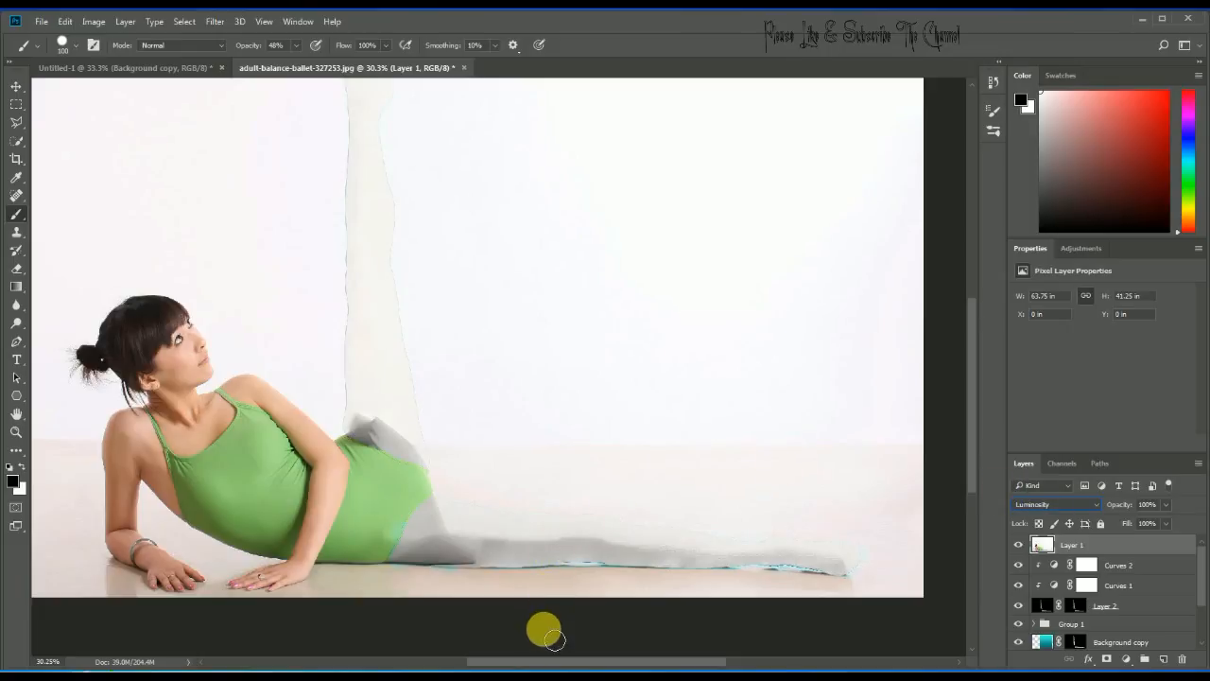
# Expand Group 1 and show its a1, a2, b & w chrome and b & w layers, then the Background copy layer.
pyautogui.moveTo(1201, 573)
pyautogui.mouseDown()
pyautogui.moveTo(1197, 605)
pyautogui.moveTo(1197, 562)
pyautogui.mouseUp()
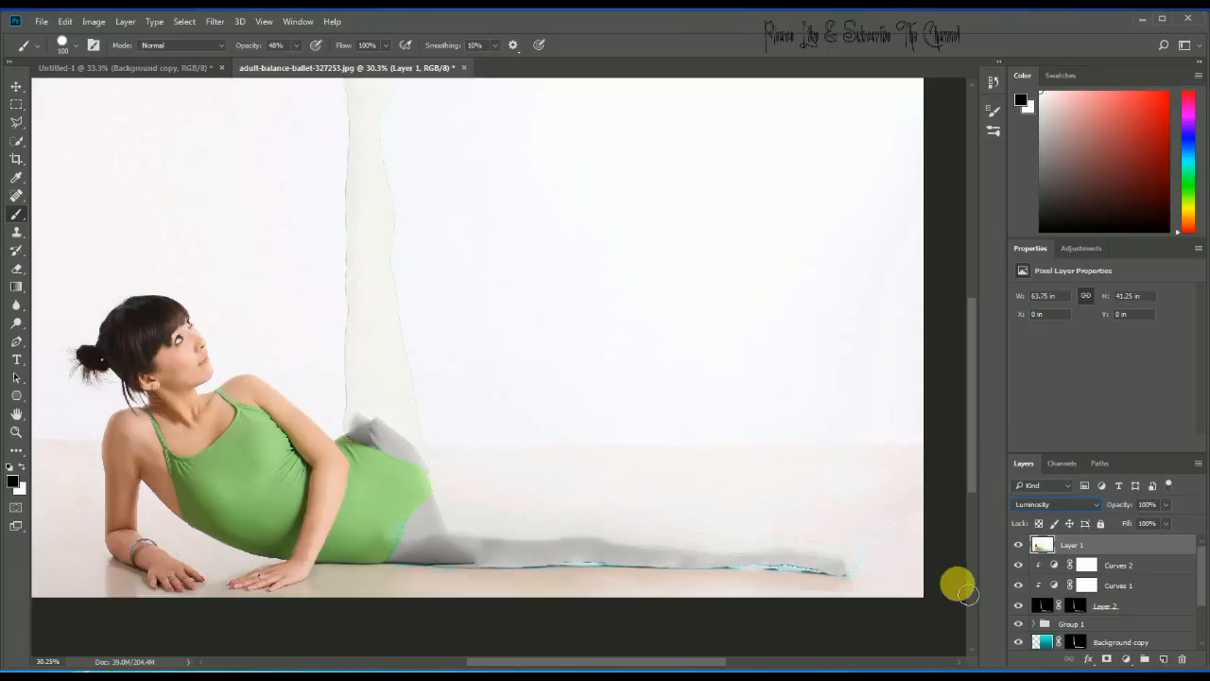
pyautogui.moveTo(1206, 577)
pyautogui.mouseDown()
pyautogui.moveTo(1197, 621)
pyautogui.moveTo(1200, 573)
pyautogui.mouseUp()
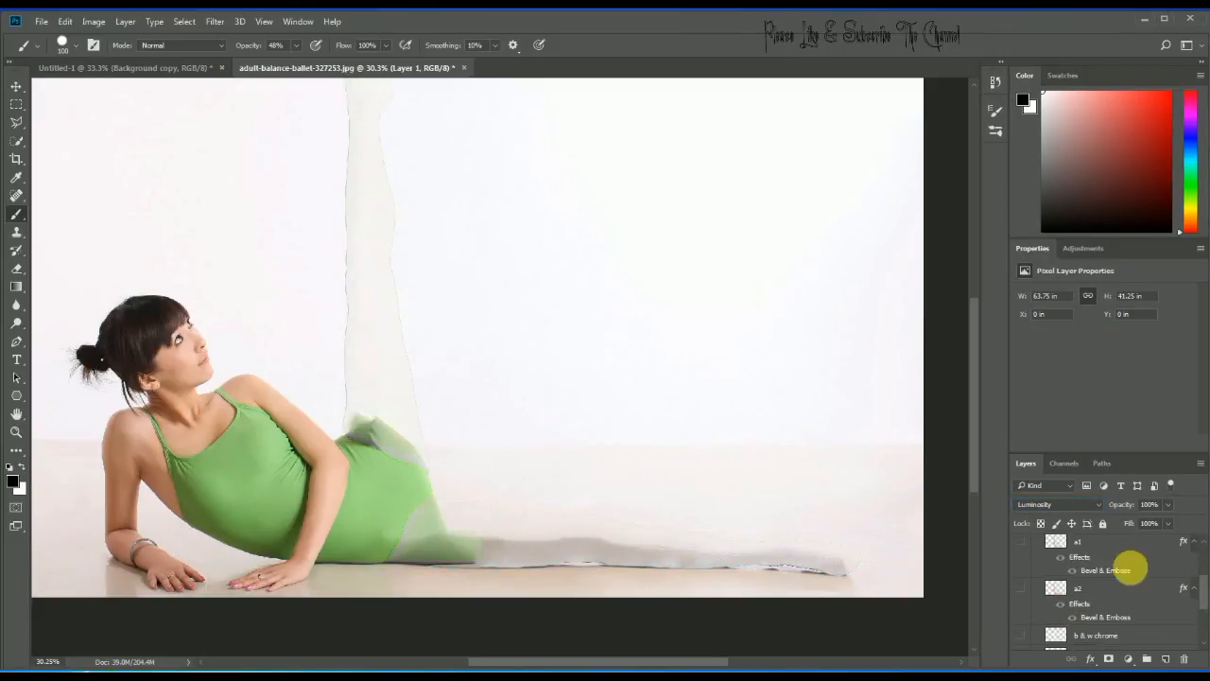
pyautogui.click(1021, 540)
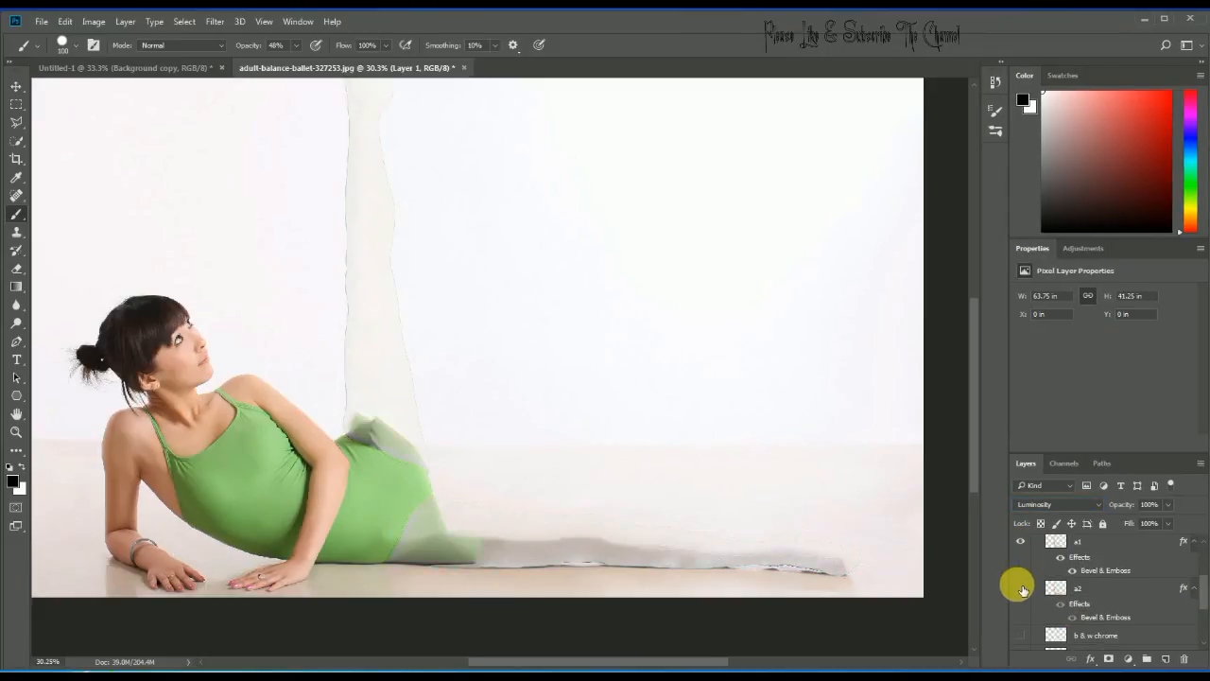
pyautogui.click(1020, 636)
pyautogui.moveTo(1202, 578); pyautogui.dragTo(1203, 596)
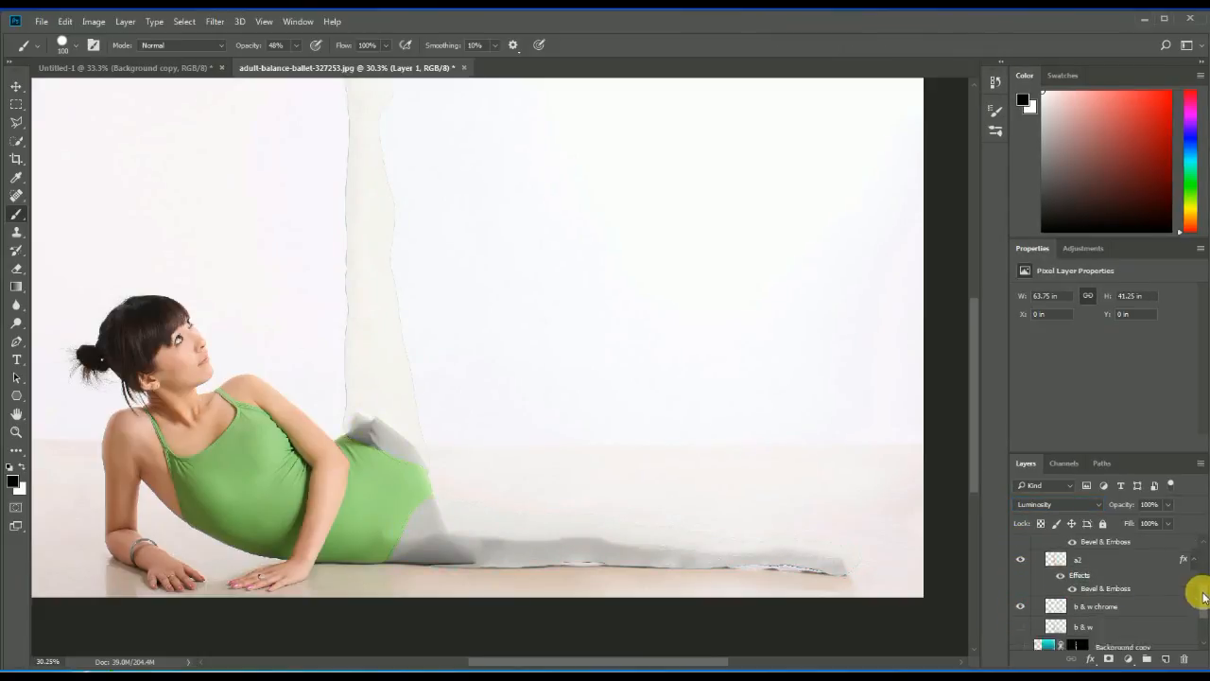
pyautogui.scroll(-2, 1203, 595)
pyautogui.click(1020, 566)
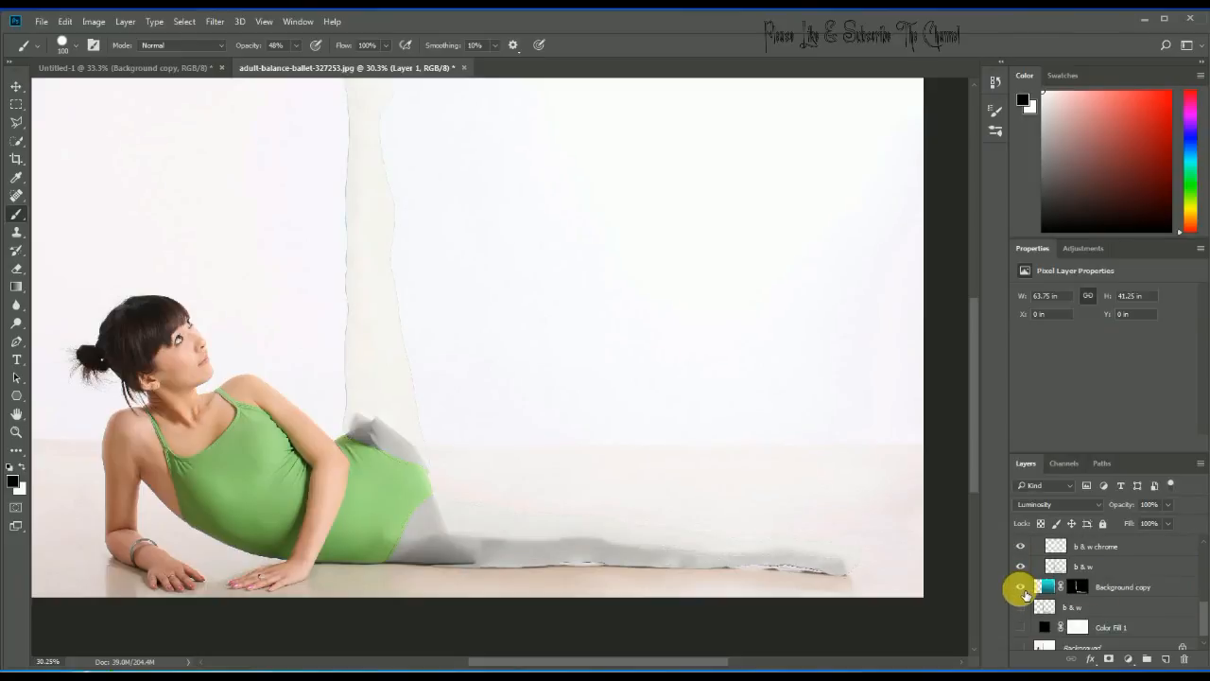
pyautogui.click(1020, 587)
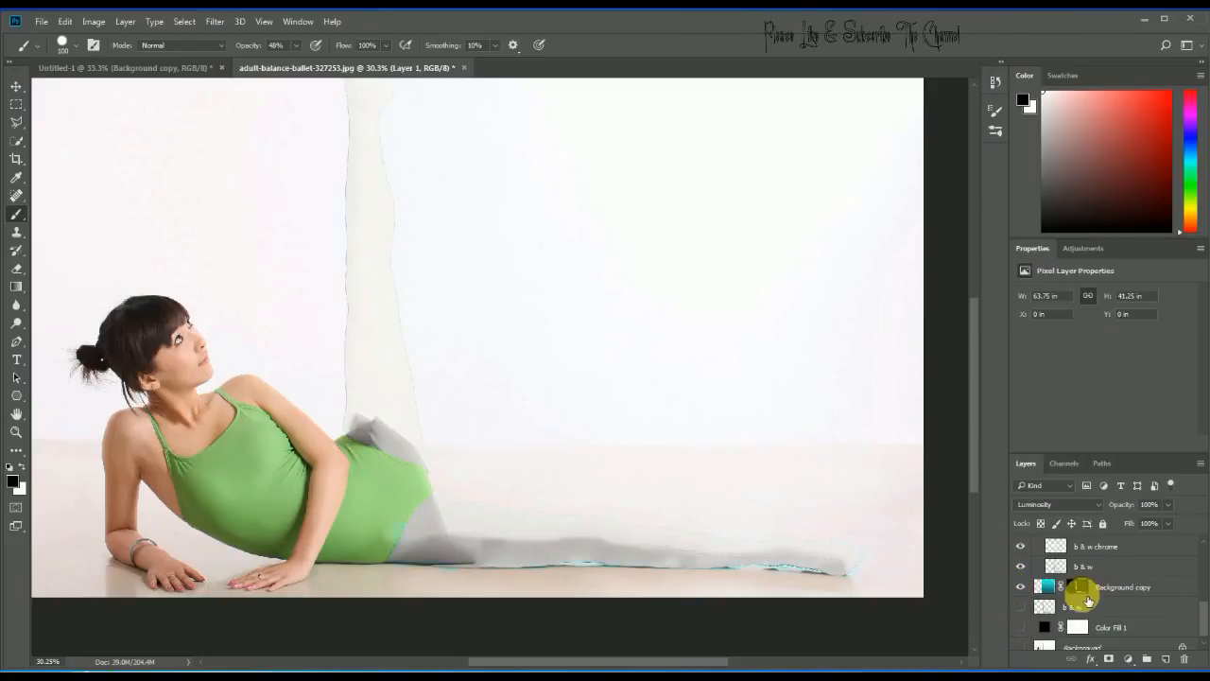
# Try Soft Light and Multiply on the Background copy layer and set its blend mode to Luminosity.
pyautogui.click(1047, 587)
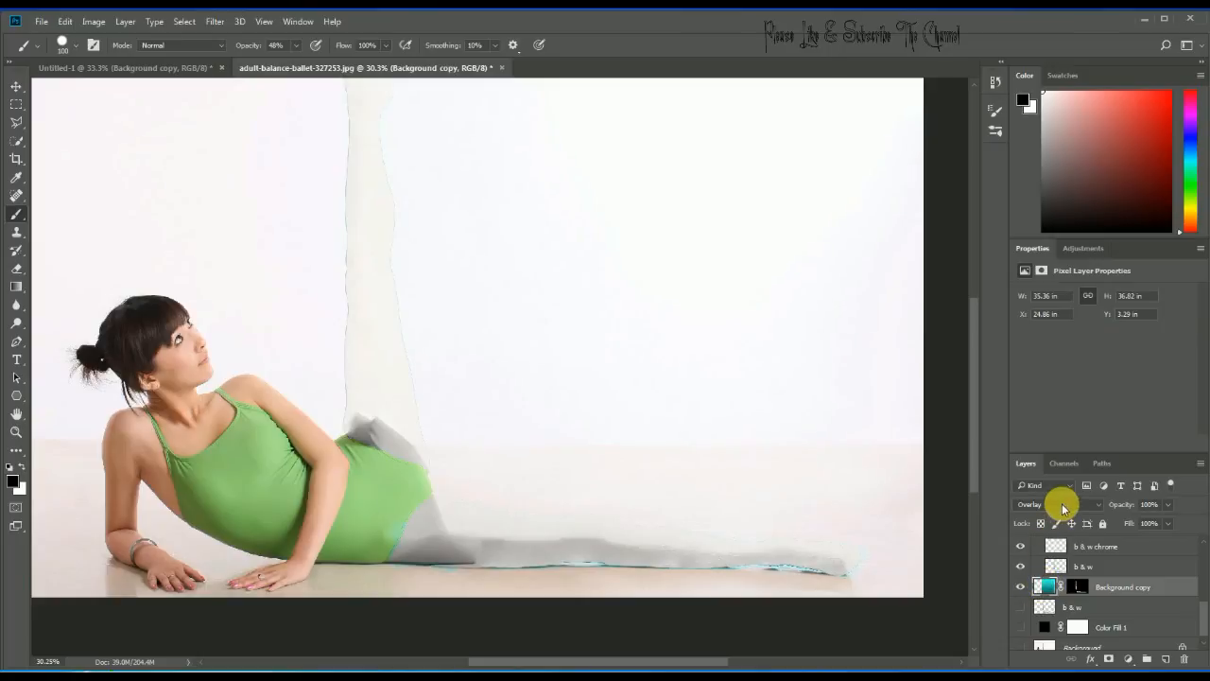
pyautogui.click(1059, 504)
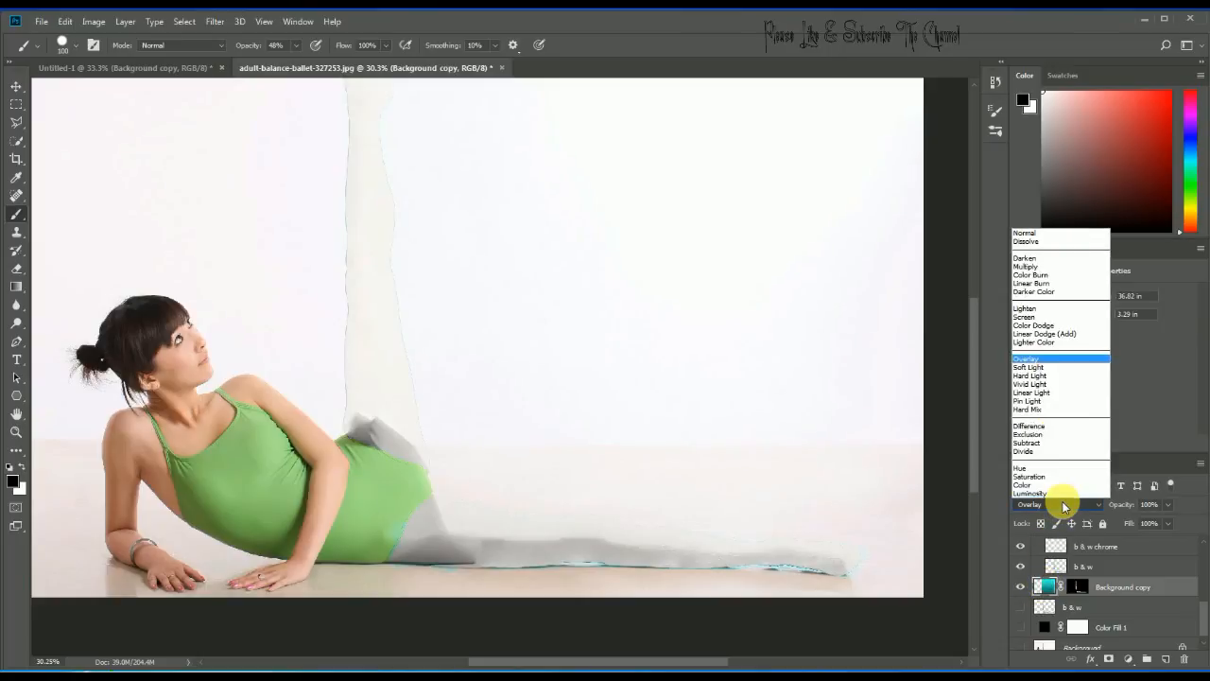
pyautogui.click(1038, 368)
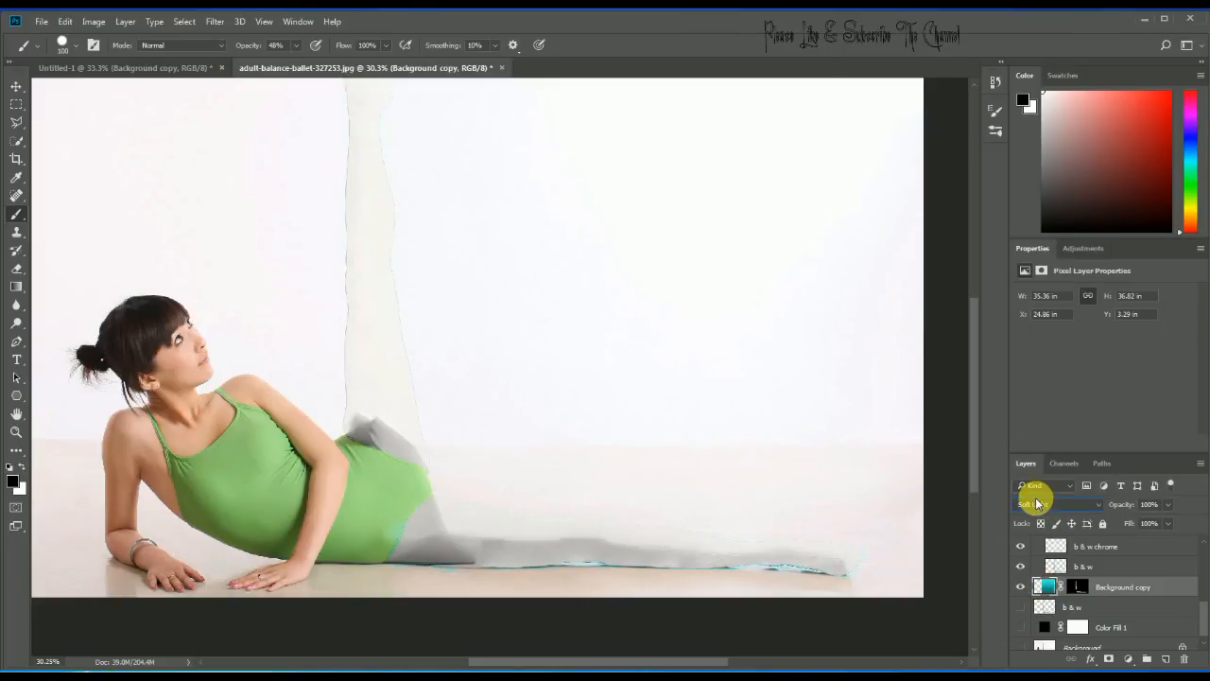
pyautogui.click(1037, 503)
pyautogui.click(1028, 271)
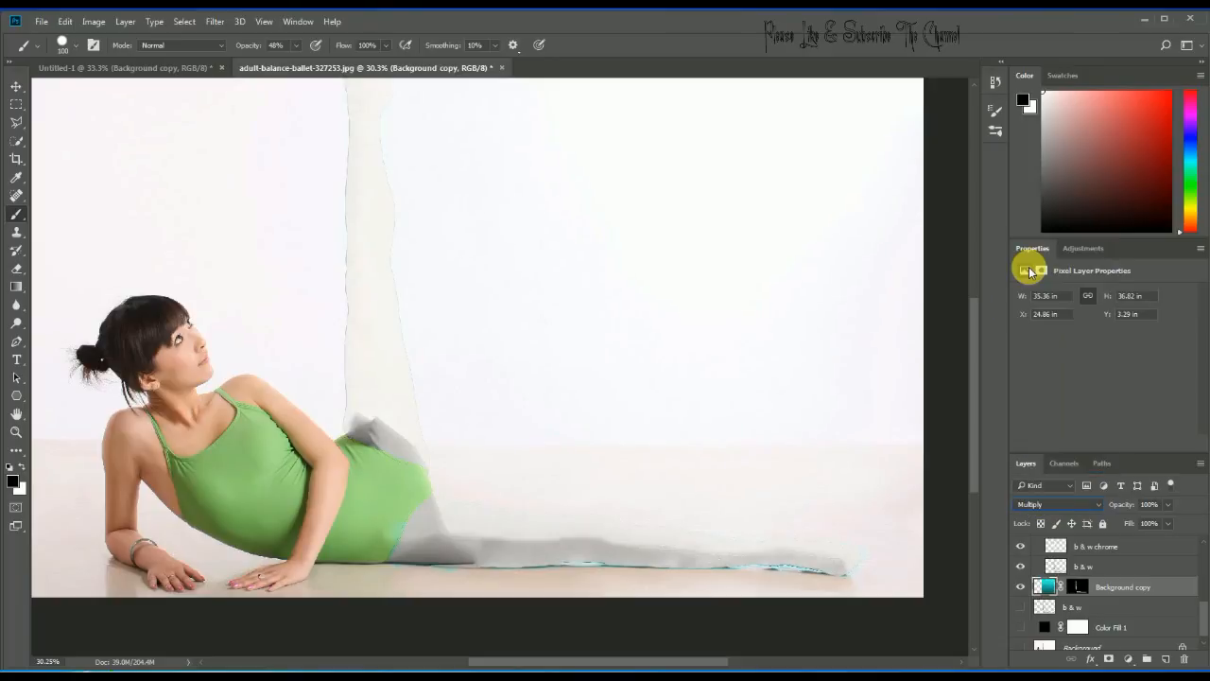
pyautogui.click(1065, 505)
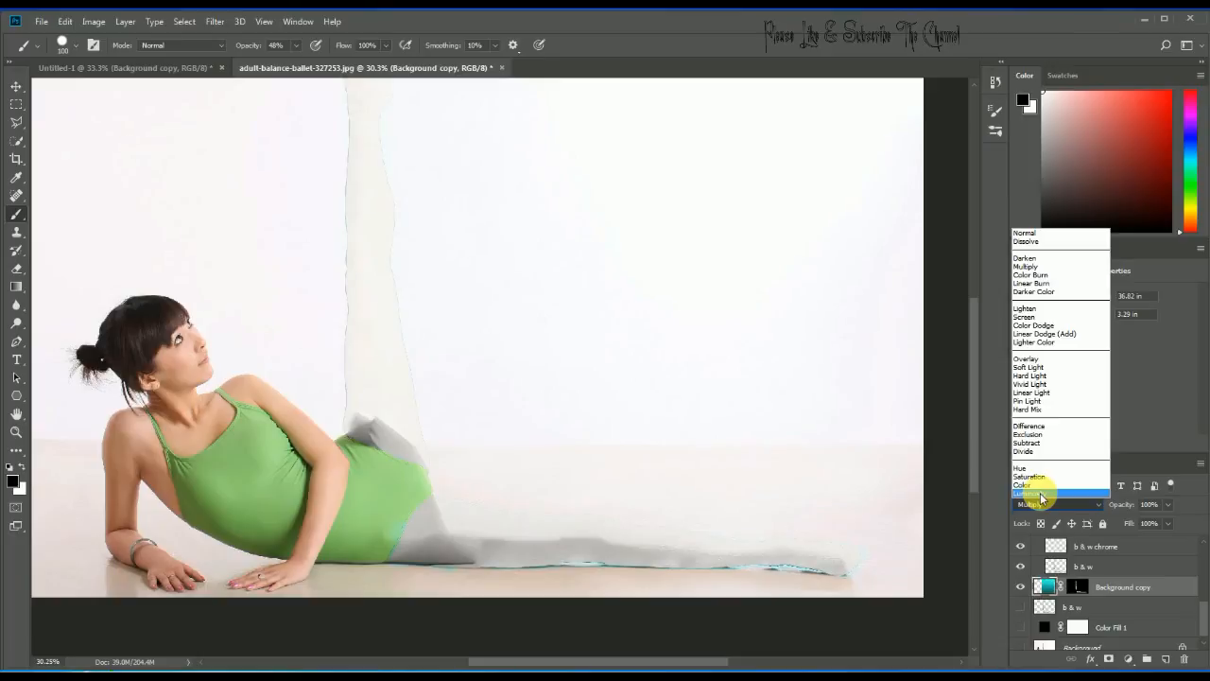
pyautogui.click(1040, 498)
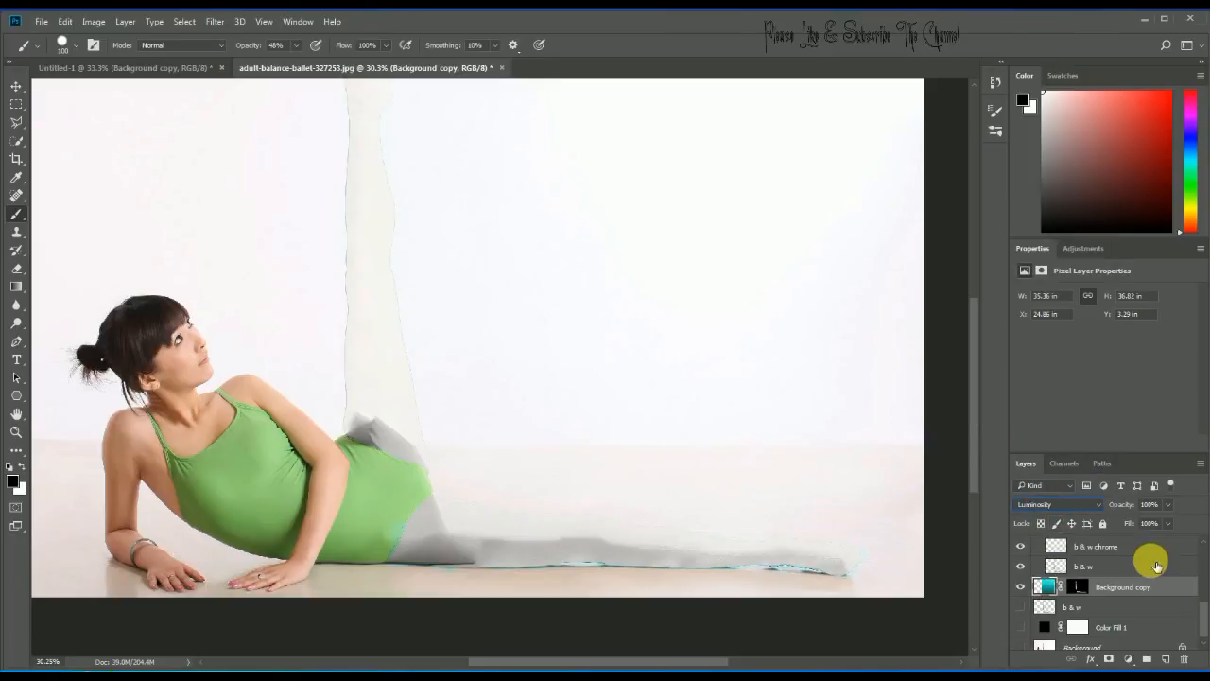
pyautogui.moveTo(1197, 599); pyautogui.dragTo(1197, 560)
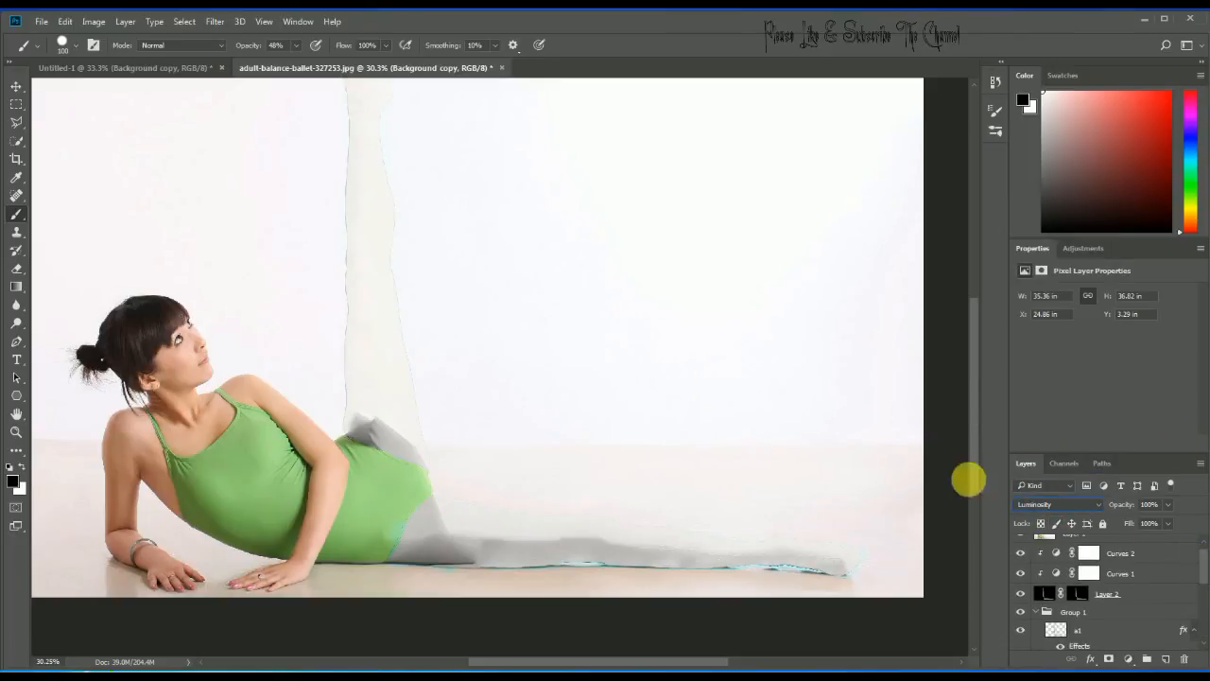
pyautogui.moveTo(970, 413); pyautogui.dragTo(981, 390)
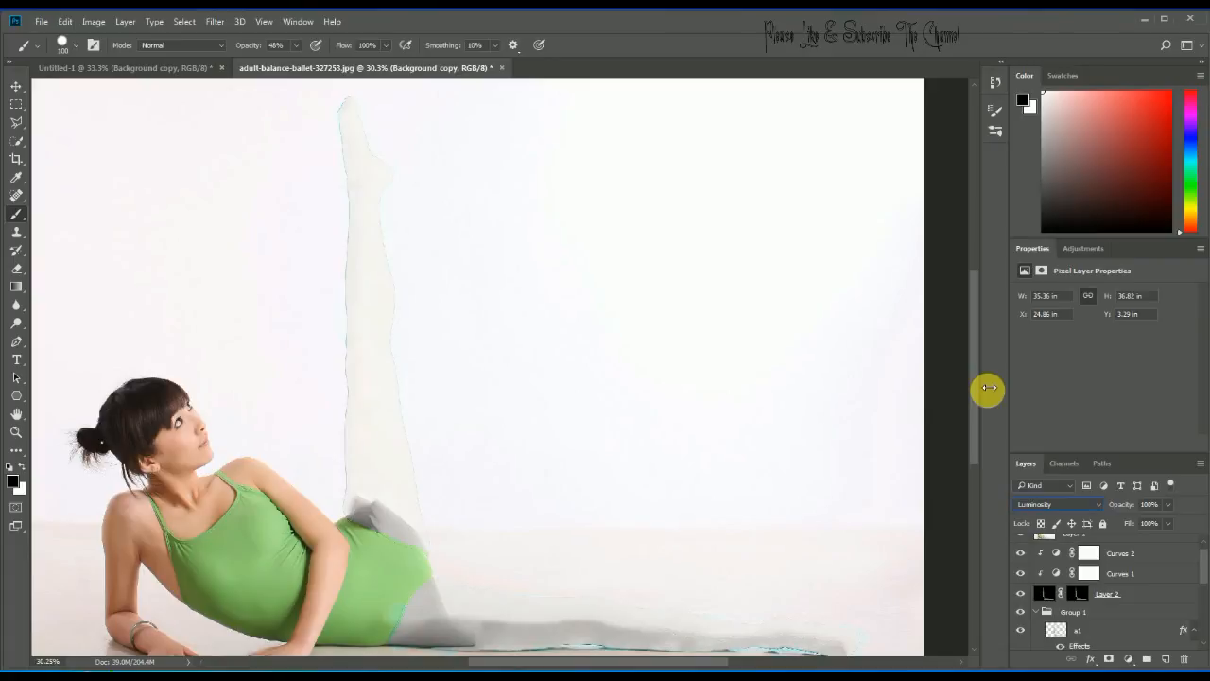